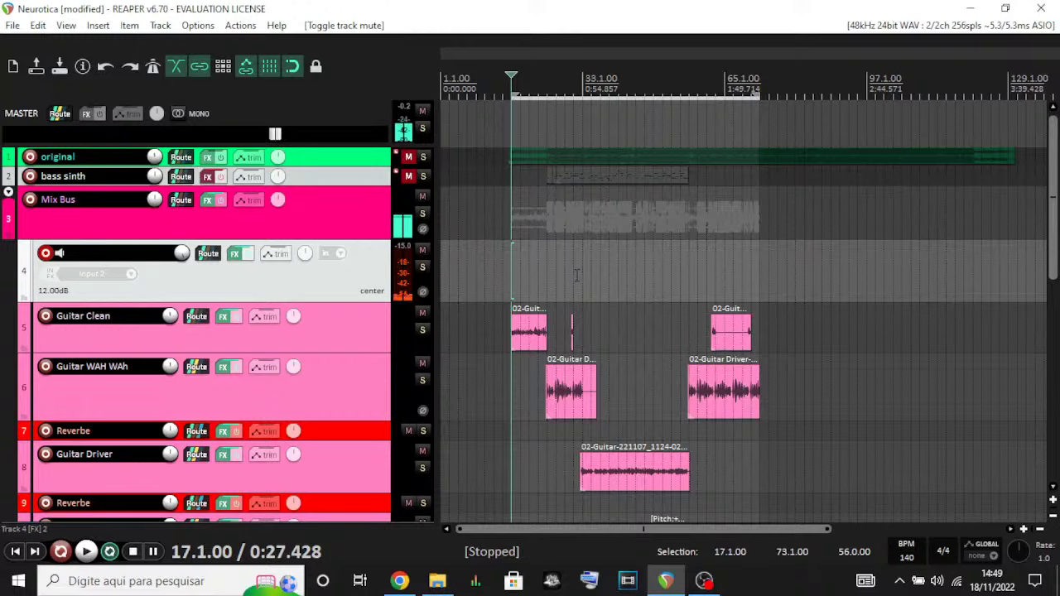
- Play the project from bar 17 with the armed input track 4 muted
key(space)
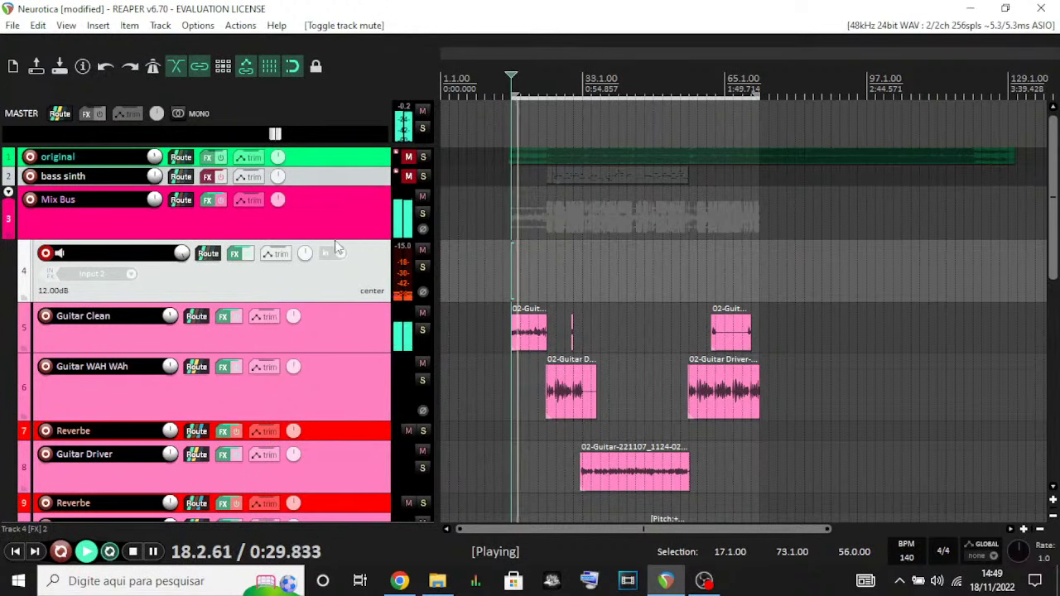
click(421, 250)
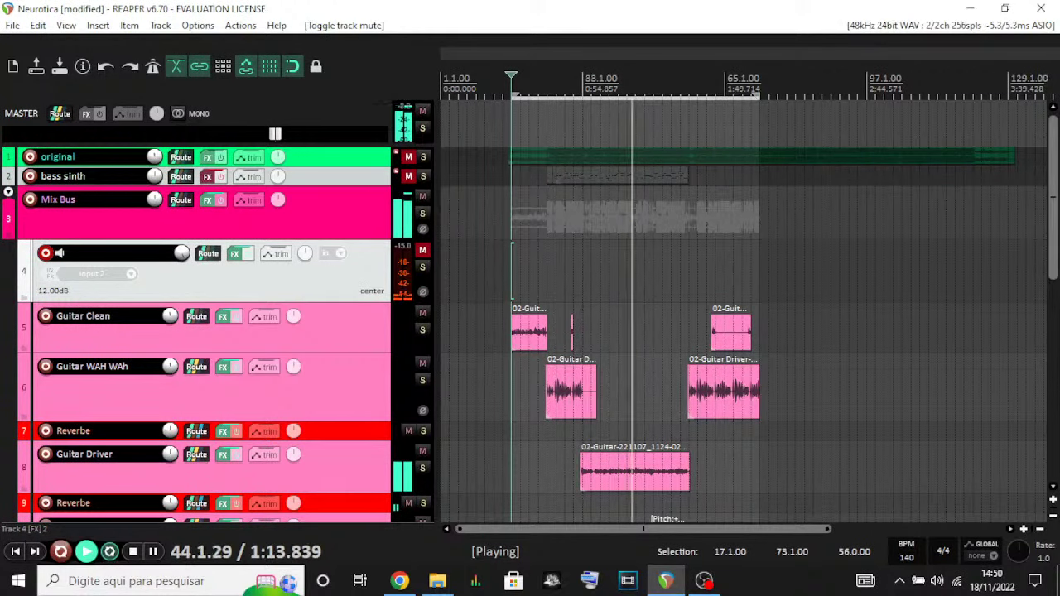
scroll(451, 331, up, 3)
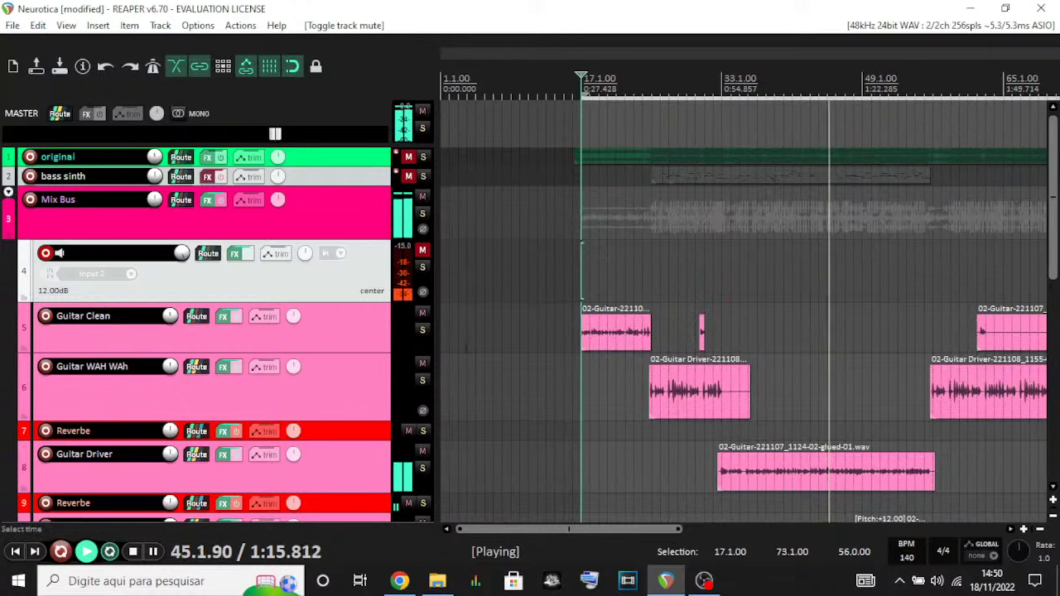
scroll(451, 331, down, 2)
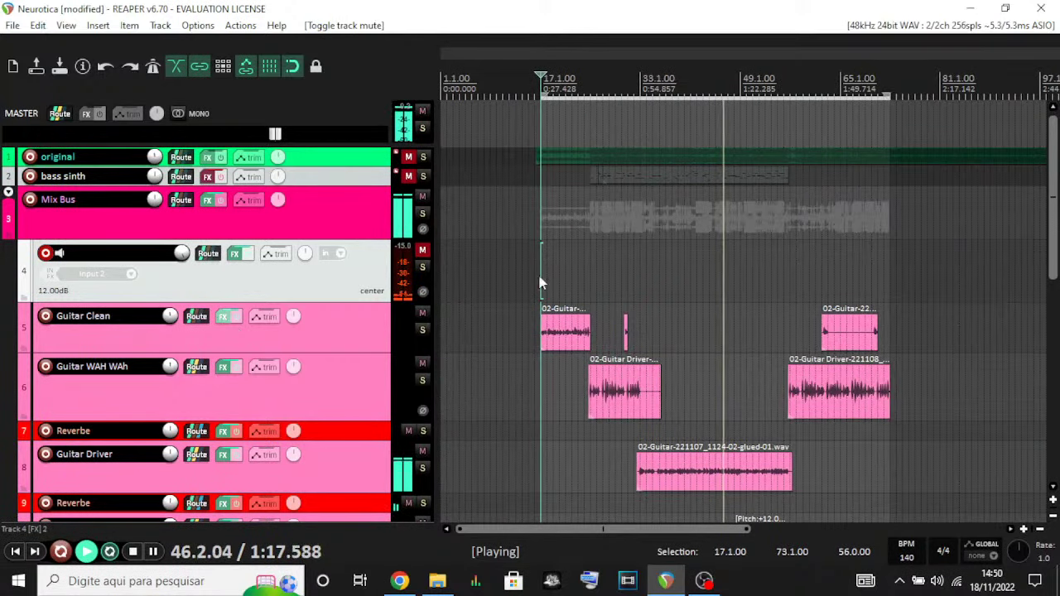
- View the amp page of Archetype Tim Henson in the Guitar Clean effects chain, and close the chain window
key(shift+f)
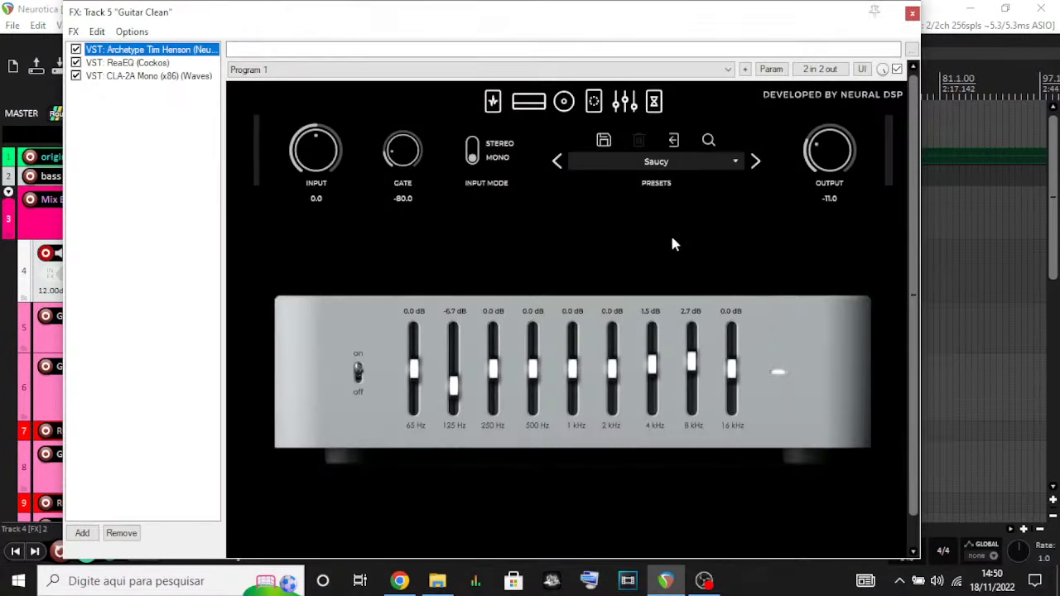
drag(701, 20, 729, 51)
click(559, 133)
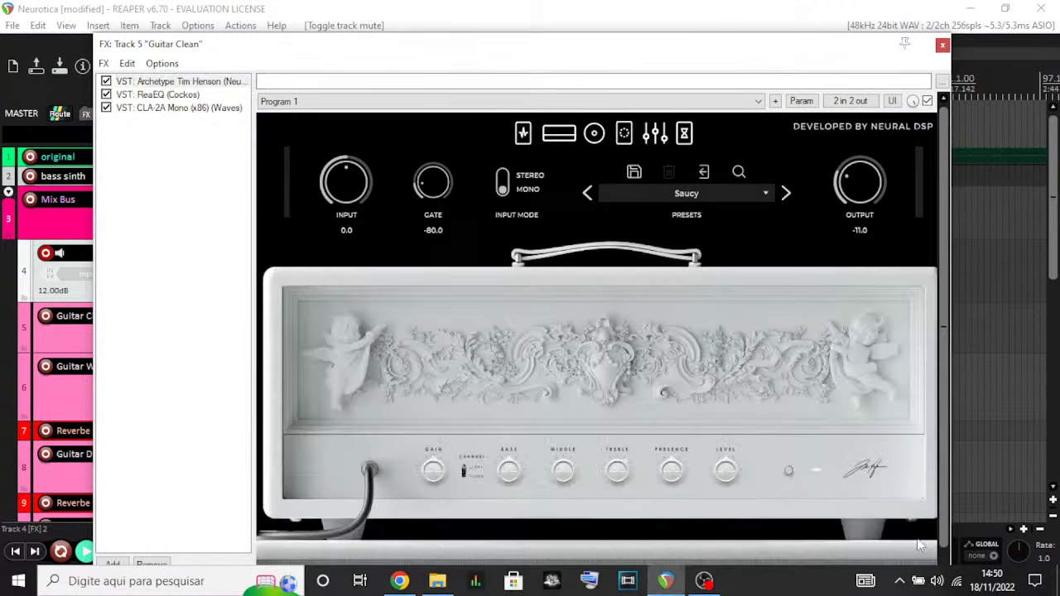
drag(756, 33, 744, 50)
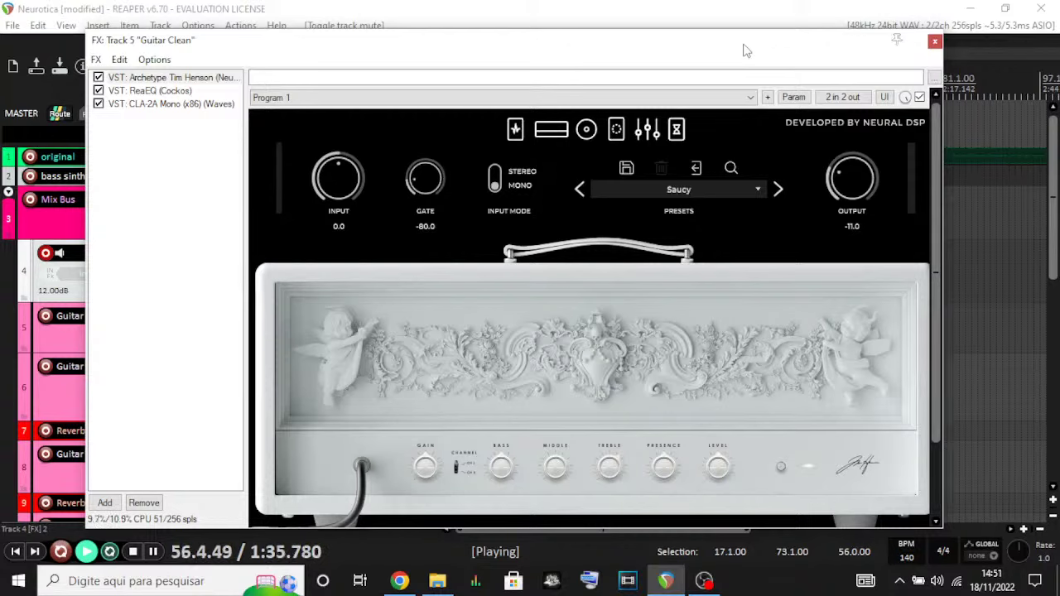
drag(711, 45, 708, 36)
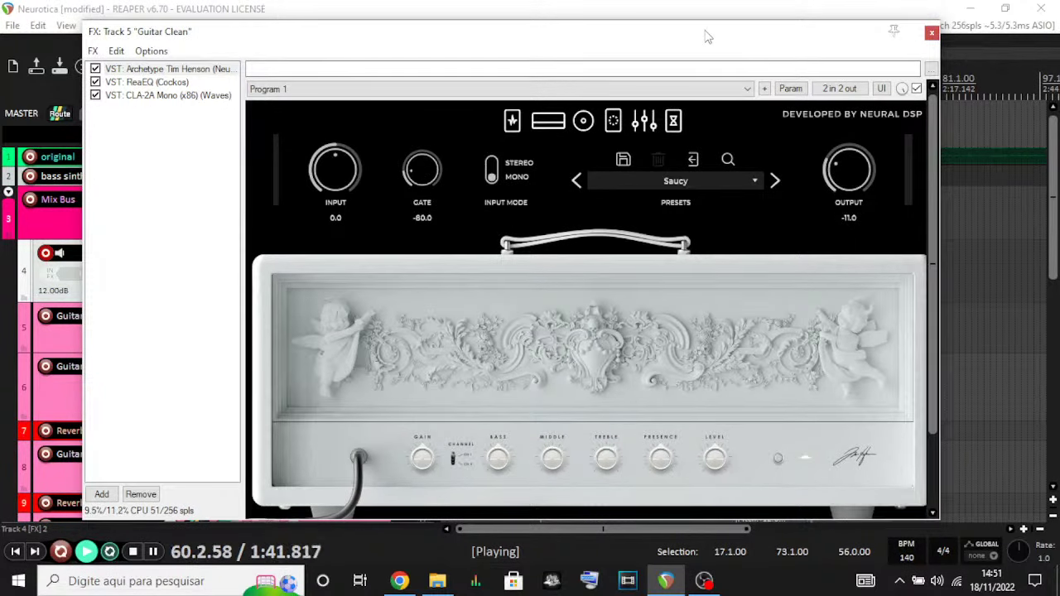
drag(716, 39, 754, 39)
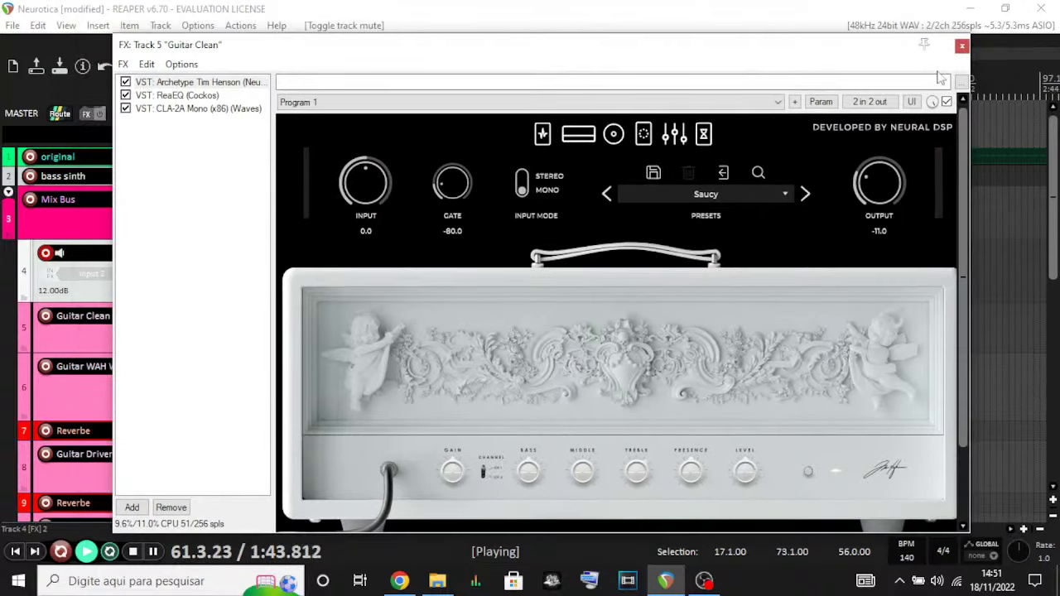
click(967, 34)
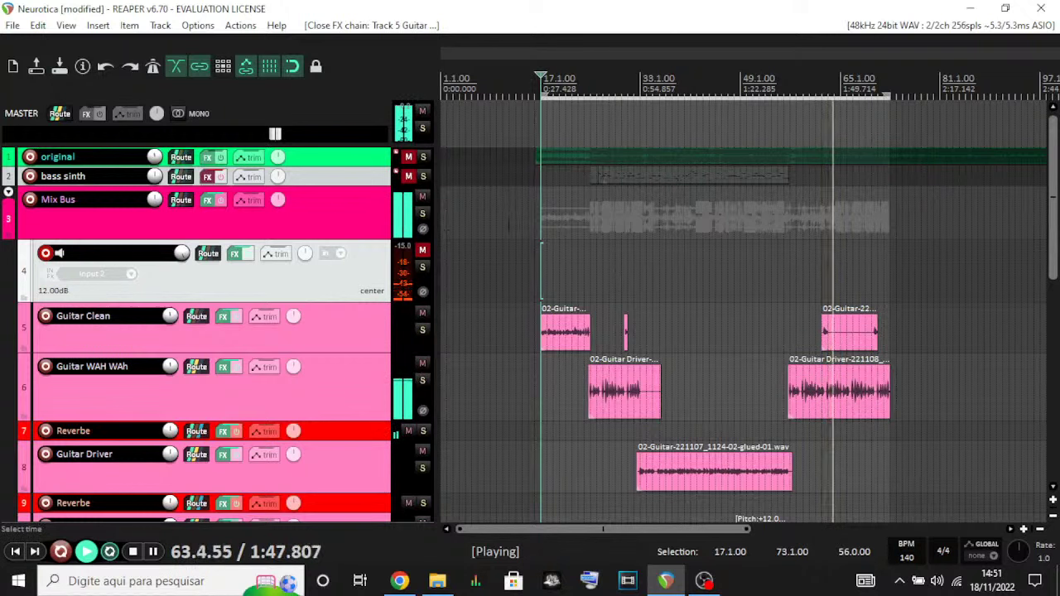
- Stop playback and unmute the armed input track 4
key(space)
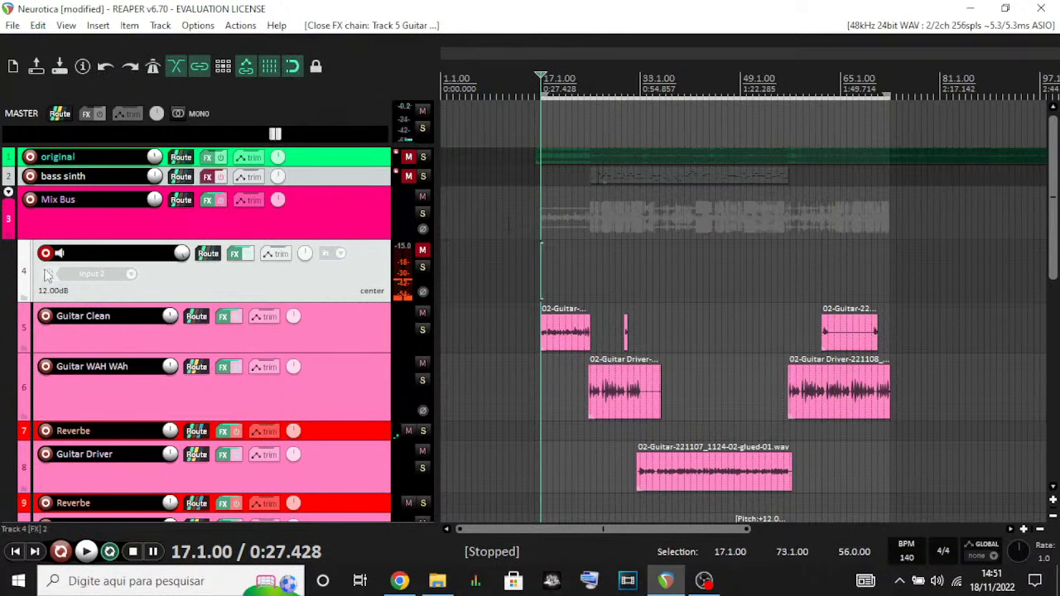
key(F5)
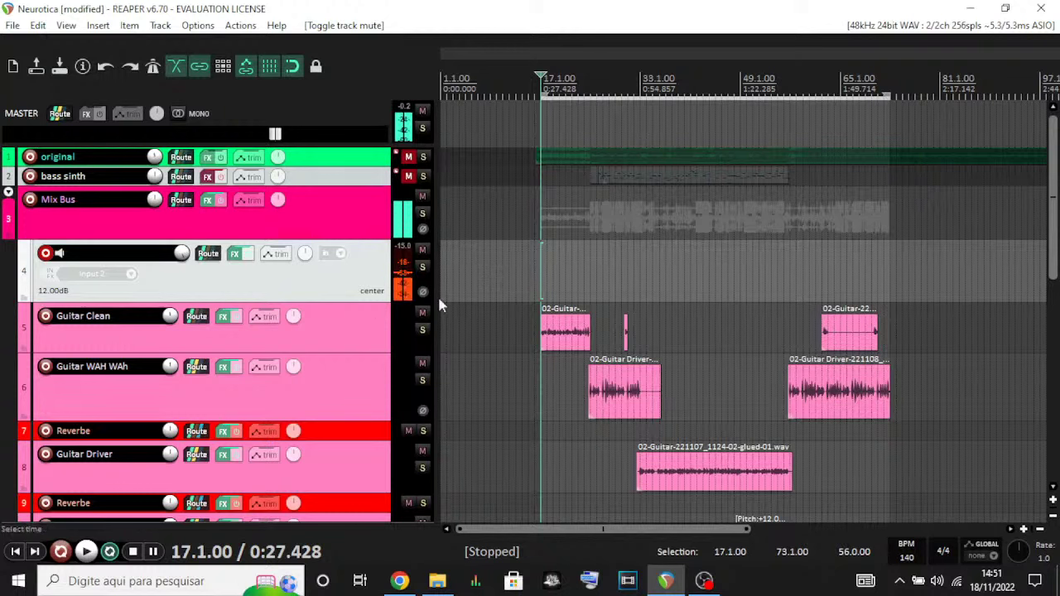
- Make the Guitar Clean track slightly taller and audition it soloed from bar 17, removing the solo at the end
click(342, 322)
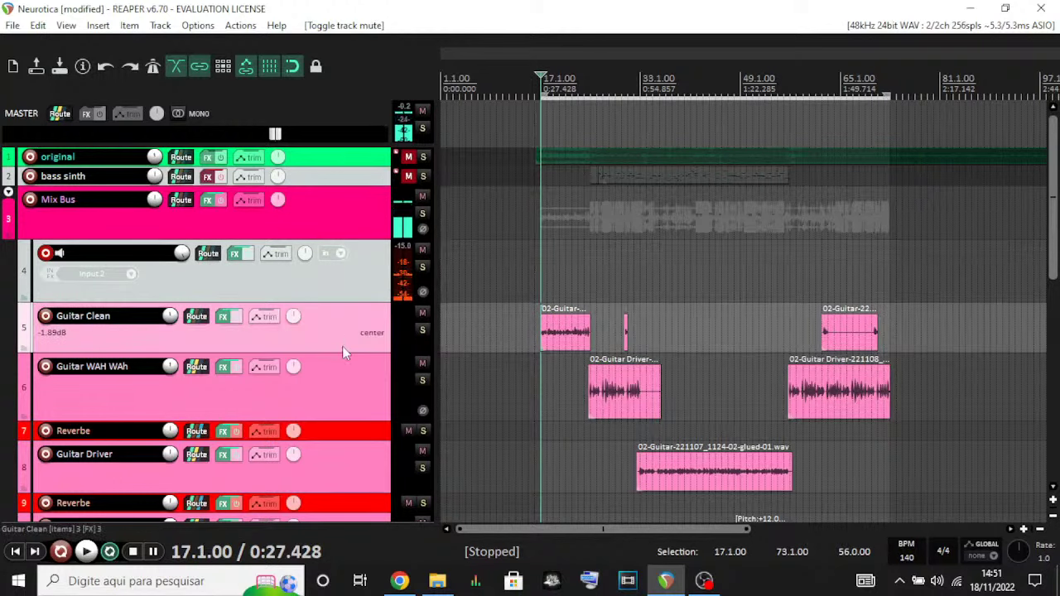
drag(336, 351, 338, 366)
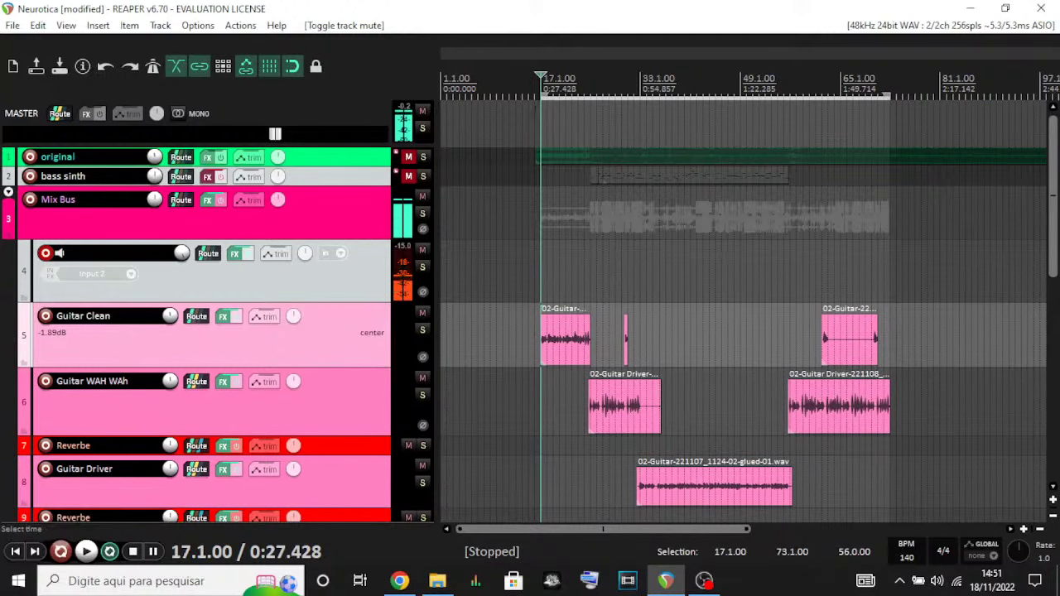
click(422, 331)
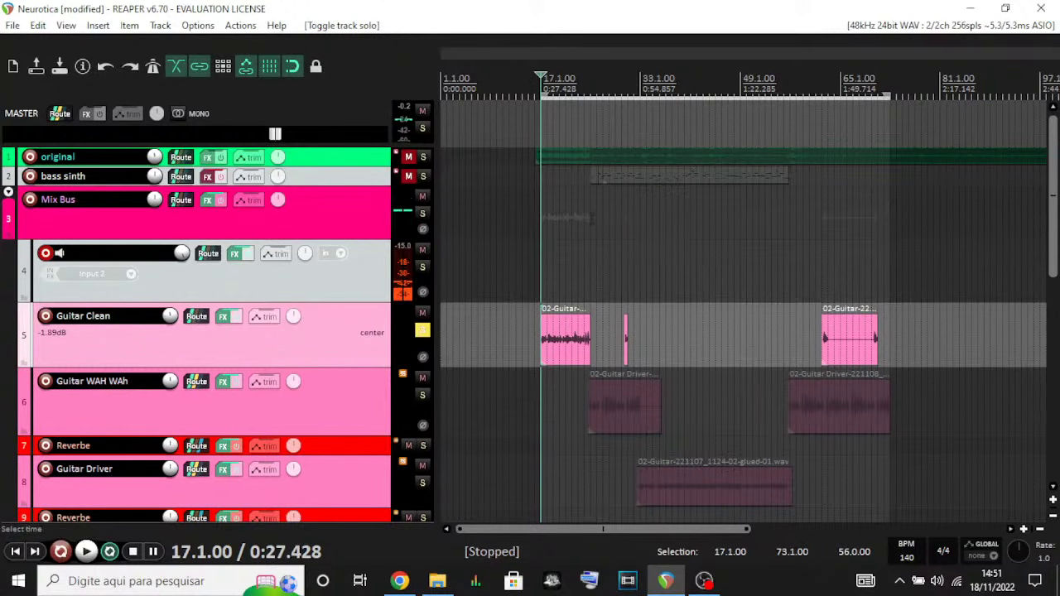
key(space)
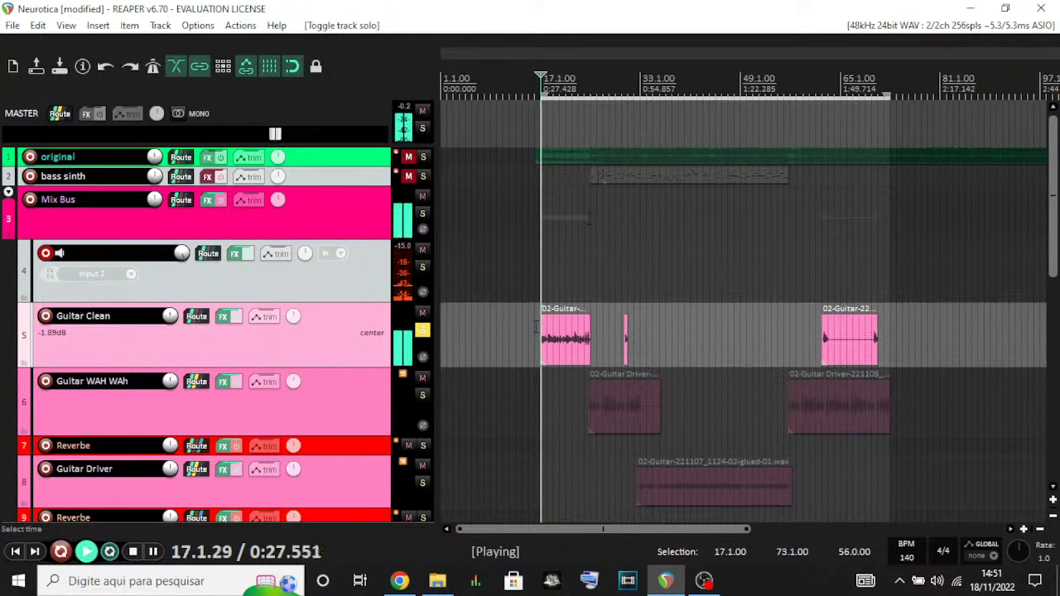
click(422, 269)
click(422, 269)
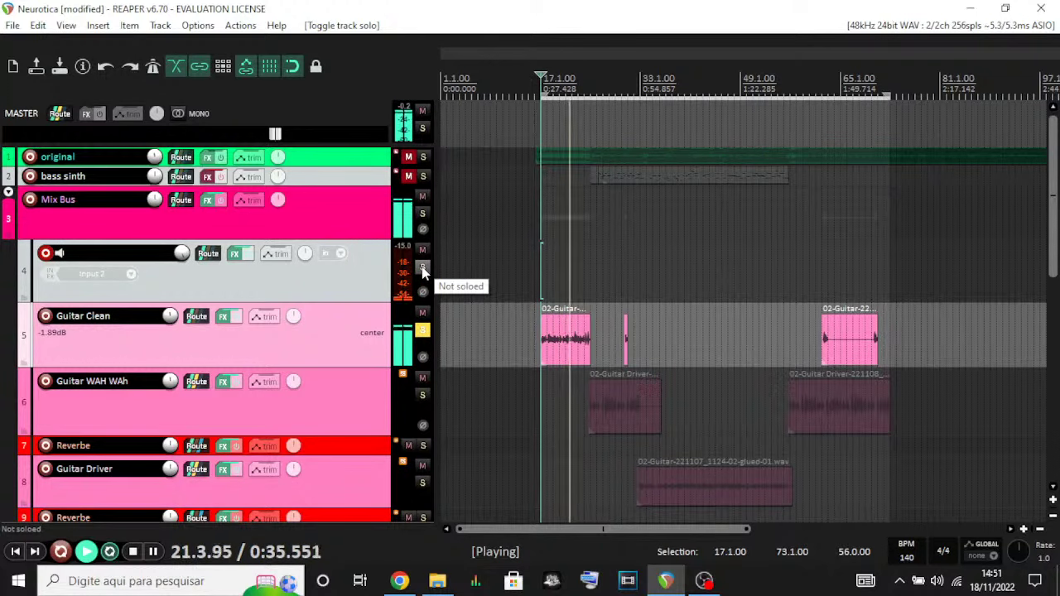
click(422, 330)
key(space)
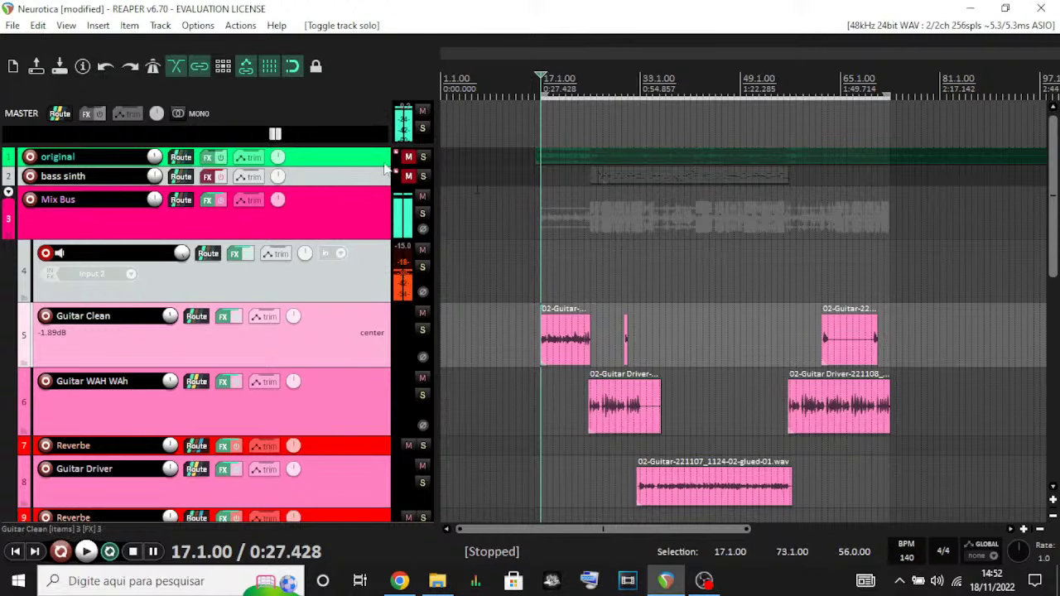
- Examine the waveform of Polyphia - Neurotica.mp3 with the original track enlarged, and shrink the track back to a narrow height
drag(346, 166, 338, 265)
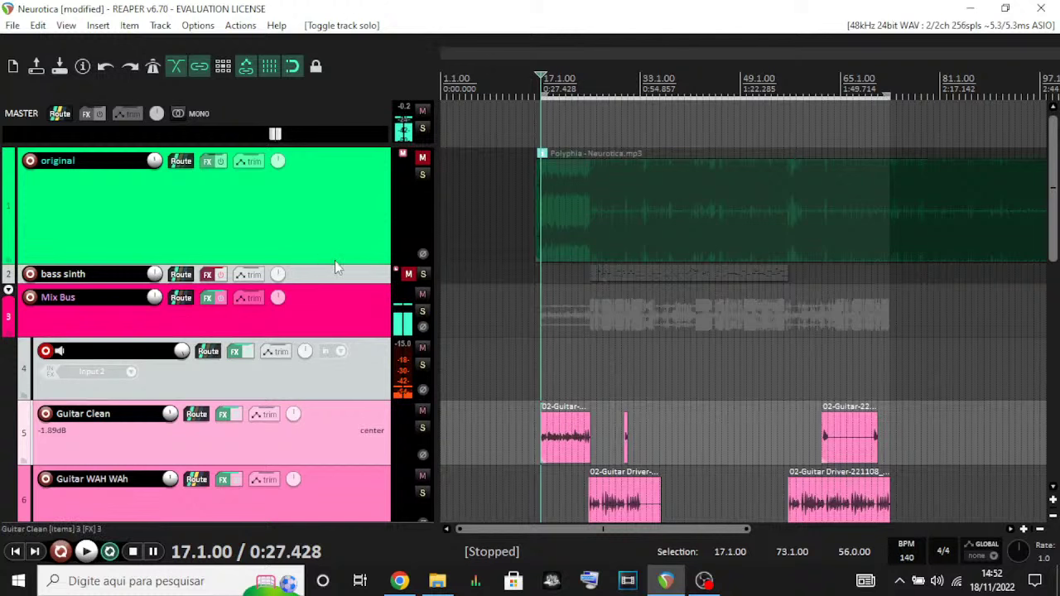
drag(334, 261, 335, 329)
scroll(626, 255, down, 2)
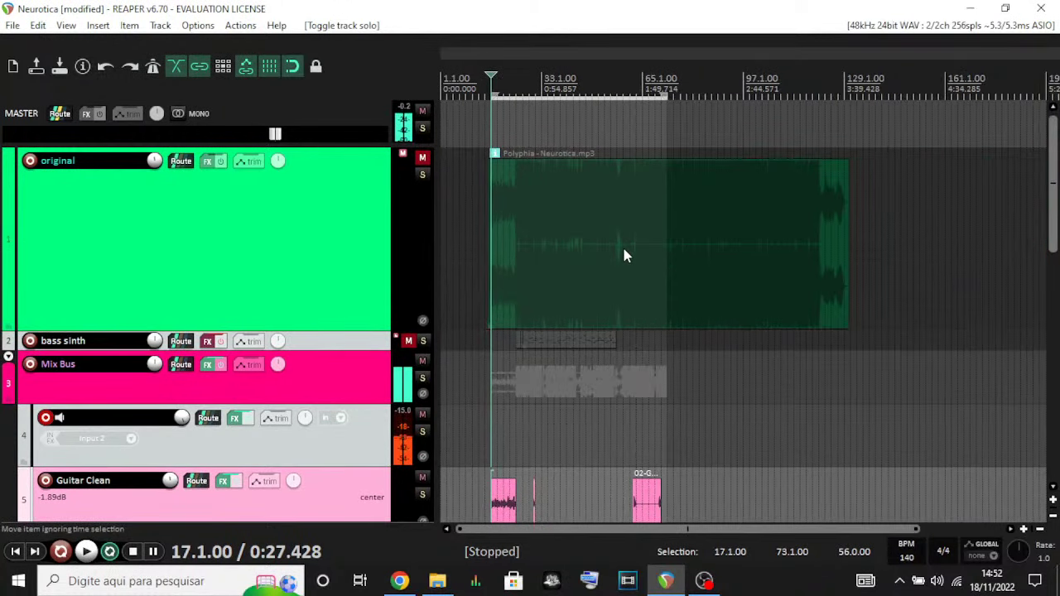
scroll(751, 253, up, 2)
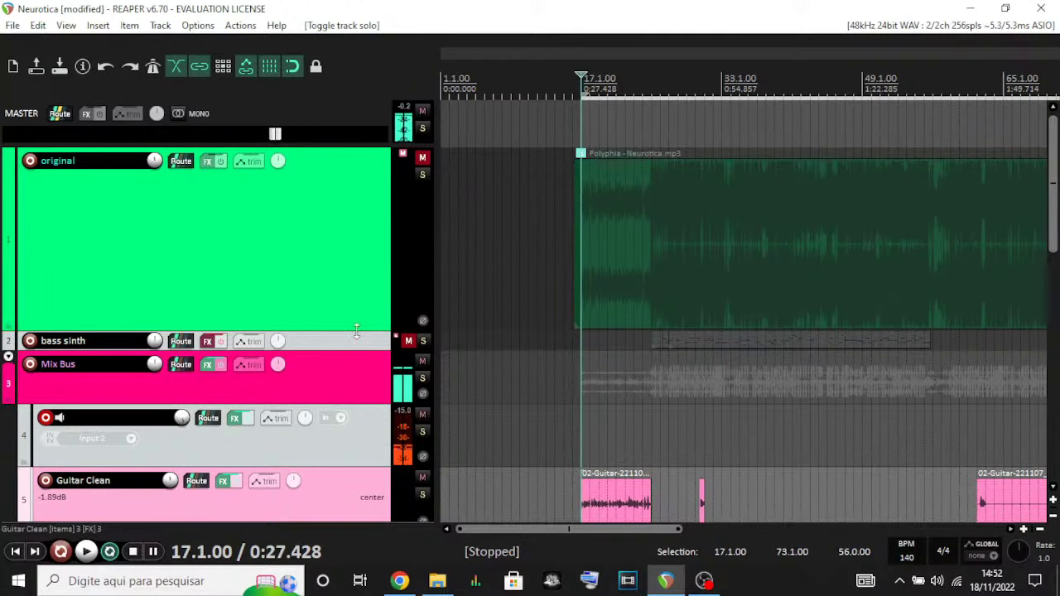
drag(356, 319, 352, 291)
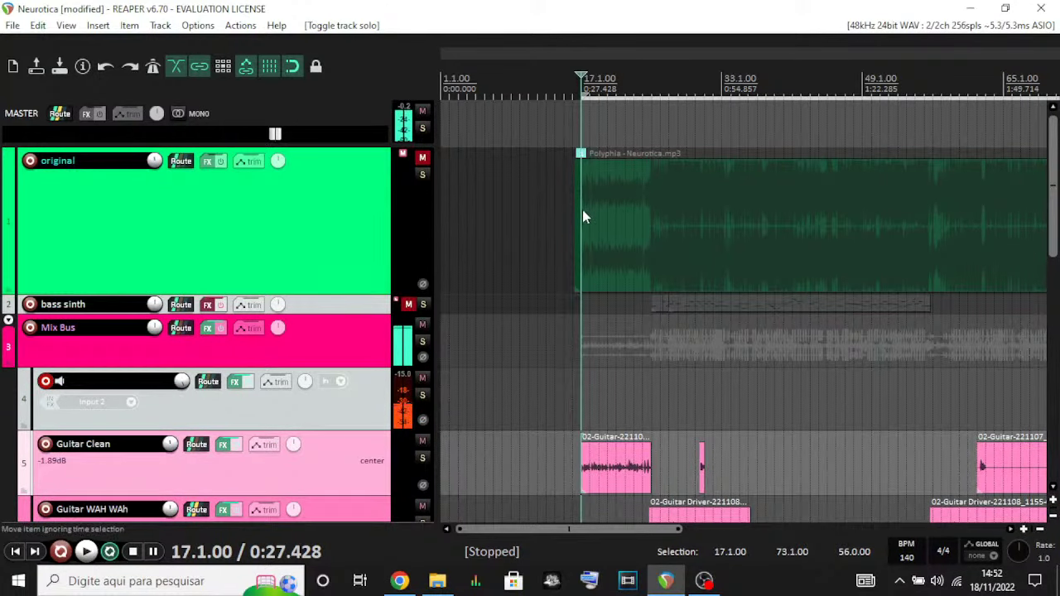
scroll(586, 208, down, 3)
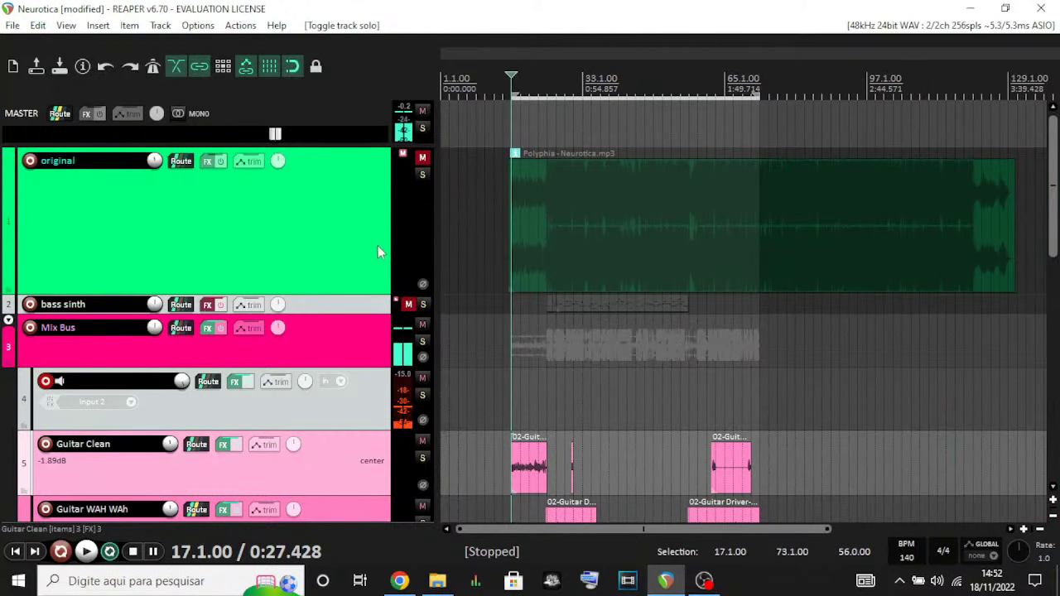
drag(346, 296, 354, 182)
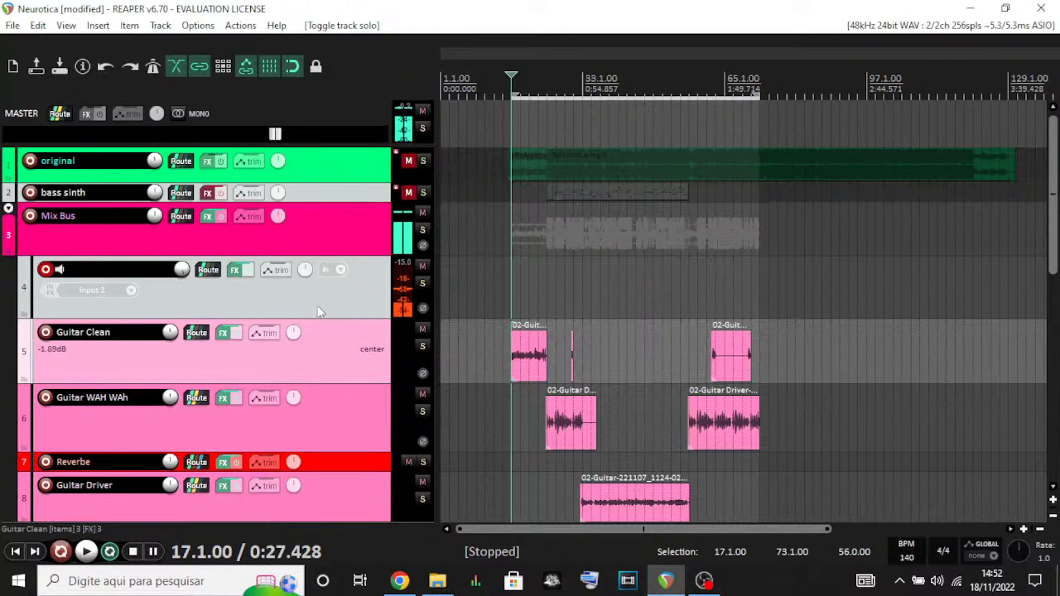
- Open the Guitar Clean effects chain and review Archetype Tim Henson's pedals, amp channel switch and output control
click(225, 333)
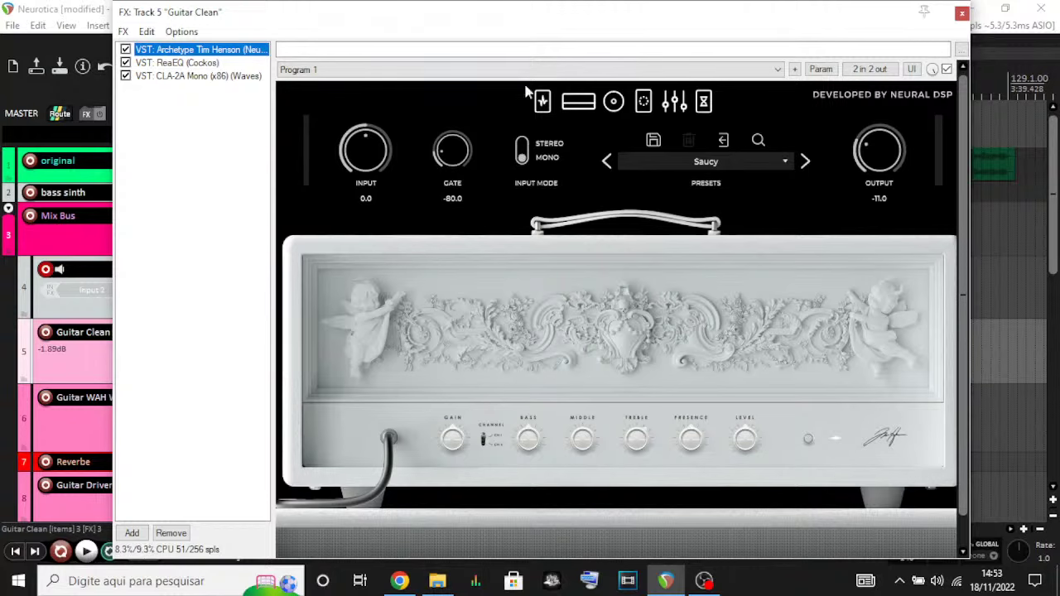
drag(522, 21, 499, 21)
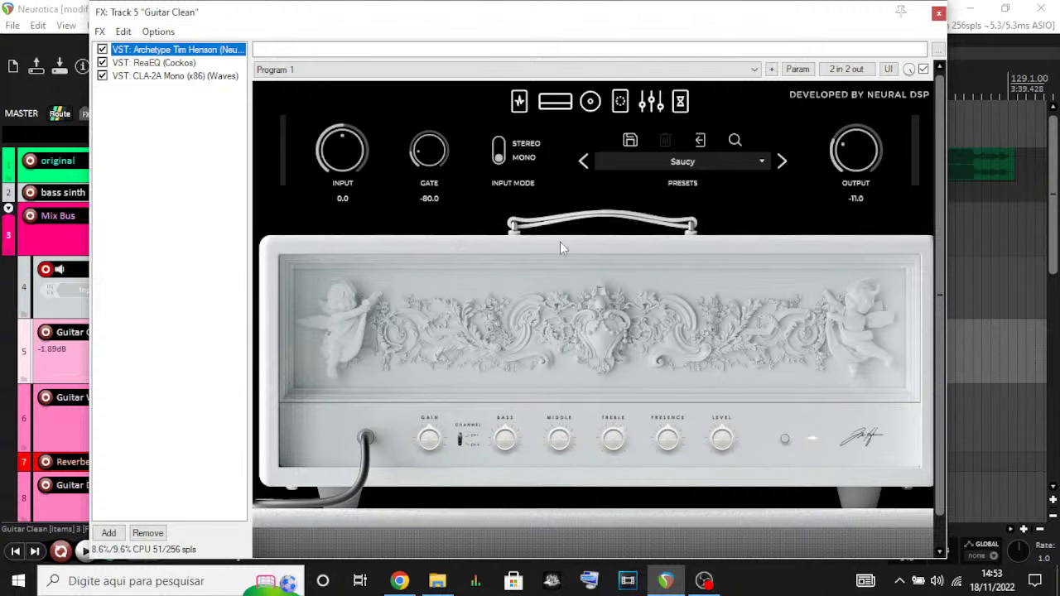
click(519, 101)
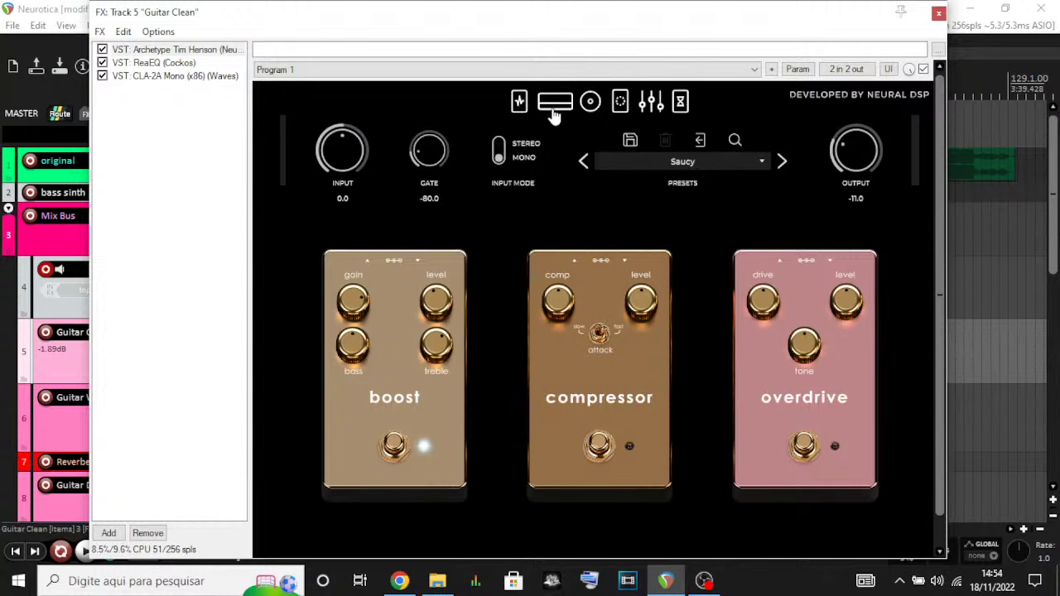
click(555, 106)
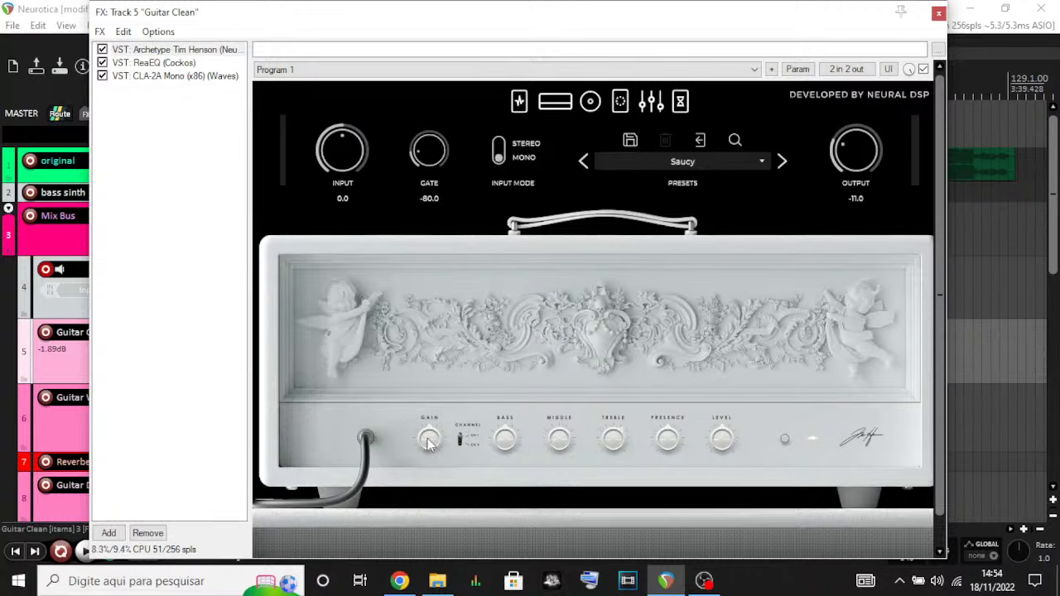
click(460, 438)
mouse_move(864, 169)
mouse_down()
mouse_move(875, 148)
mouse_move(853, 166)
mouse_move(849, 190)
mouse_move(859, 170)
mouse_move(850, 164)
mouse_up()
- Show the cabinet page of Archetype Tim Henson and fit the window to examine its two microphones and their settings
click(588, 106)
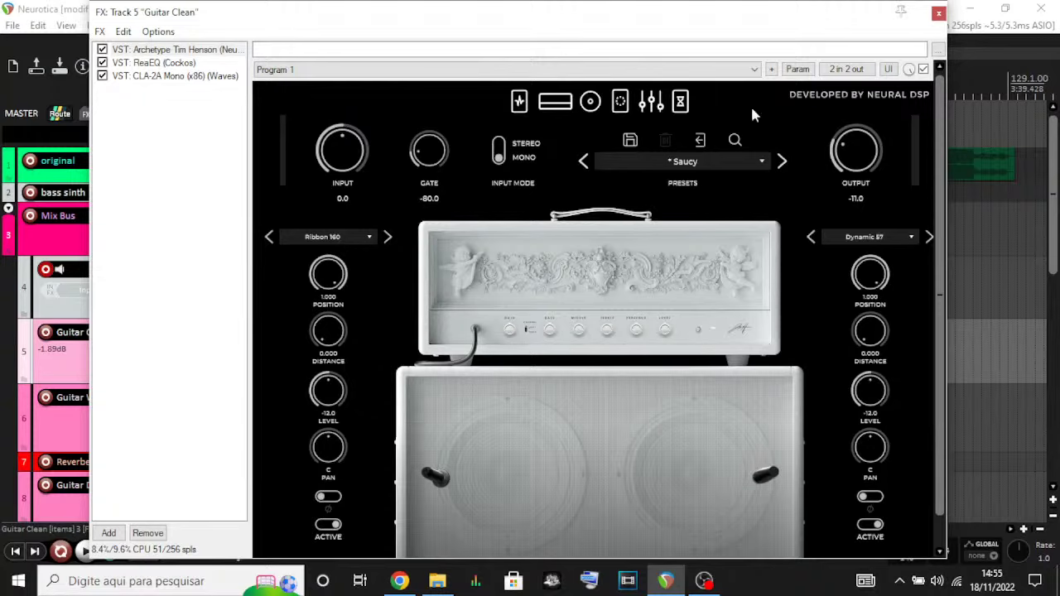
drag(672, 13, 680, 30)
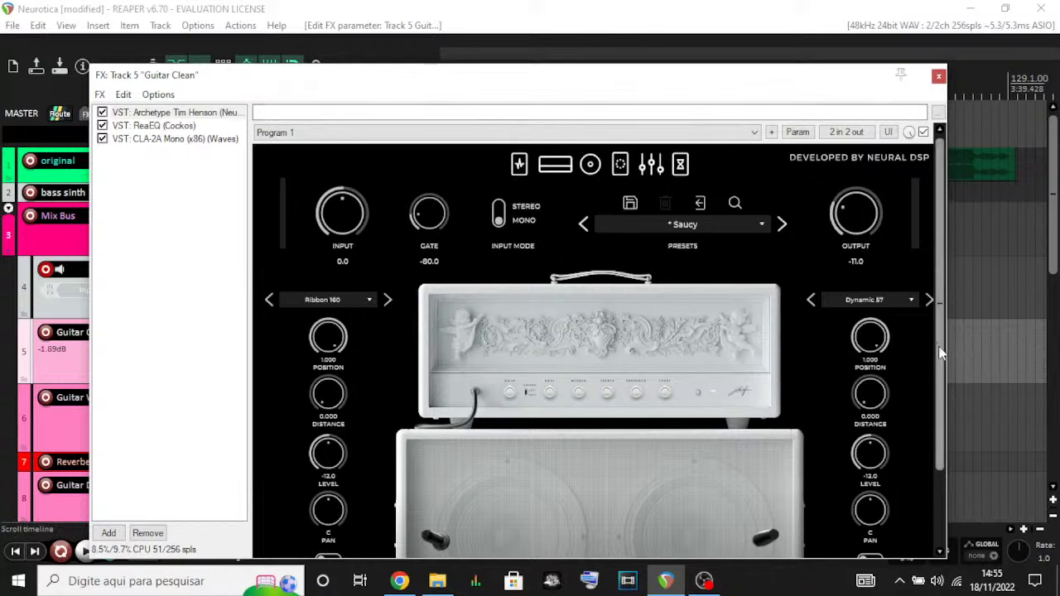
drag(940, 348, 941, 392)
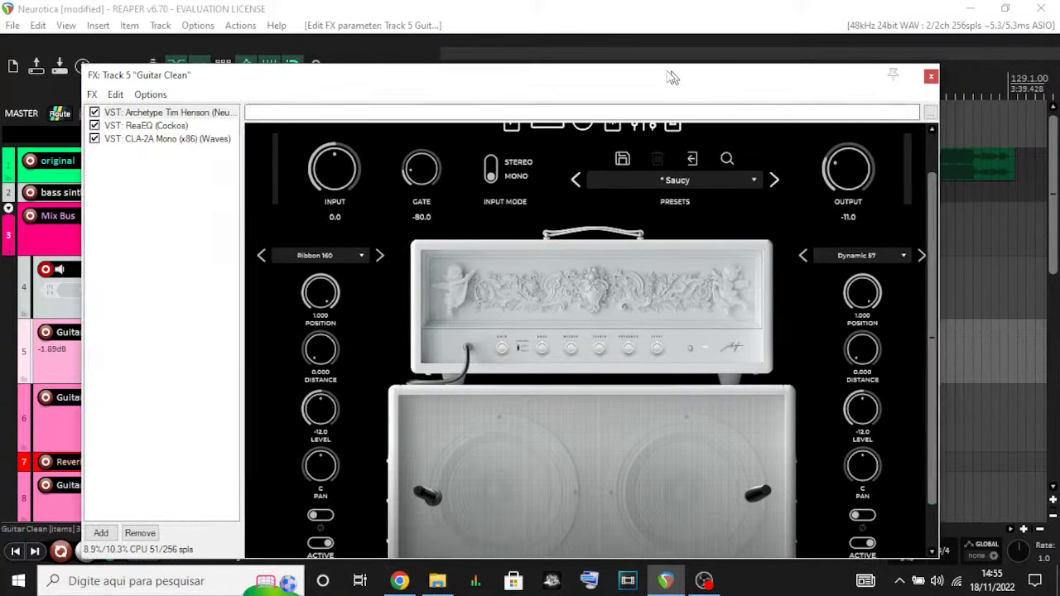
drag(672, 74, 651, 37)
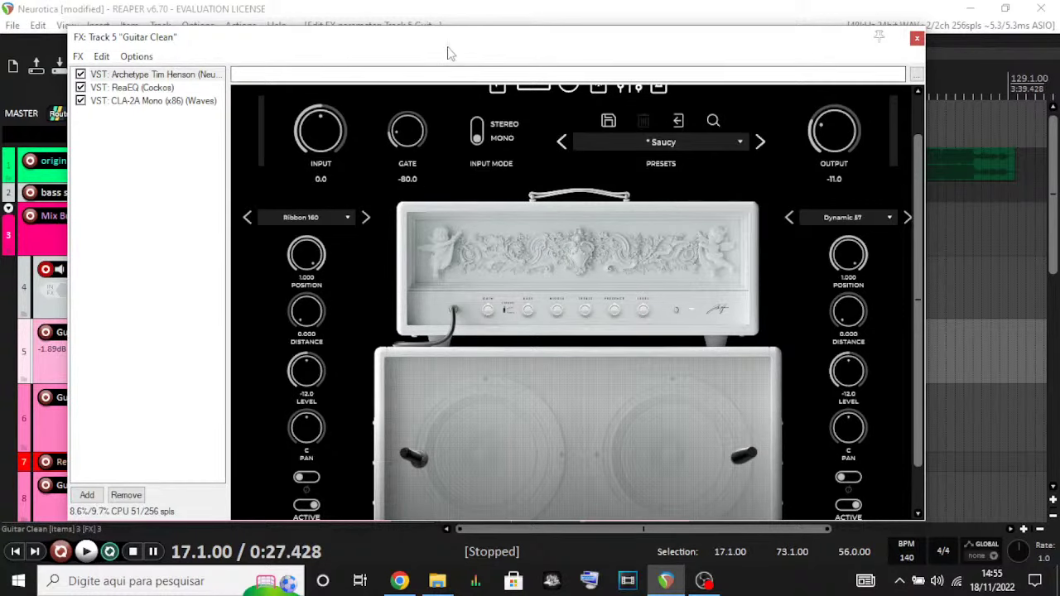
drag(449, 47, 450, 22)
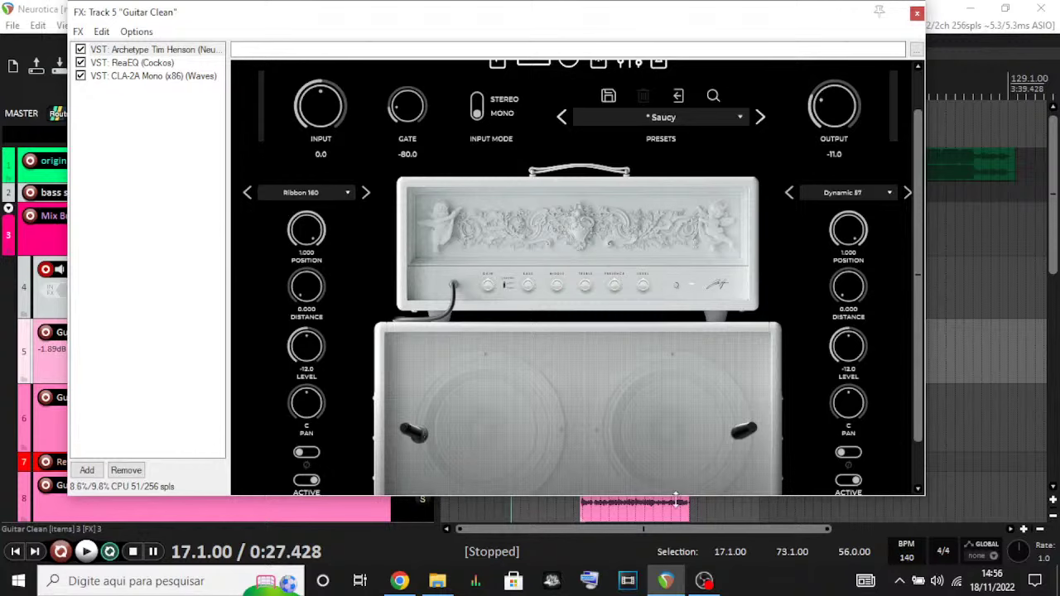
drag(676, 500, 676, 525)
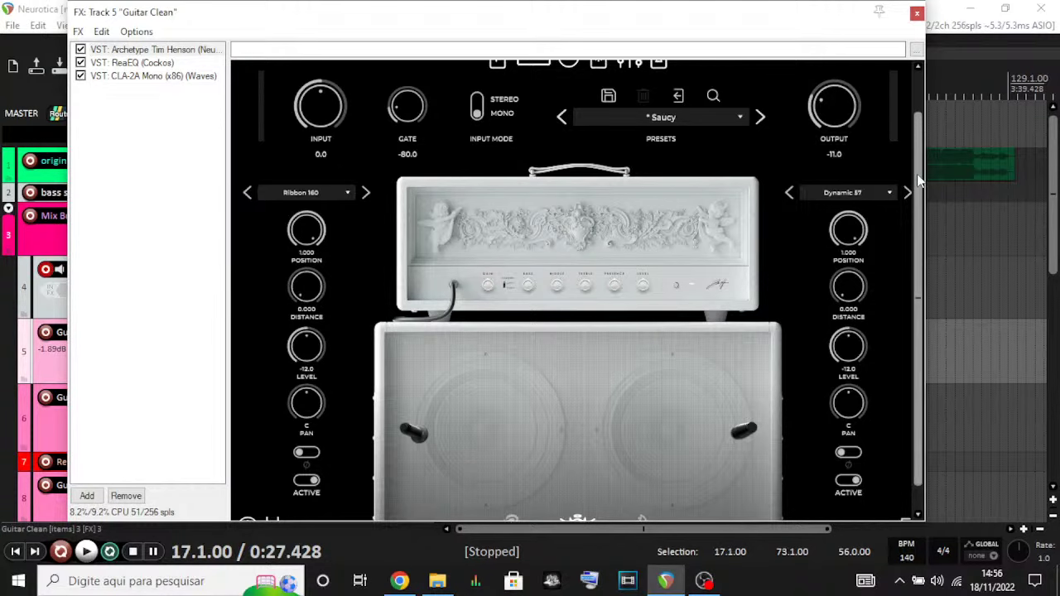
scroll(917, 273, up, 2)
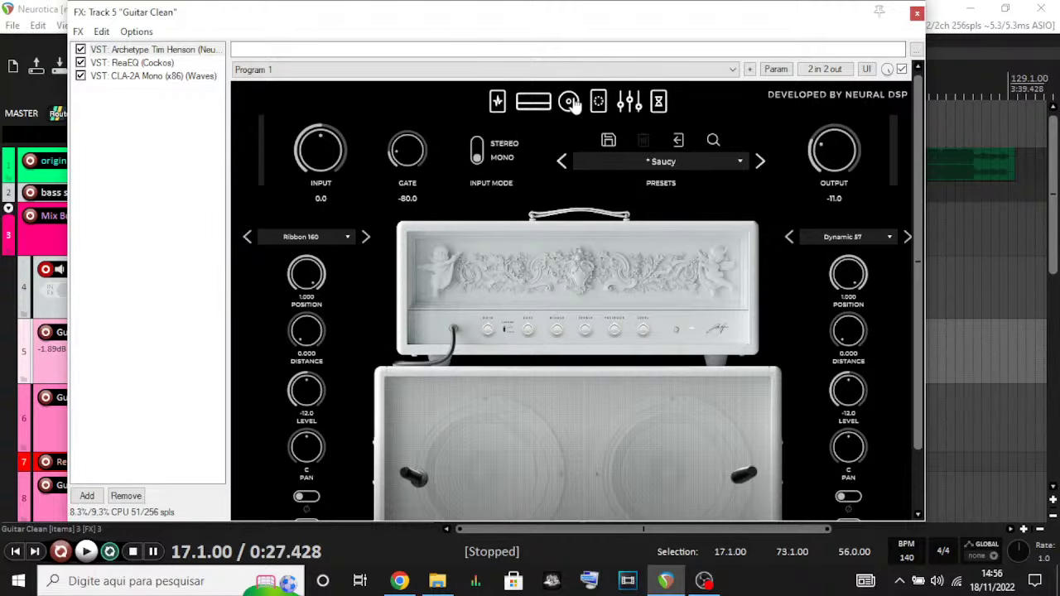
- Review Archetype Tim Henson's multivoicer and equalizer pages, and examine bands 3 and 4 of ReaEQ on Guitar Clean
click(598, 103)
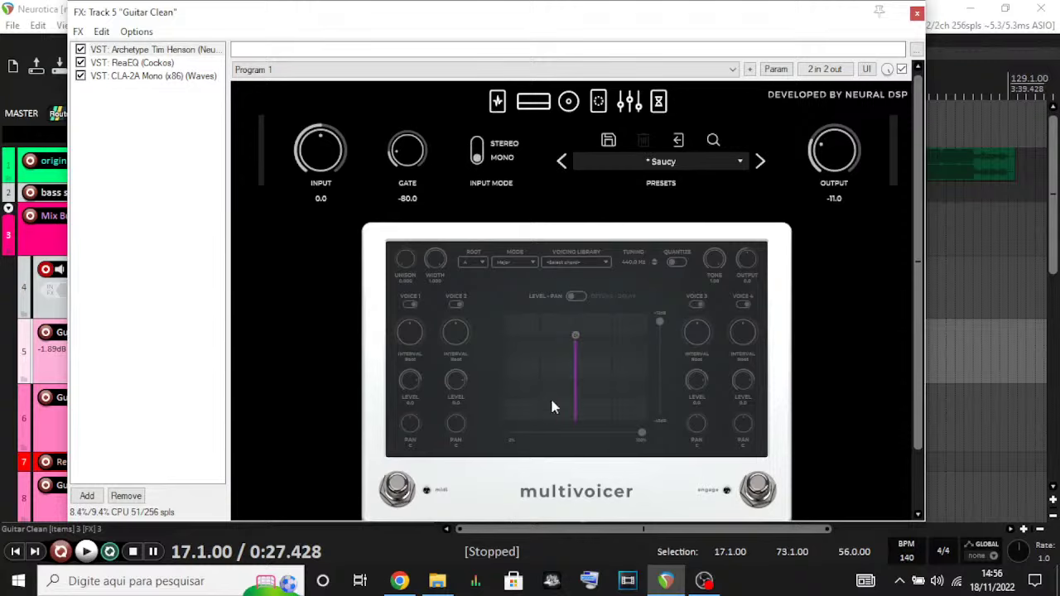
click(626, 103)
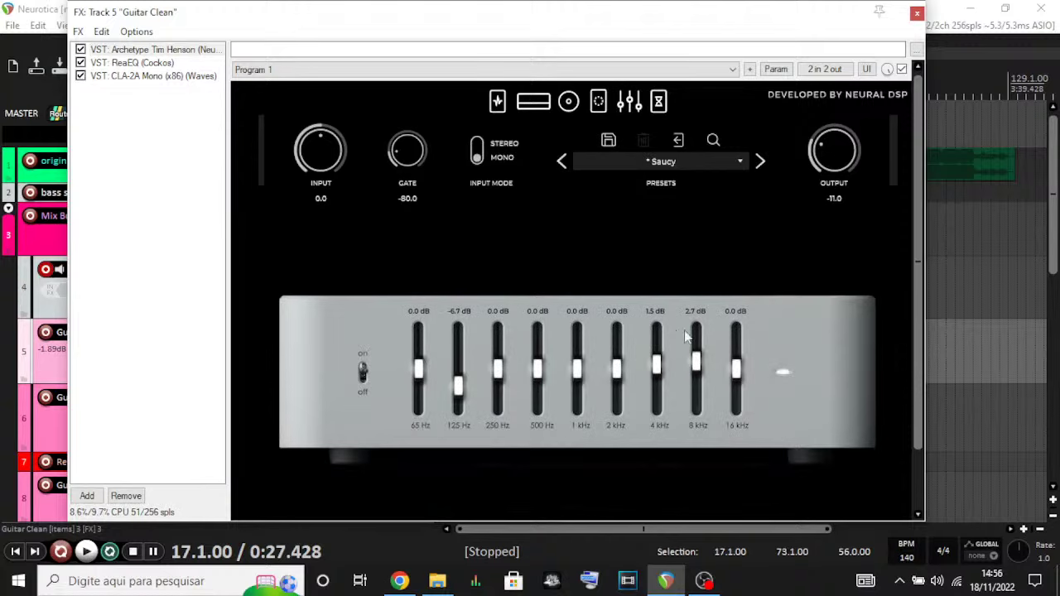
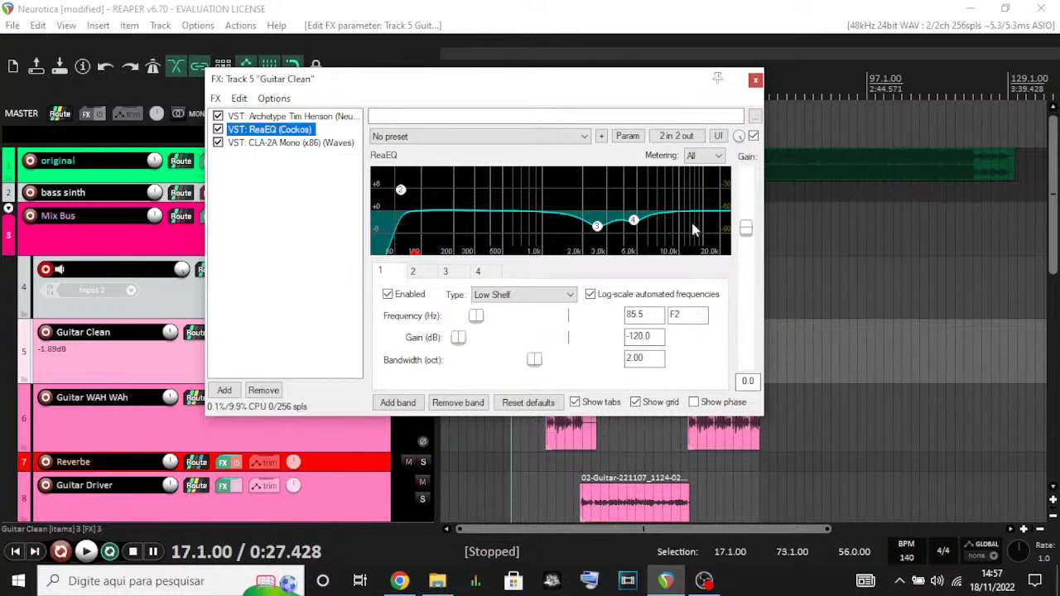
mouse_move(598, 228)
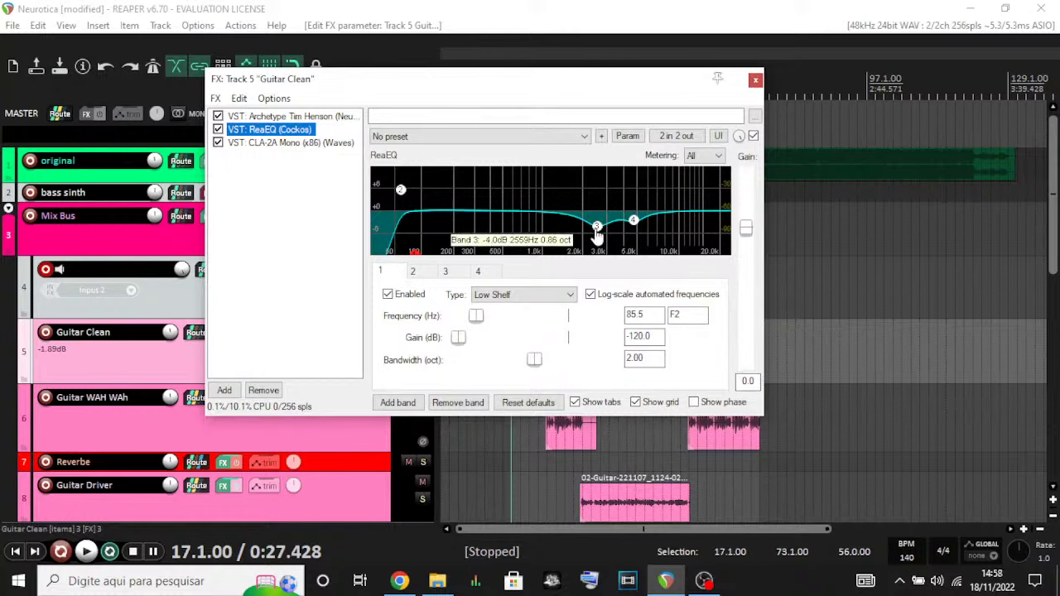
mouse_move(634, 225)
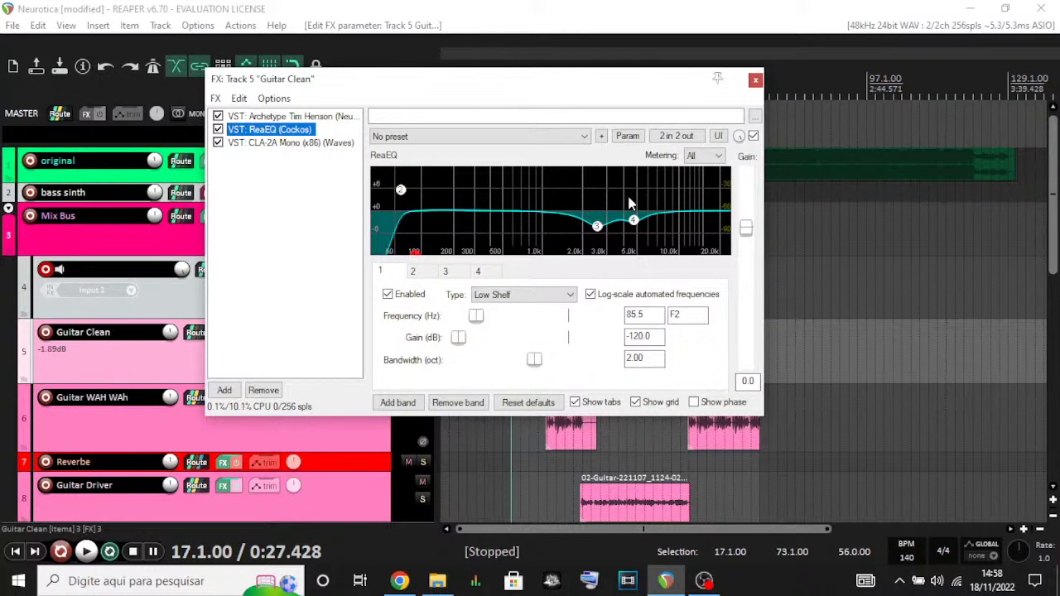
- Open the CLA-2A Mono compressor of Guitar Clean and move its window clear of the effects list and track clips
double_click(266, 144)
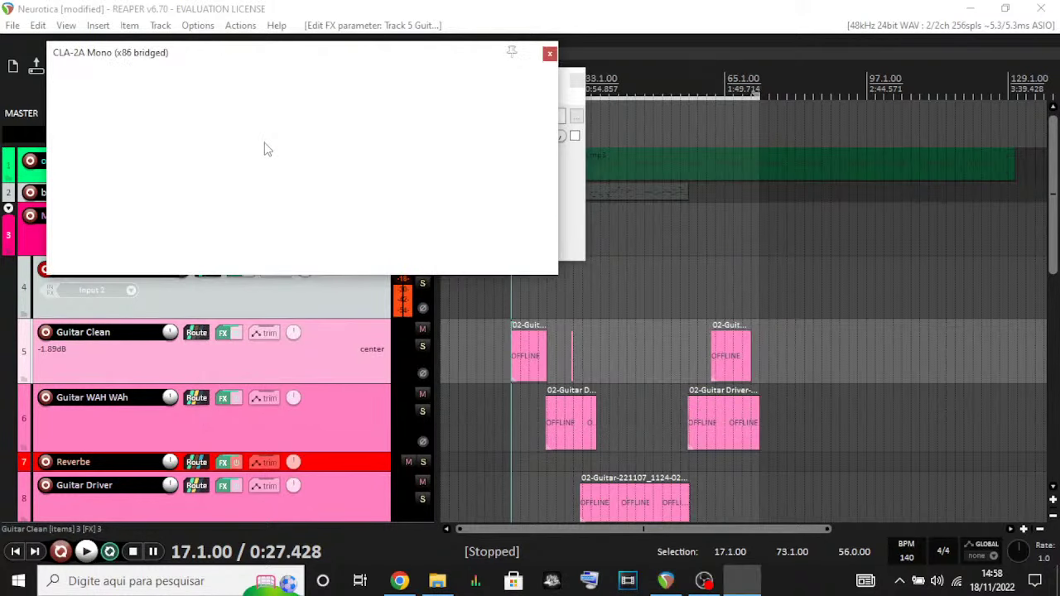
drag(456, 53, 652, 110)
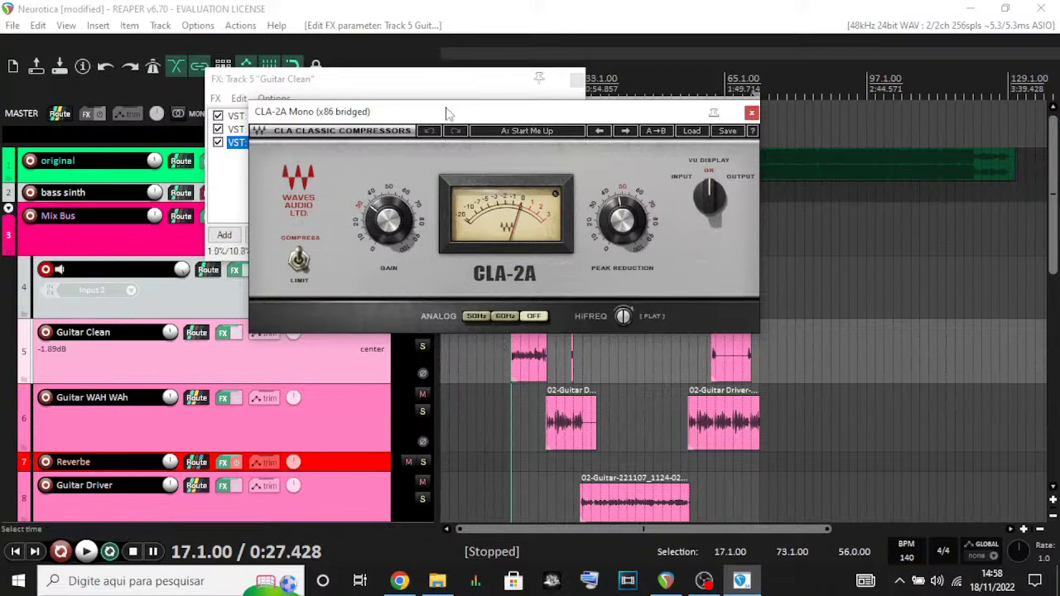
drag(487, 120, 586, 96)
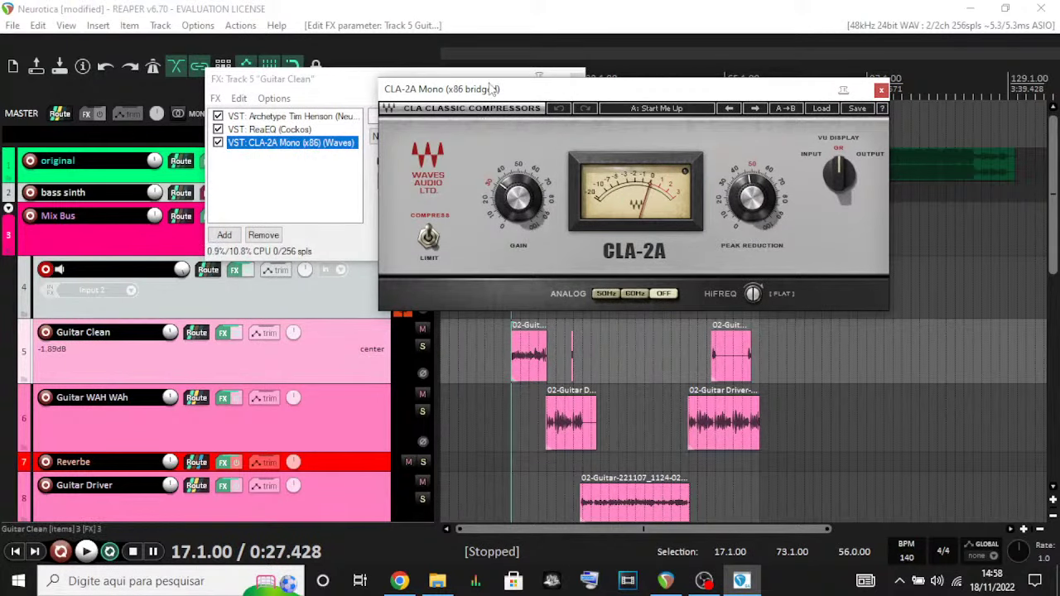
drag(507, 91, 601, 60)
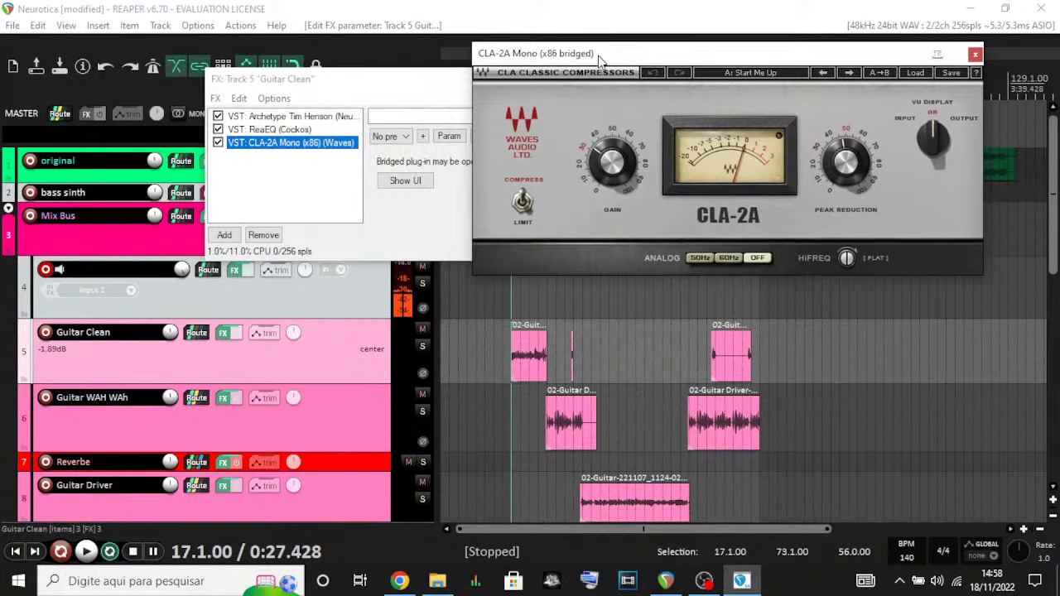
- Solo Guitar Clean and track 4, play from bar 17, and remove track 4's solo during playback
click(422, 348)
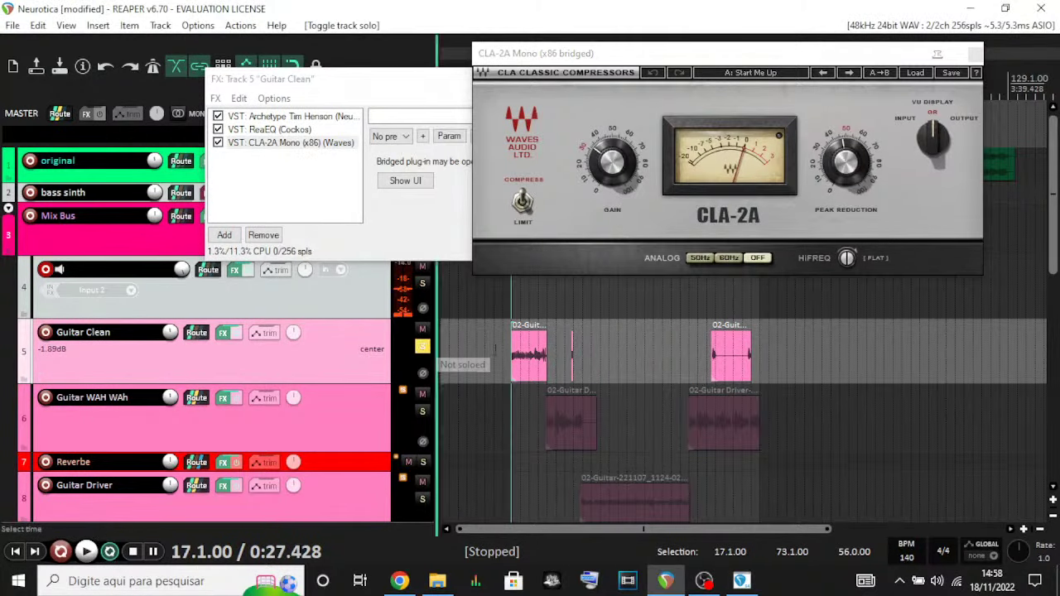
click(422, 285)
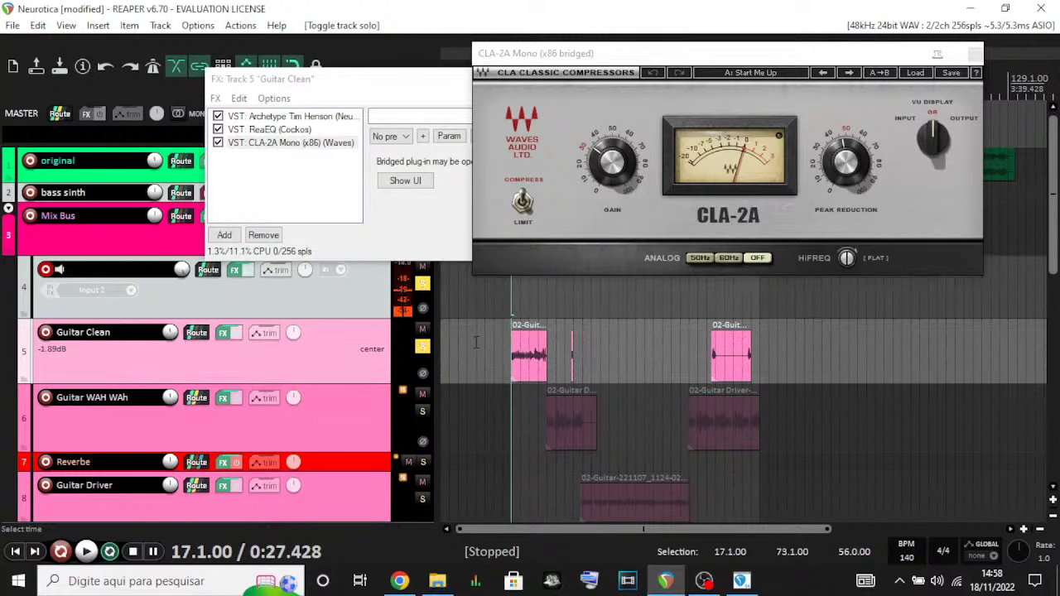
key(space)
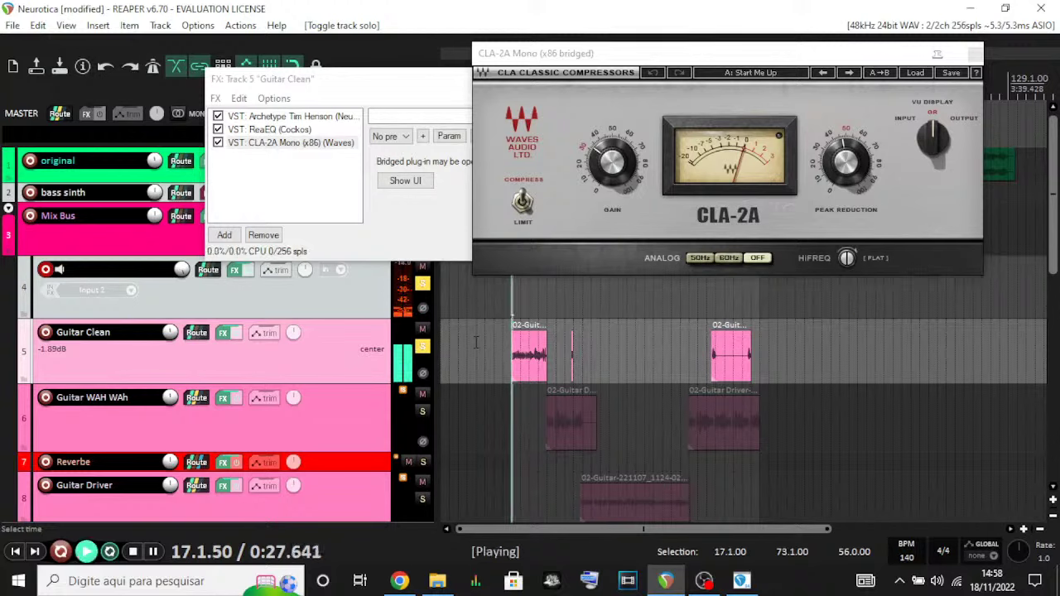
click(422, 284)
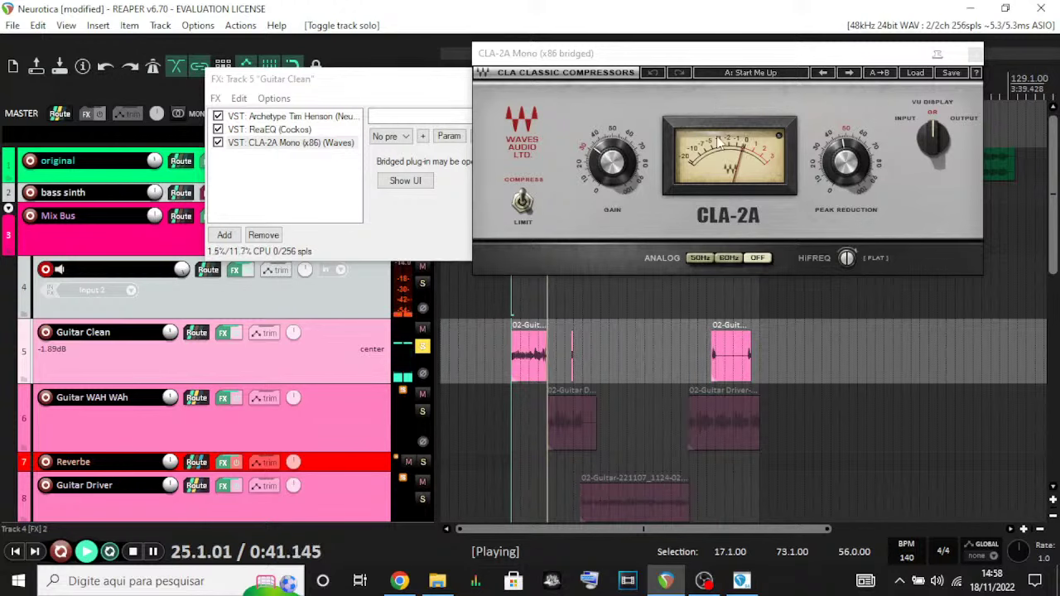
- Select the first Guitar Clean clip and replay the soloed track from bar 17 with the CLA-2A meter in view
click(510, 352)
key(space)
key(space)
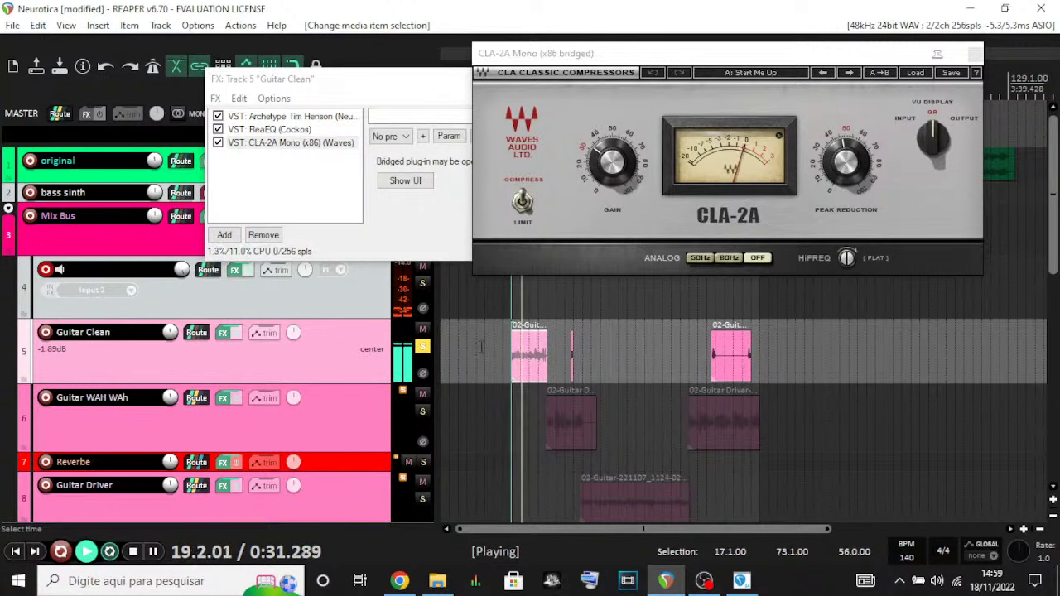
key(space)
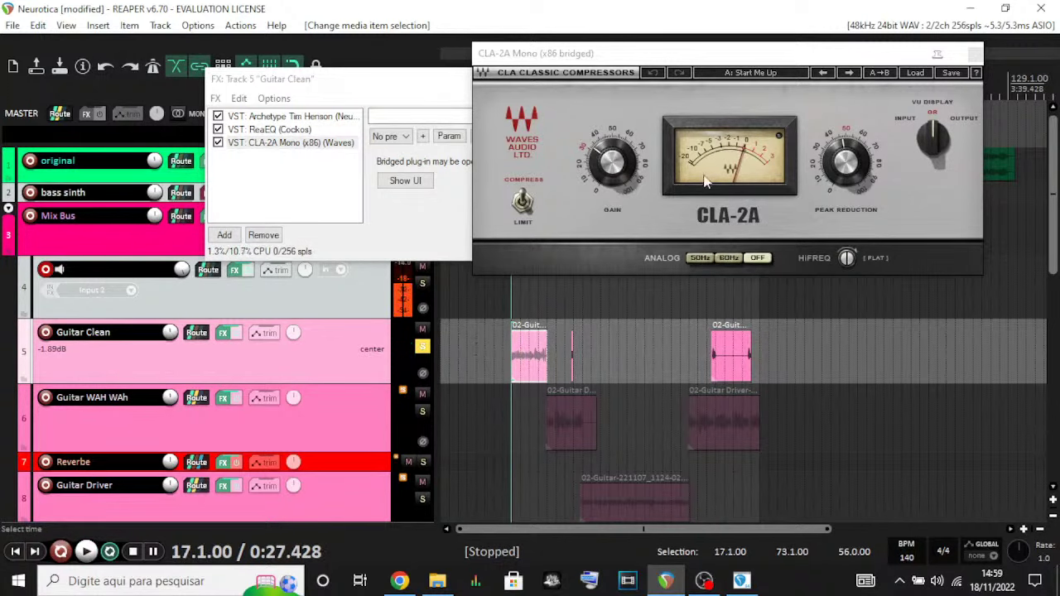
- Audition Guitar Clean from bar 17 with track 4 soloed alongside it, and clear all track solos at the end
click(423, 284)
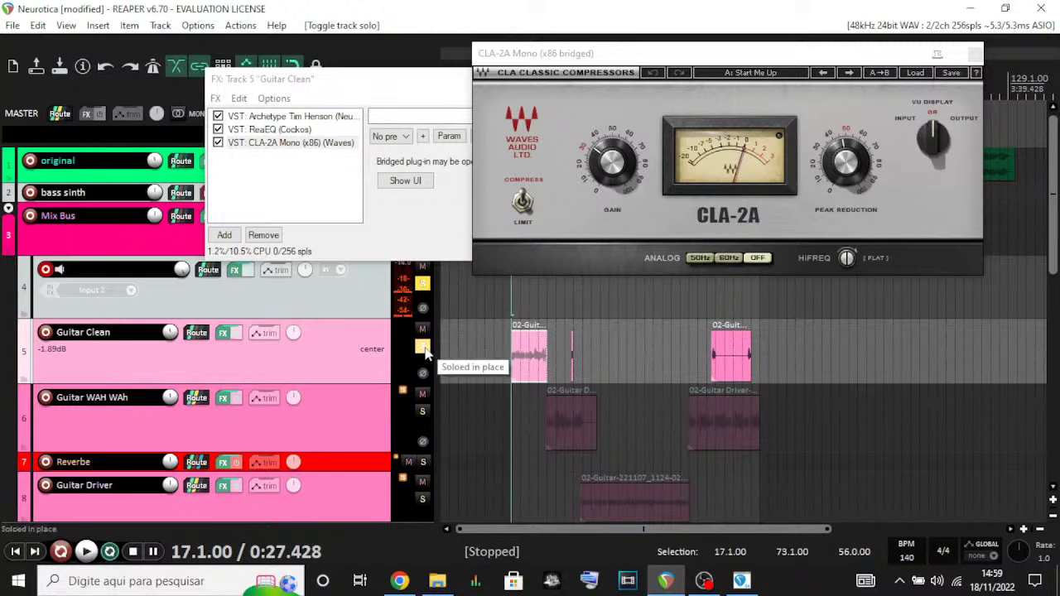
key(space)
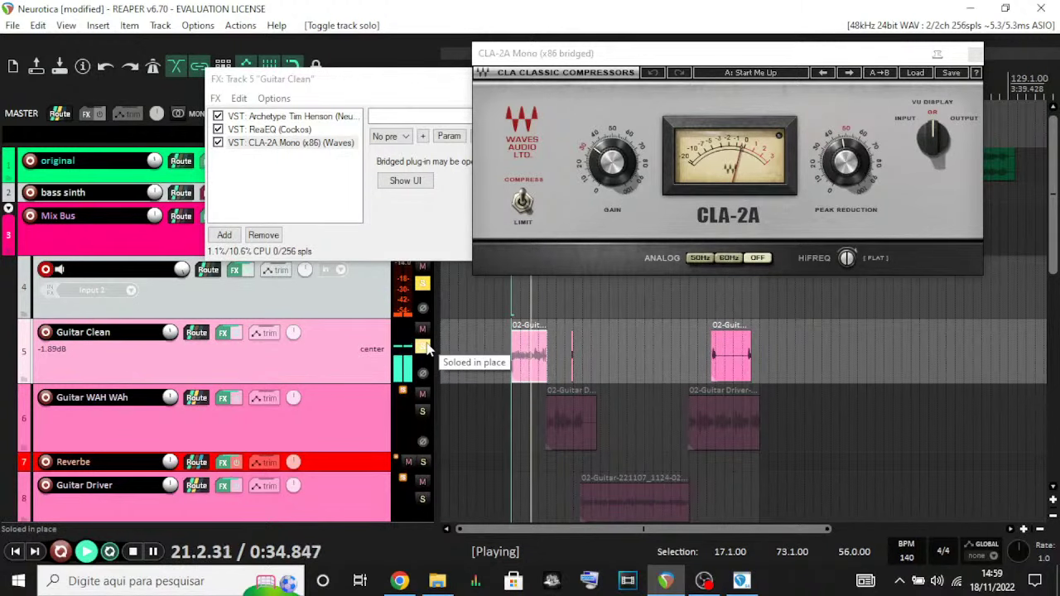
click(422, 286)
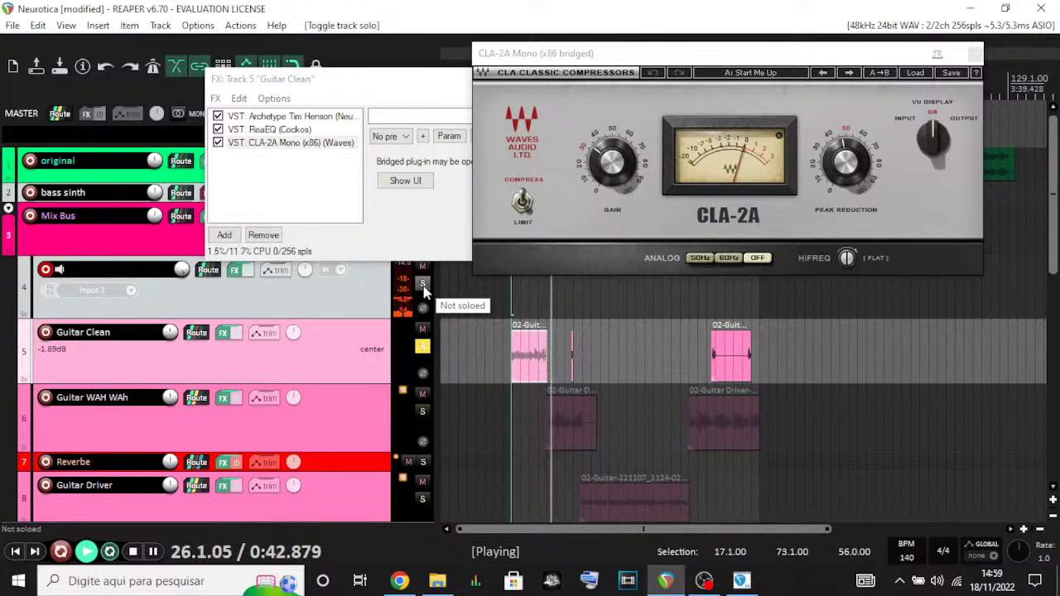
key(space)
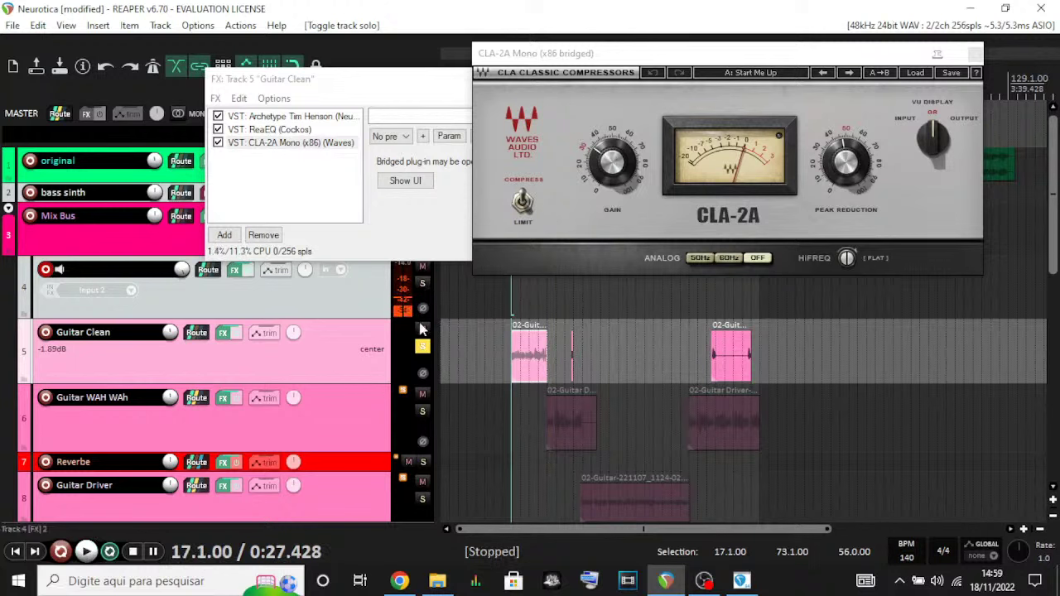
key(F6)
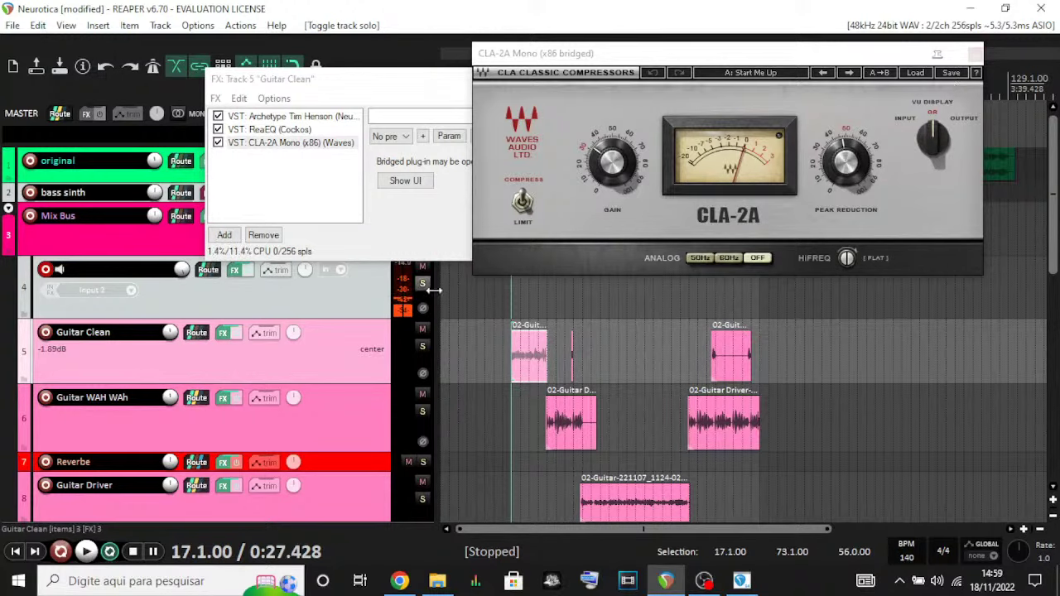
- Play Guitar Clean soloed from bar 17, and mute track 4 before removing the solo to hear the full mix
click(426, 345)
key(space)
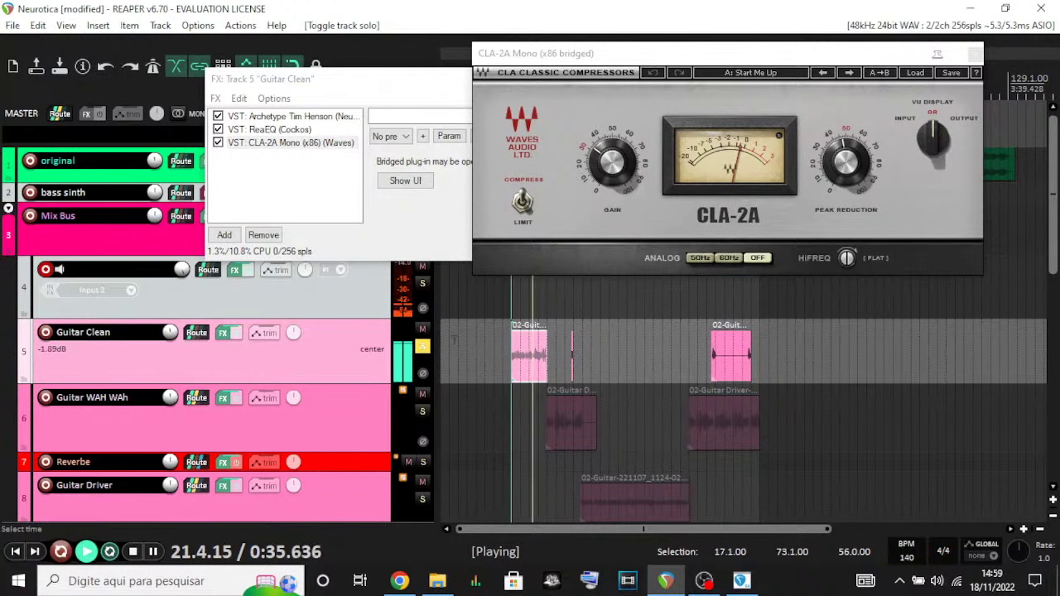
click(422, 267)
click(422, 346)
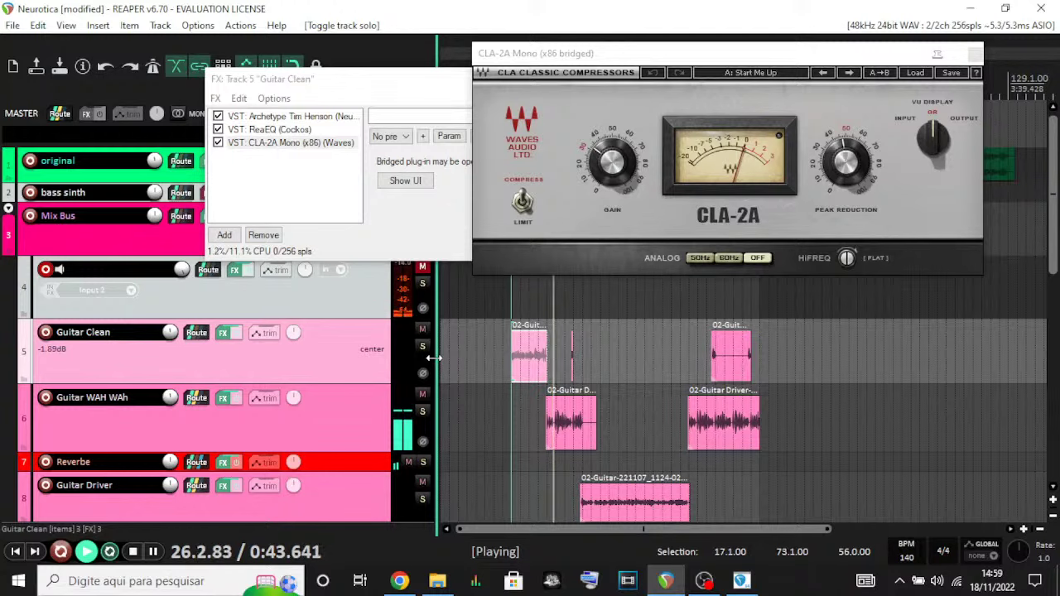
- Close the CLA-2A and Guitar Clean effects windows, and stop the mix playback with track 4 unmuted again
click(975, 54)
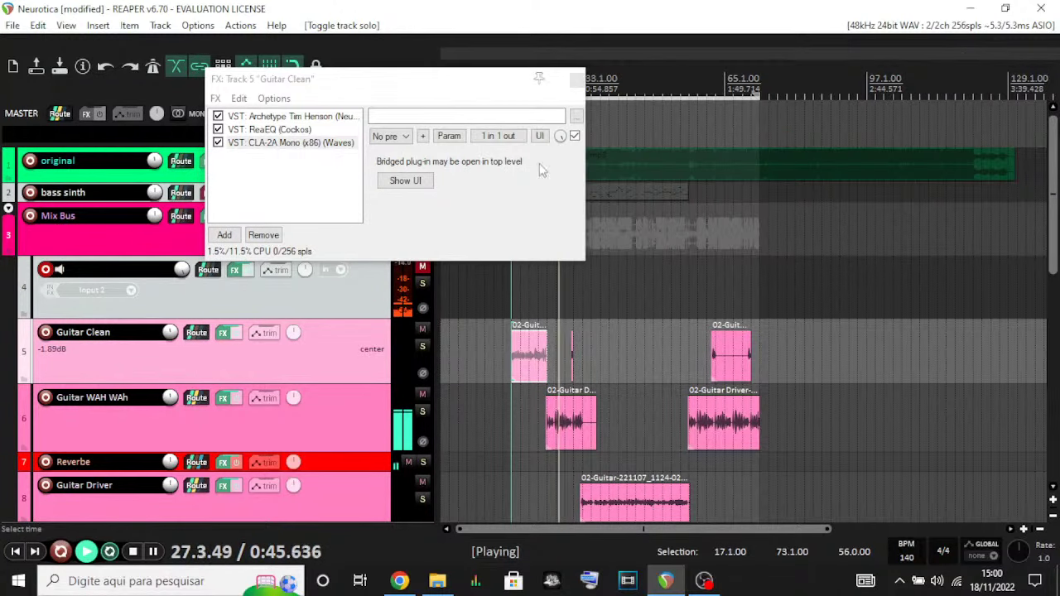
click(576, 80)
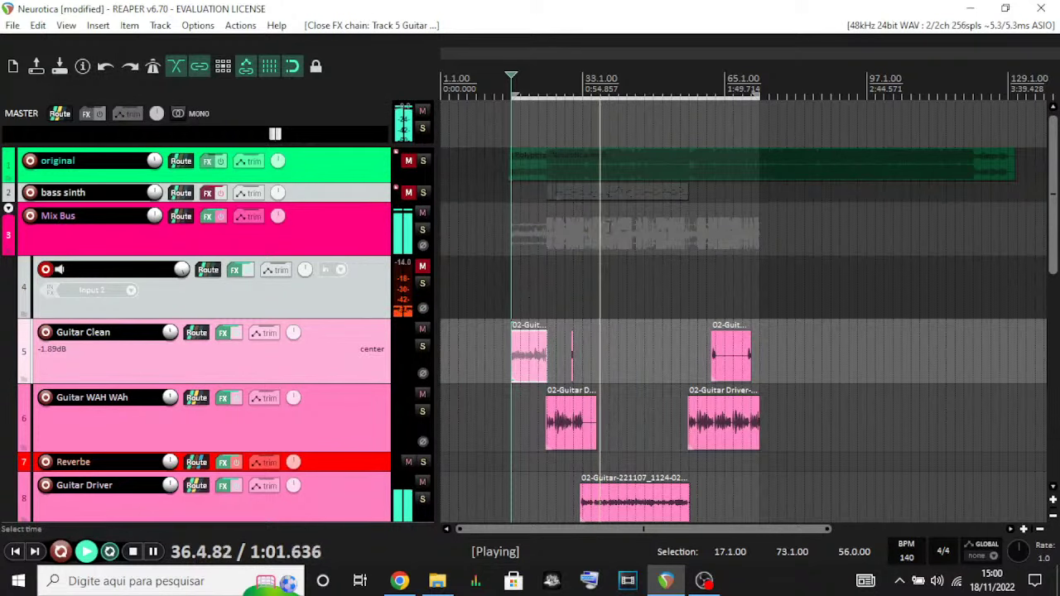
scroll(610, 284, down, 2)
scroll(610, 285, up, 2)
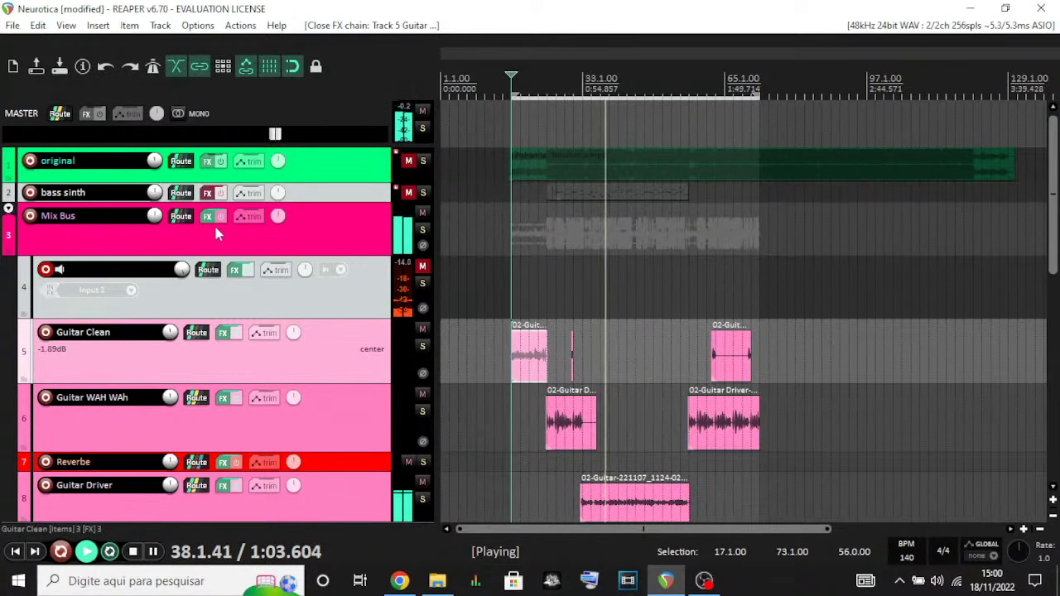
scroll(214, 223, down, 1)
scroll(240, 258, up, 1)
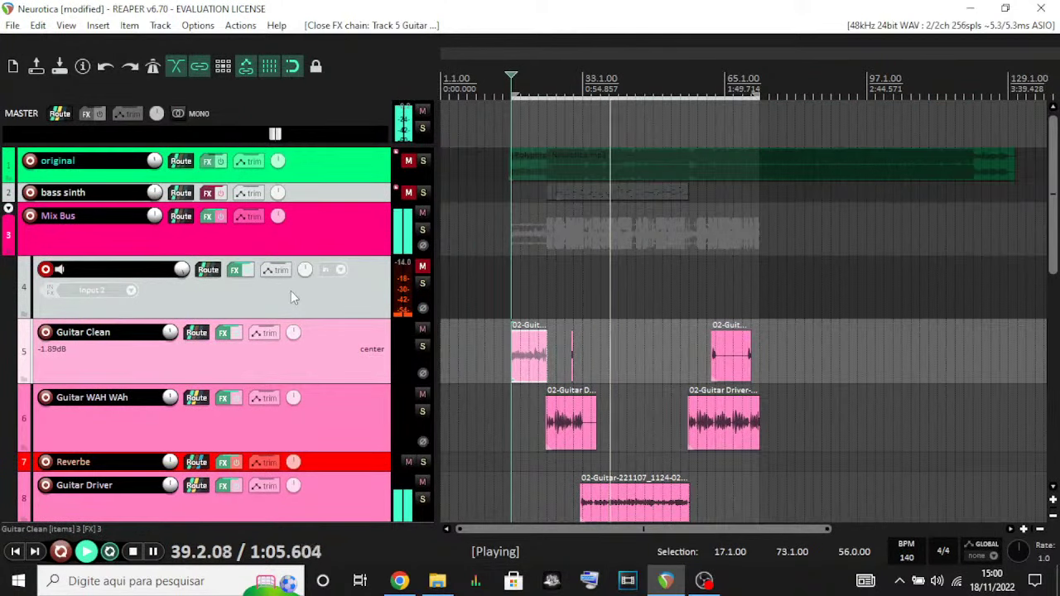
key(space)
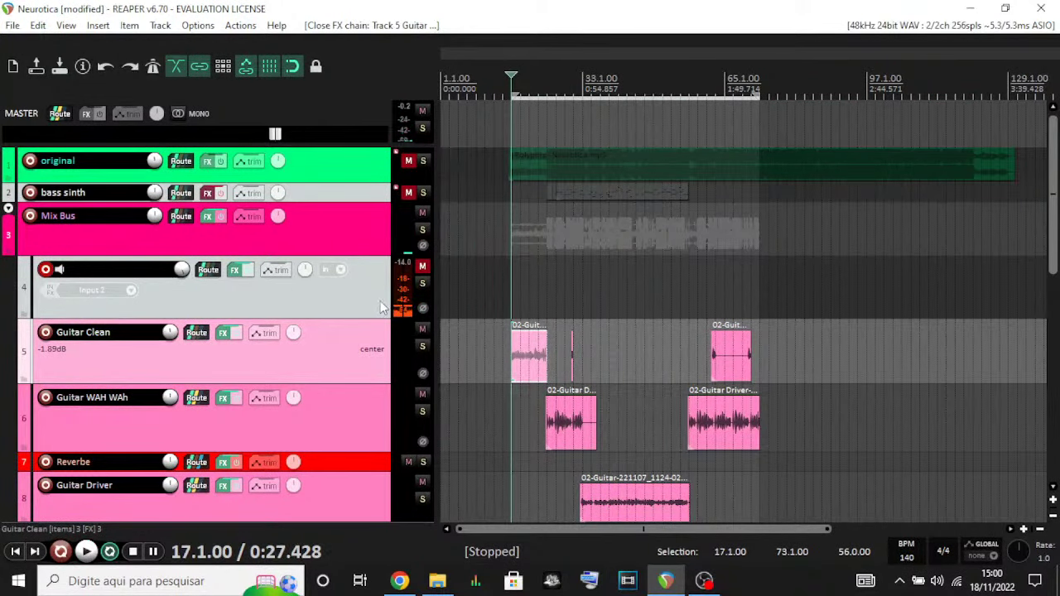
click(422, 266)
- Audition the Guitar WAH WAh track soloed from bar 25, removing the solo at the end
scroll(395, 301, down, 2)
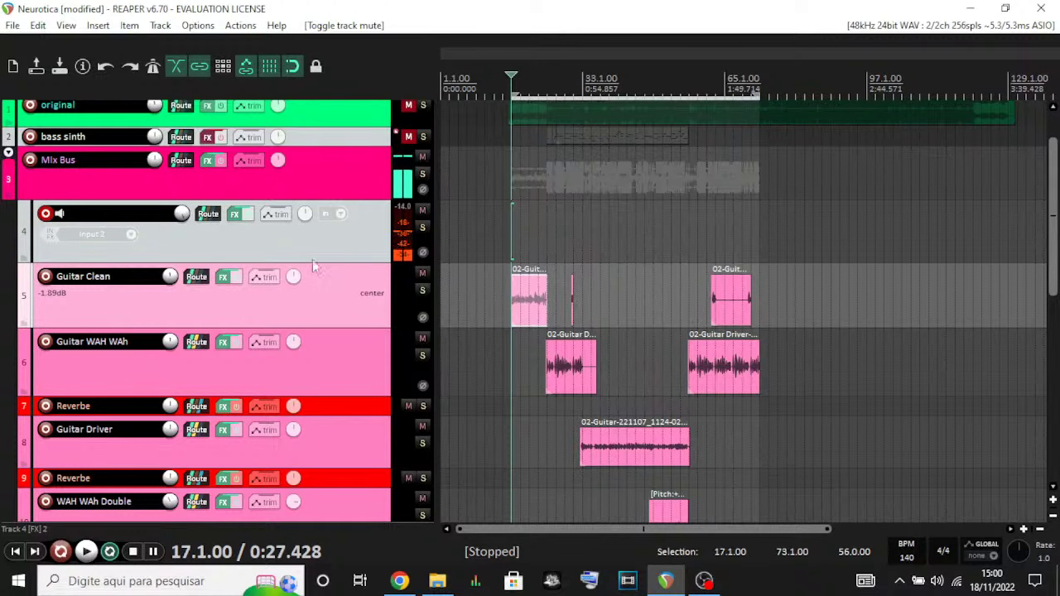
scroll(339, 290, down, 2)
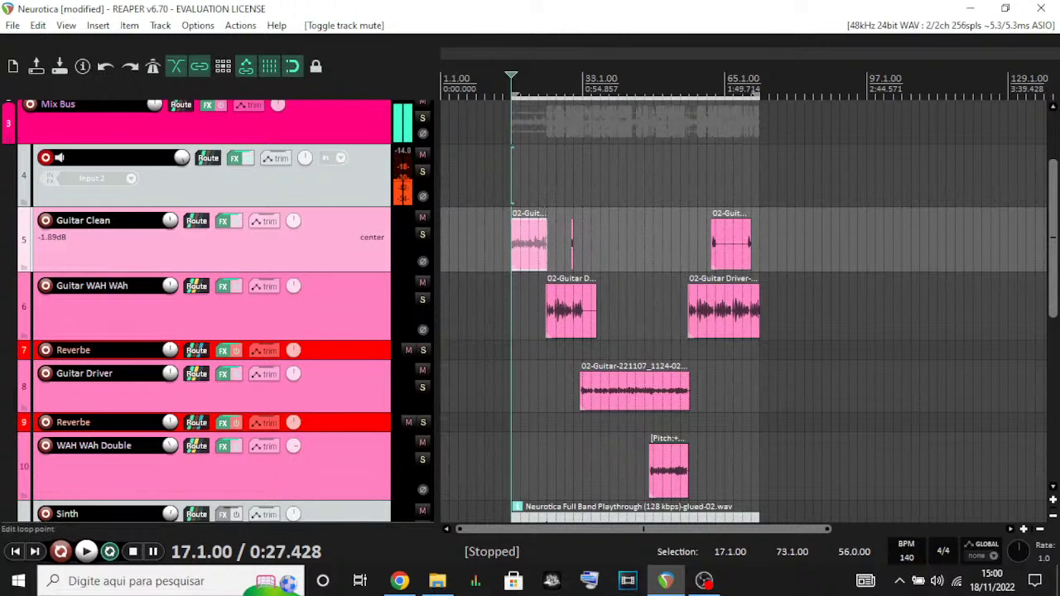
click(565, 174)
click(546, 174)
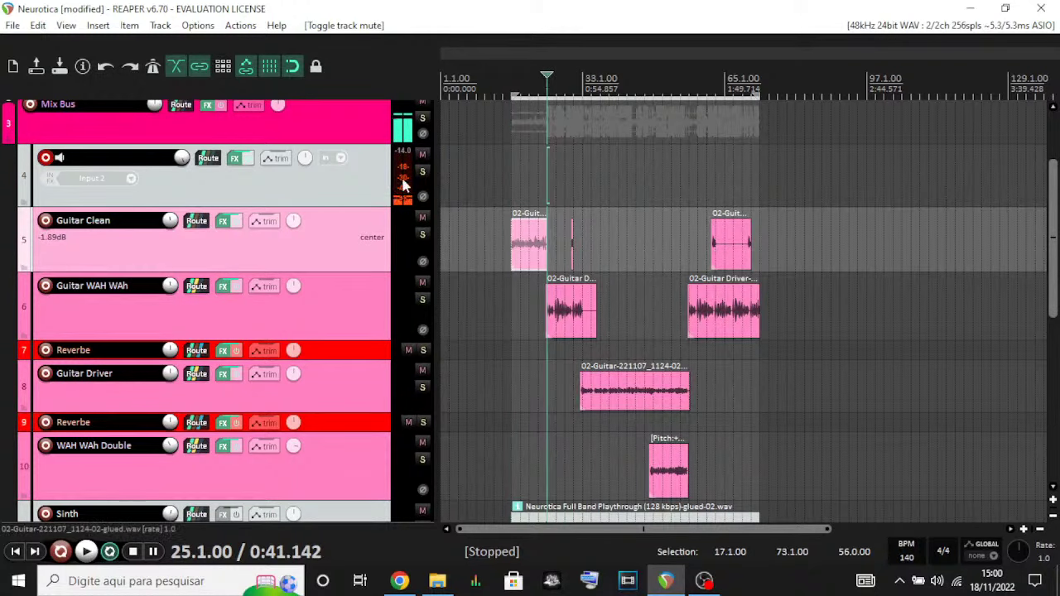
click(421, 301)
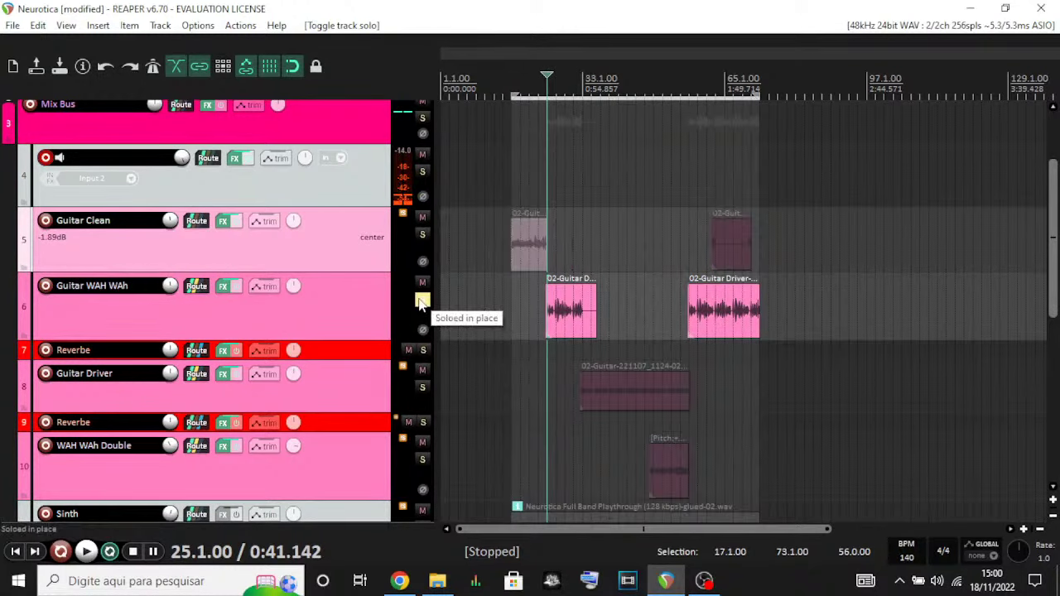
key(space)
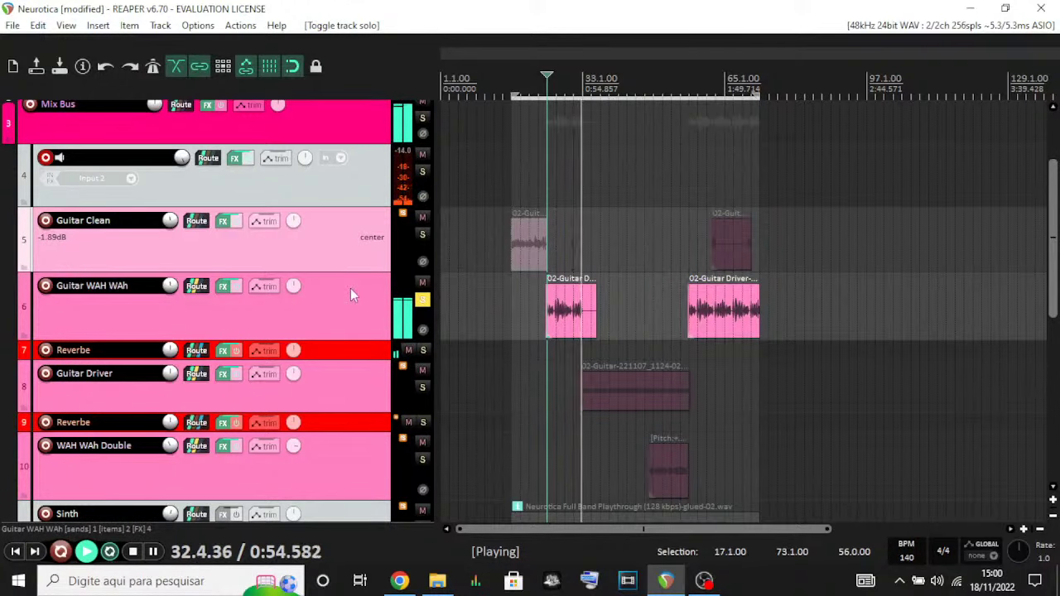
key(space)
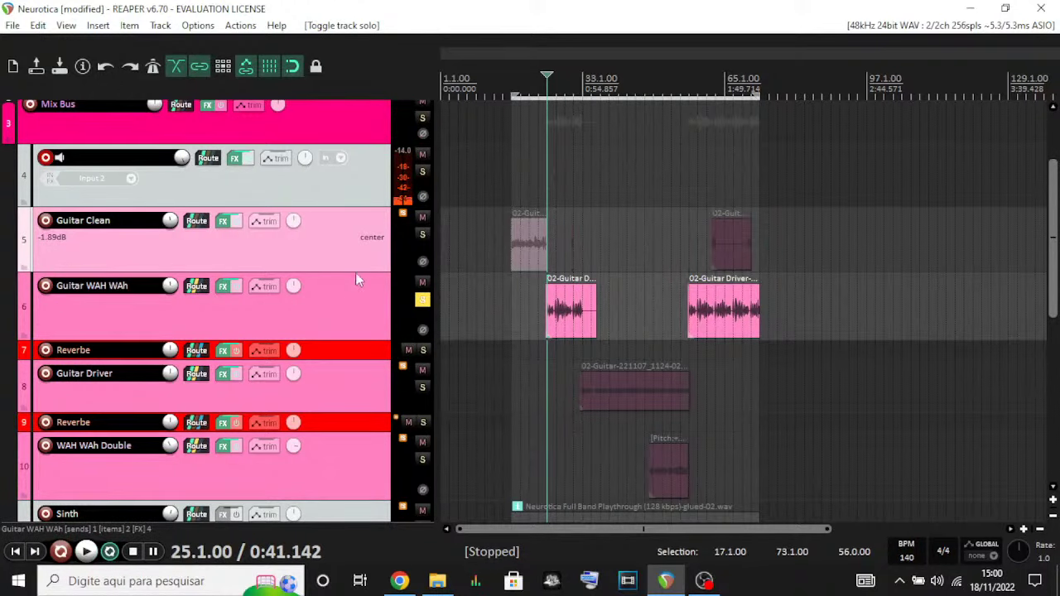
click(422, 300)
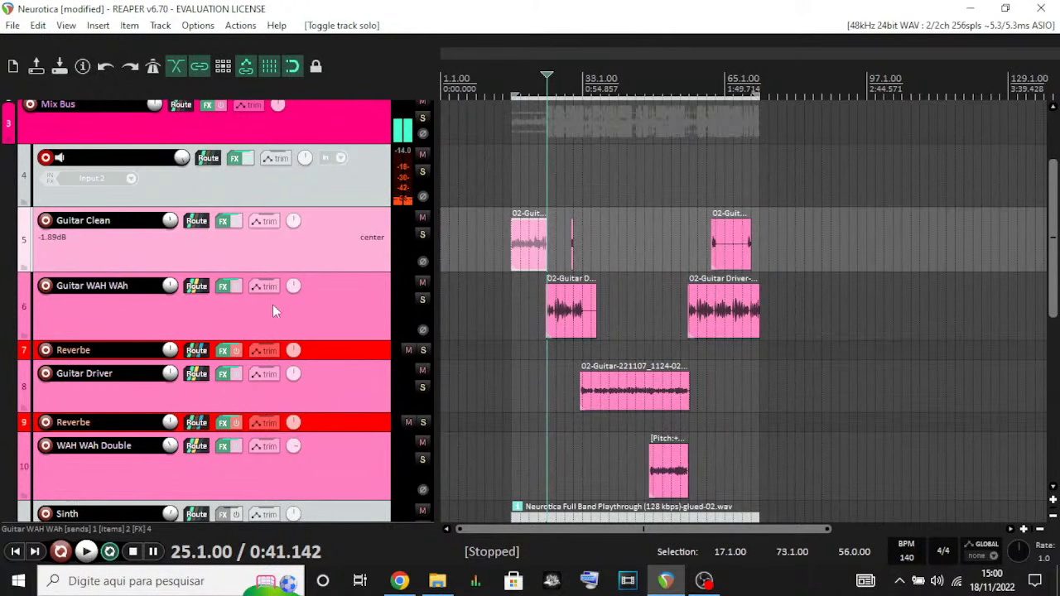
- Open the effects chain of the Guitar WAH WAh track, view its Flying-AutoWahwah plug-in, and close the chain window
click(221, 288)
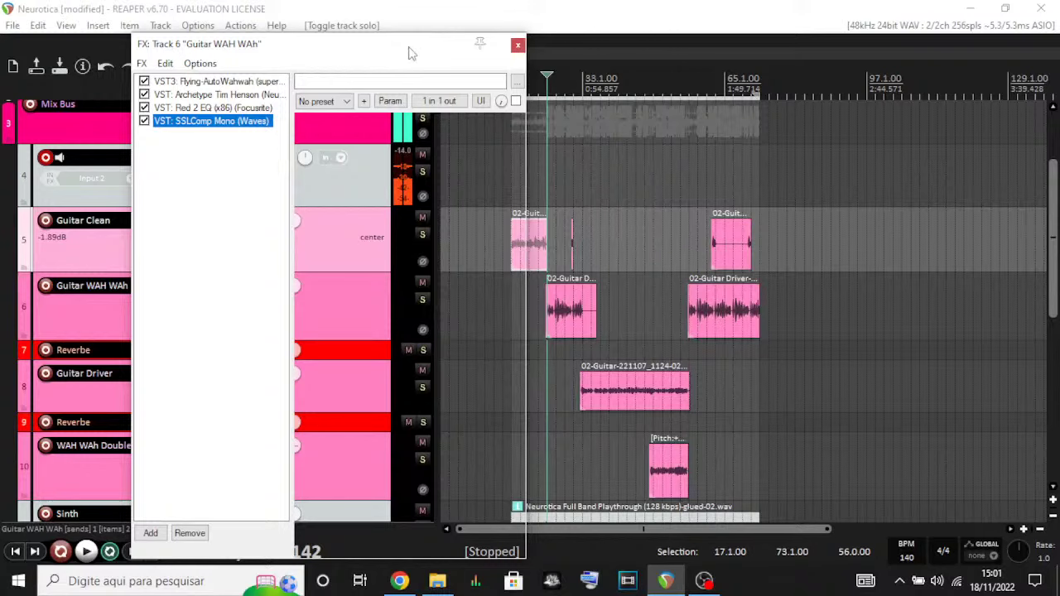
drag(408, 53, 421, 70)
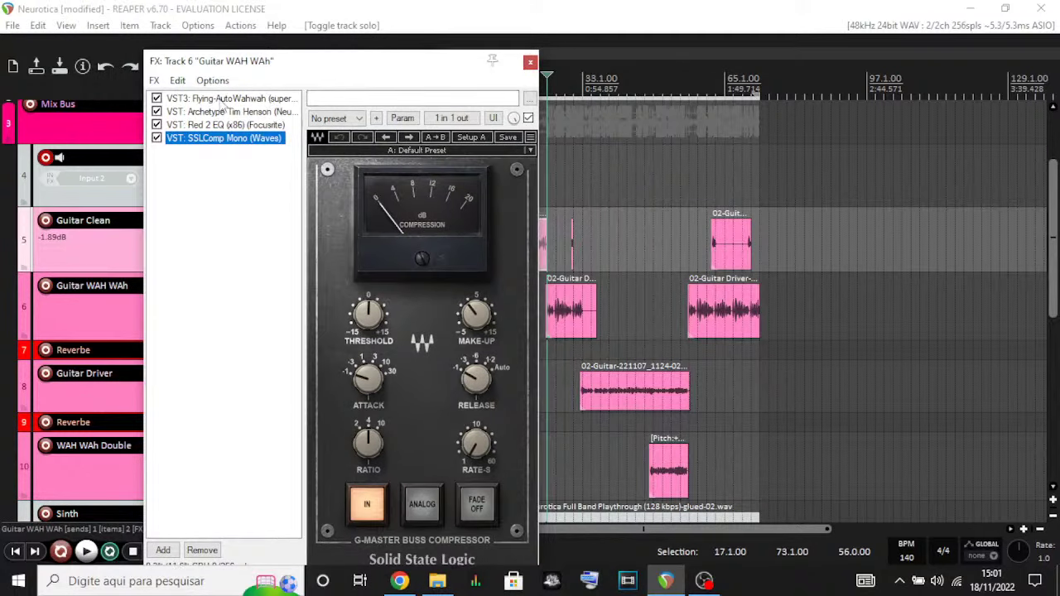
click(223, 100)
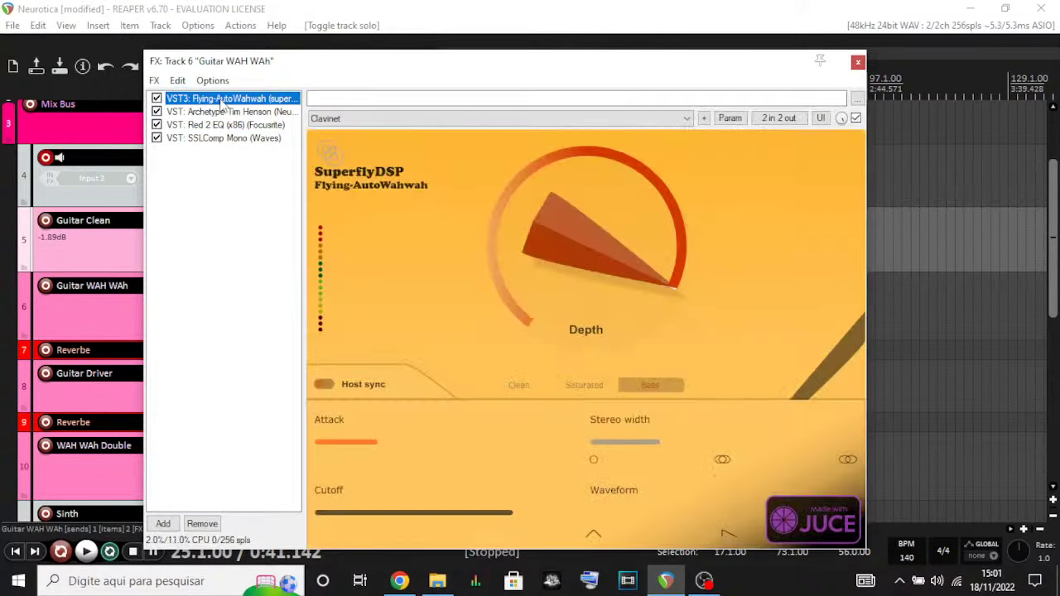
drag(457, 73, 433, 29)
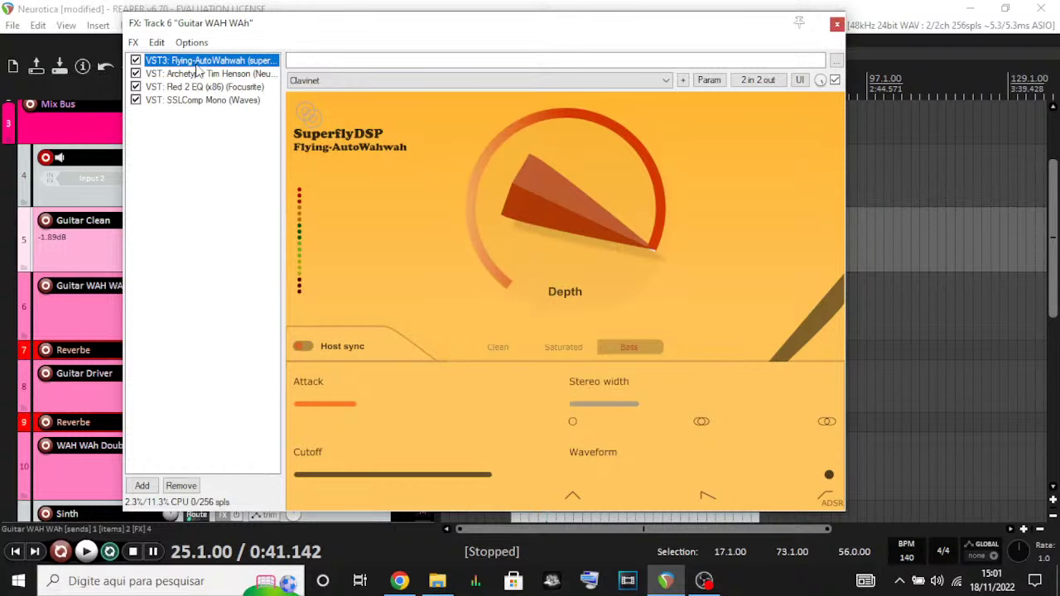
click(836, 24)
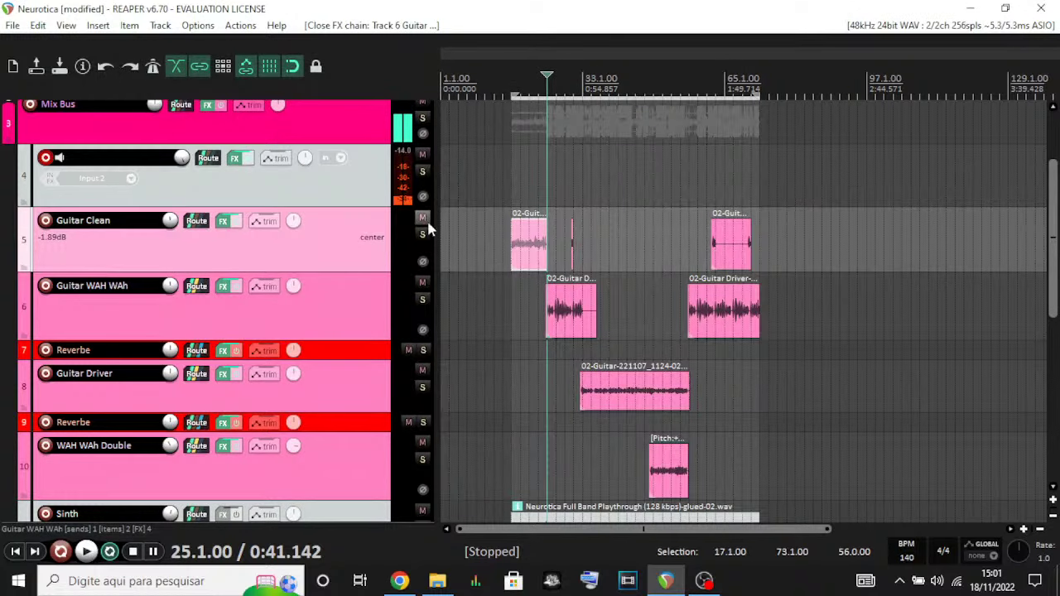
- Play Guitar WAH WAh soloed from bar 25 with track 4 muted and its AutoWahwah window open, removing the solo before stopping playback
click(423, 154)
key(space)
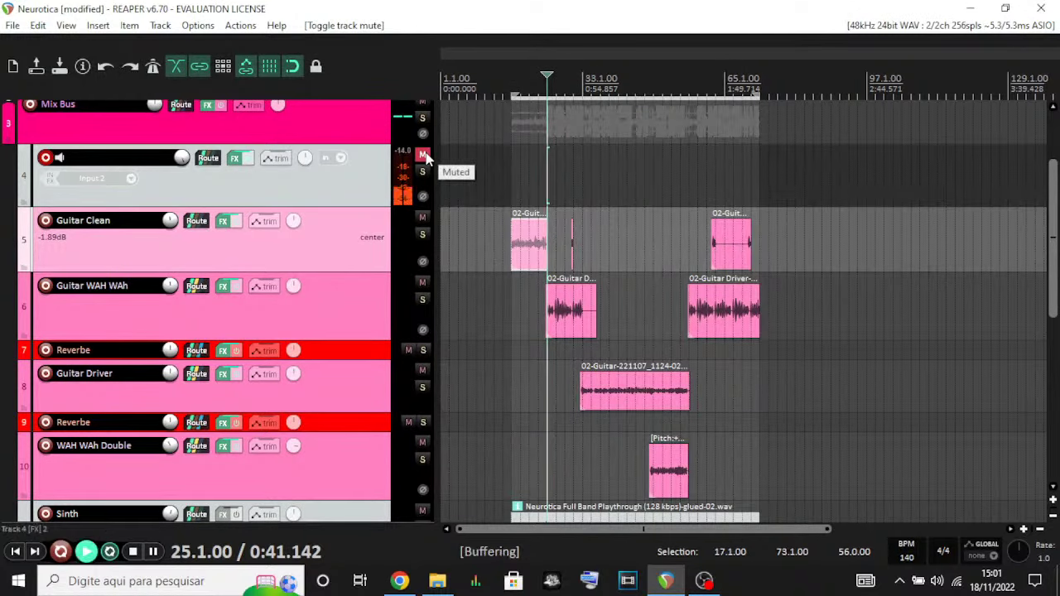
click(422, 299)
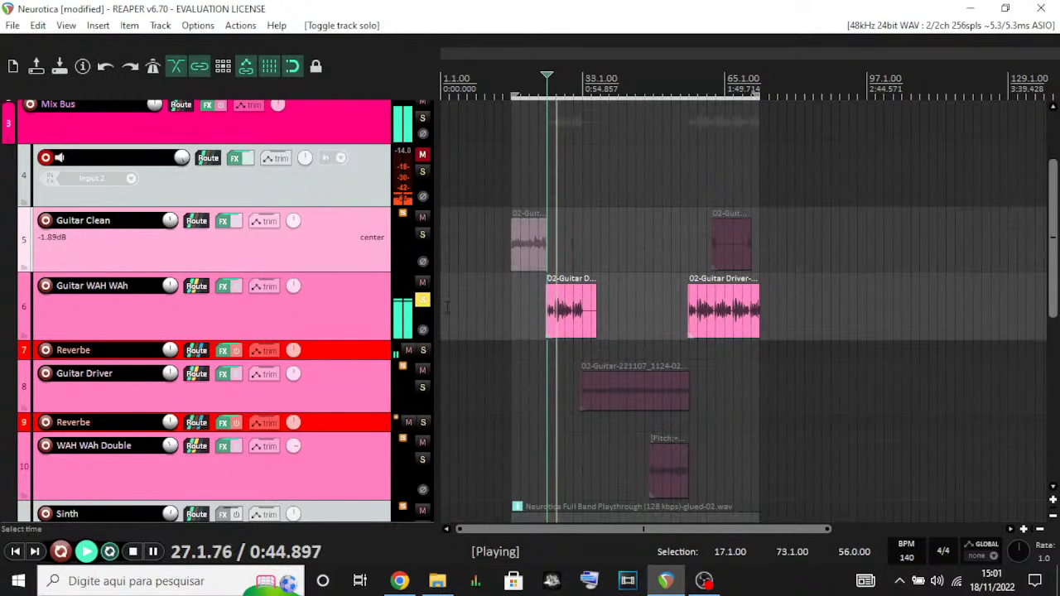
click(223, 285)
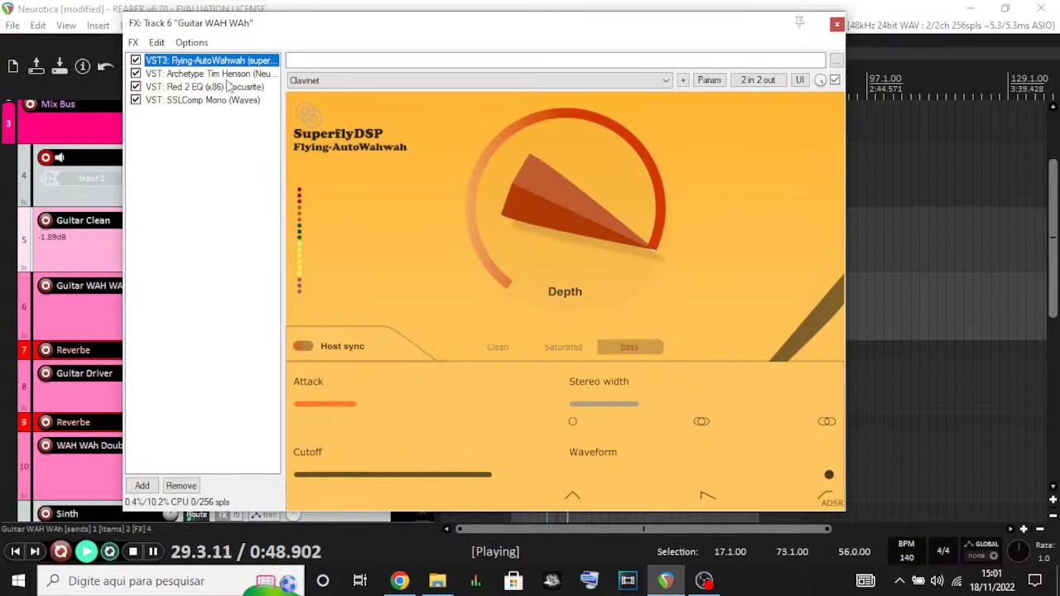
mouse_move(522, 224)
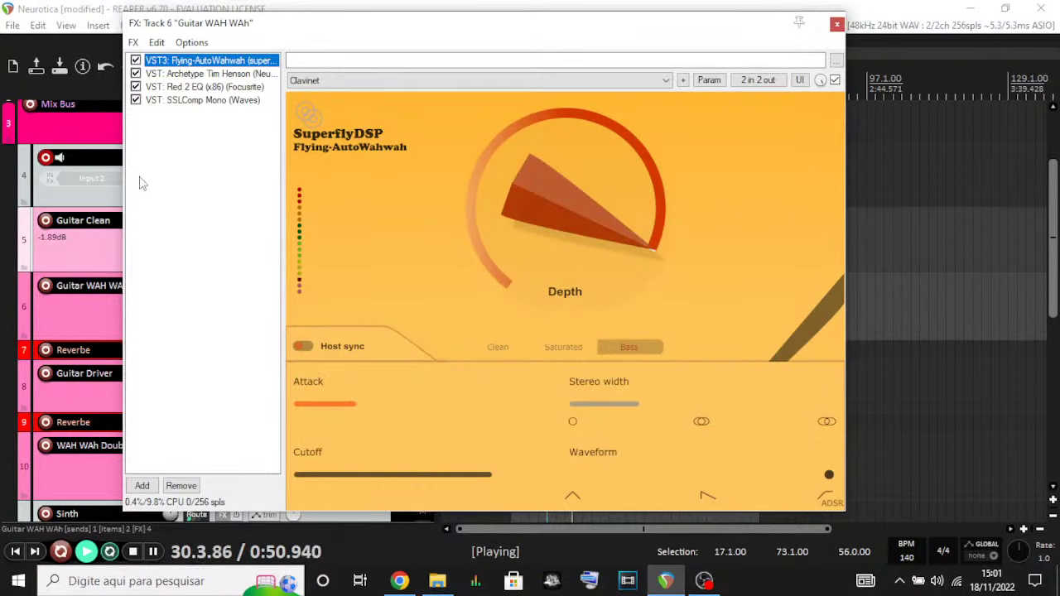
drag(721, 22, 869, 324)
click(458, 246)
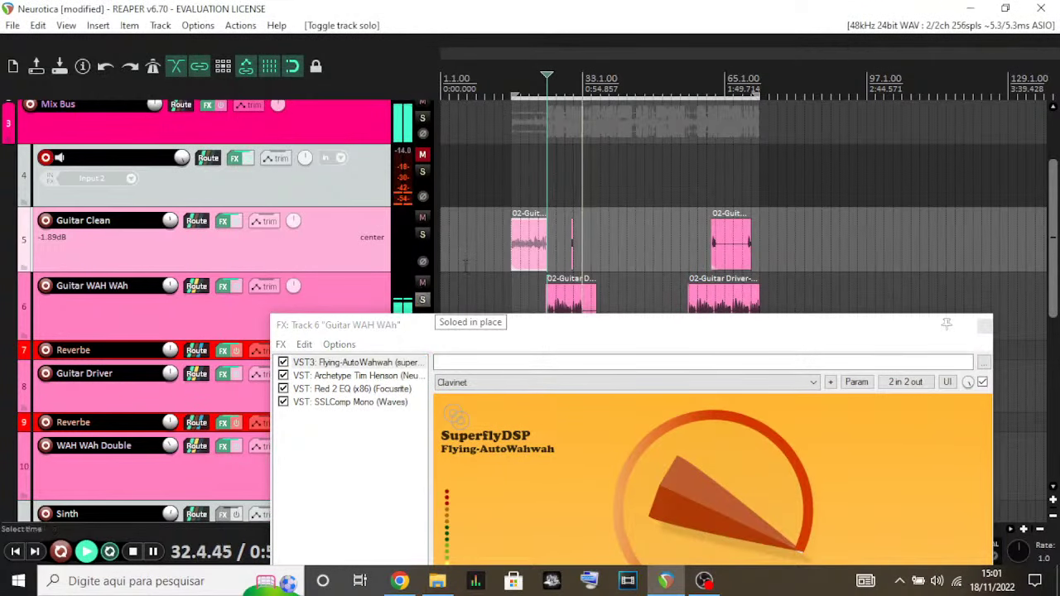
key(space)
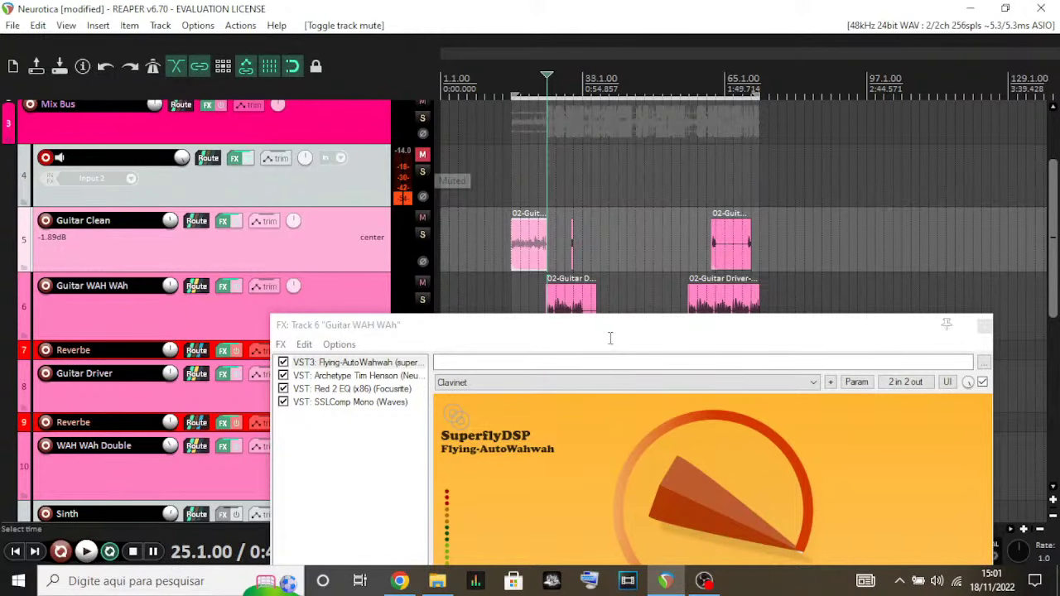
- Examine the Flying-AutoWahwah's depth, attack, stereo width and cutoff settings, and look through its built-in programs, keeping Clavinet selected
drag(610, 338, 517, 86)
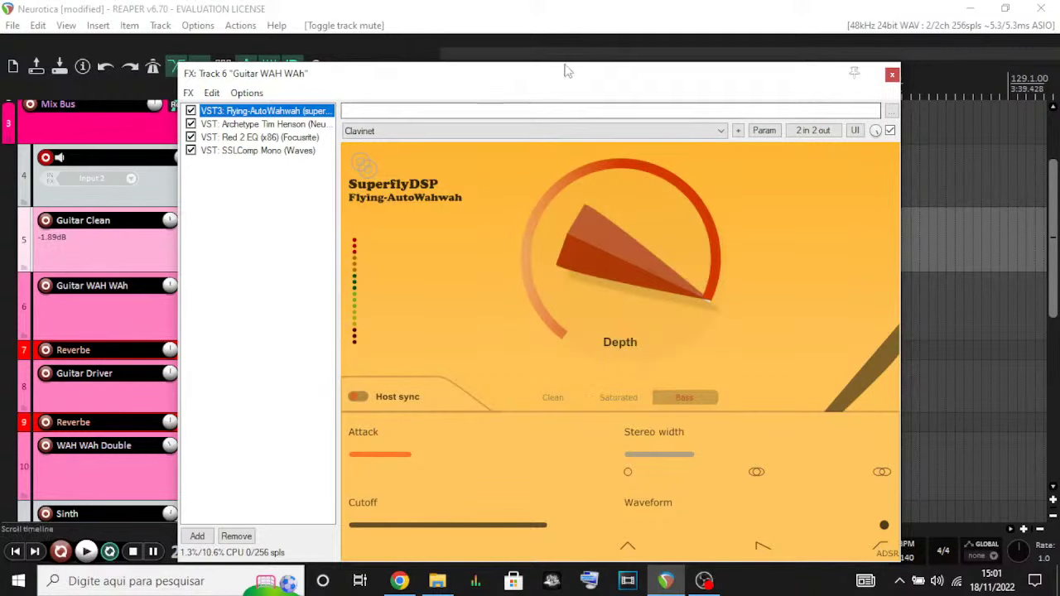
drag(539, 78, 532, 48)
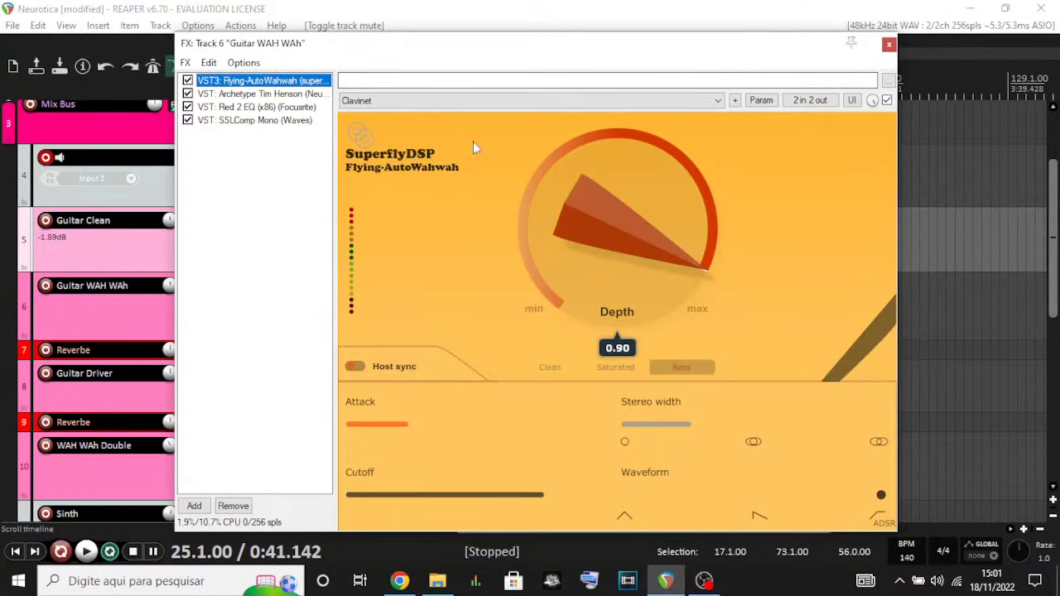
mouse_move(374, 419)
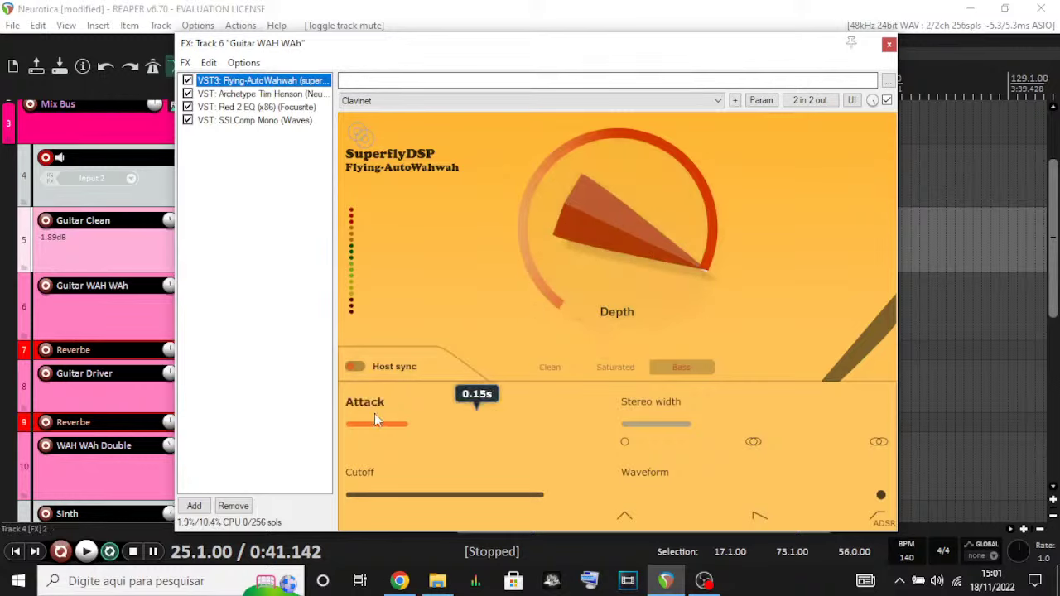
mouse_move(642, 425)
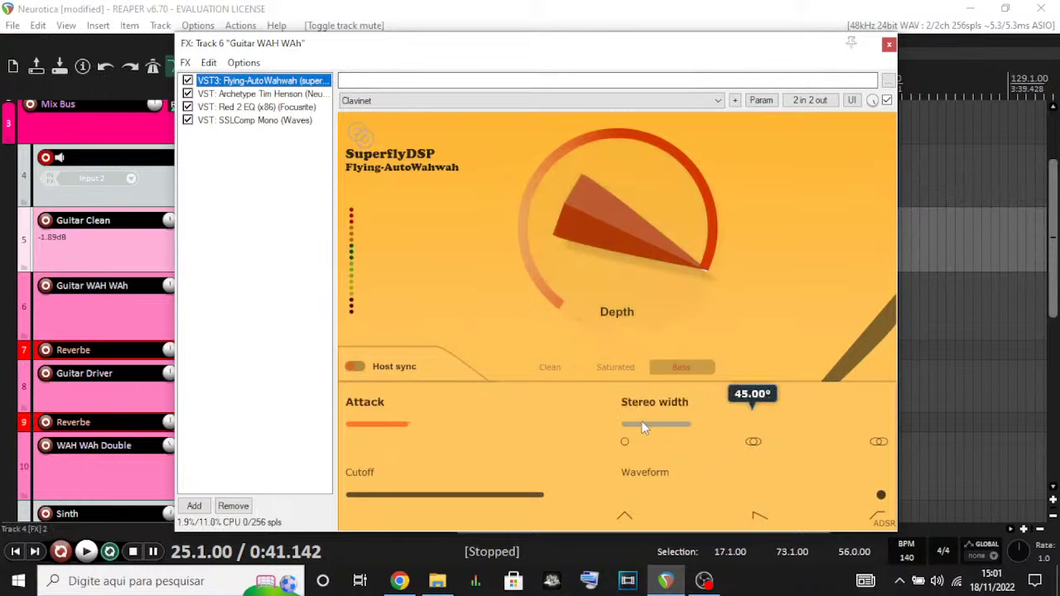
mouse_move(421, 501)
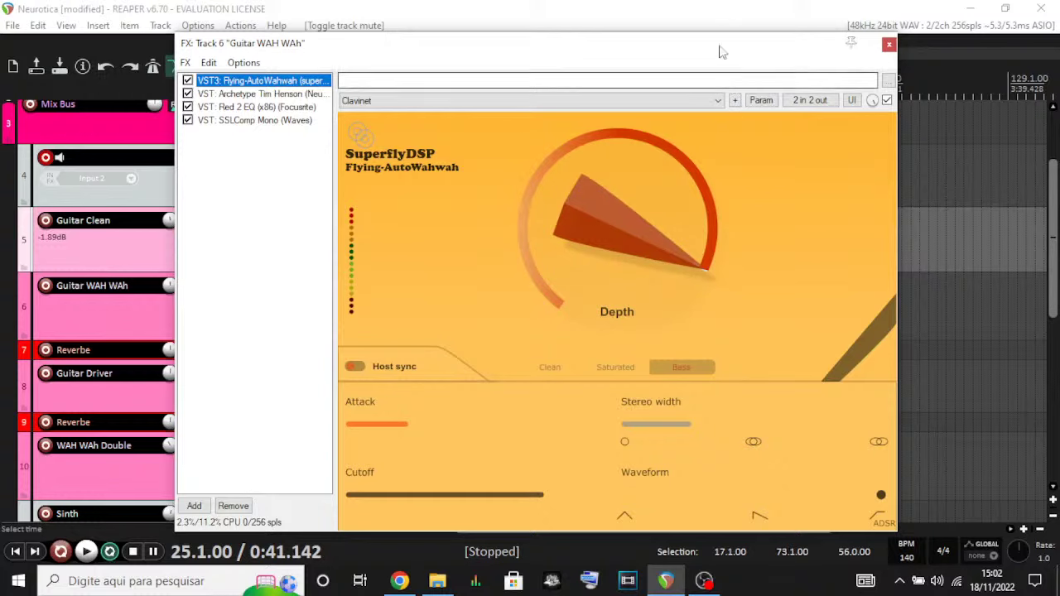
drag(718, 51, 700, 22)
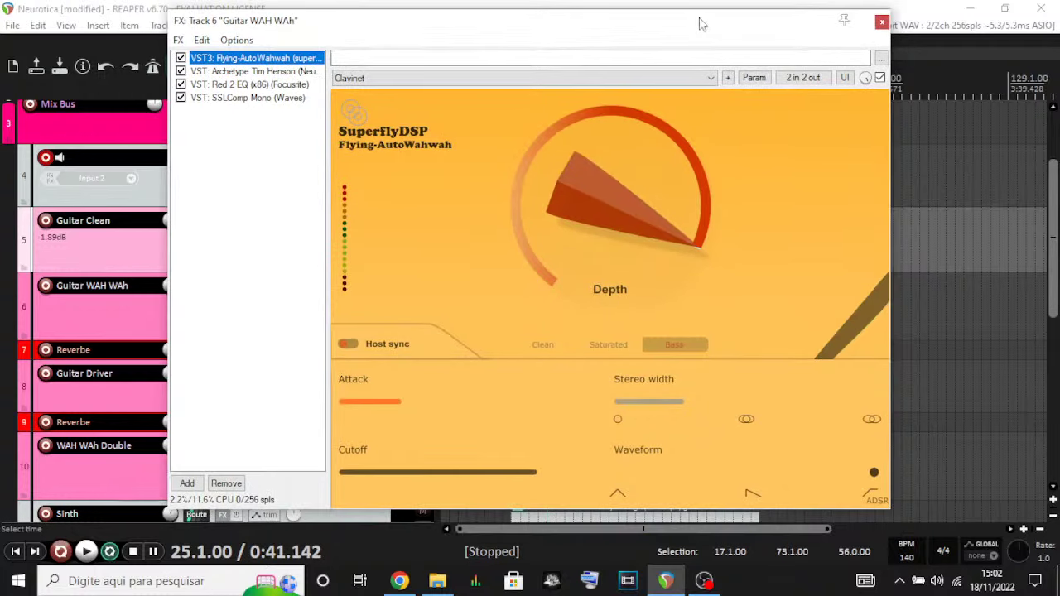
click(365, 83)
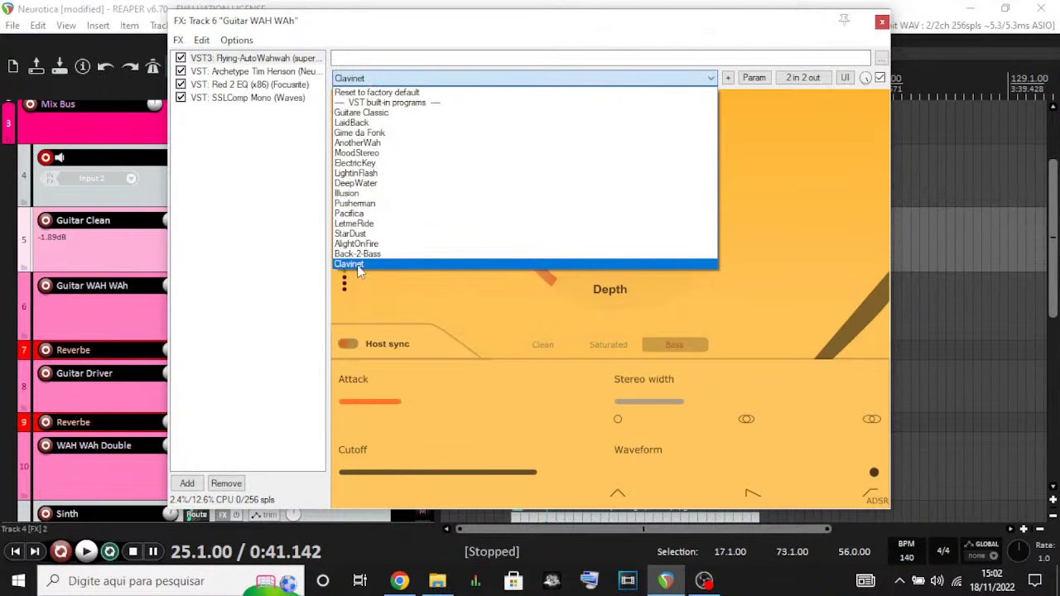
click(262, 228)
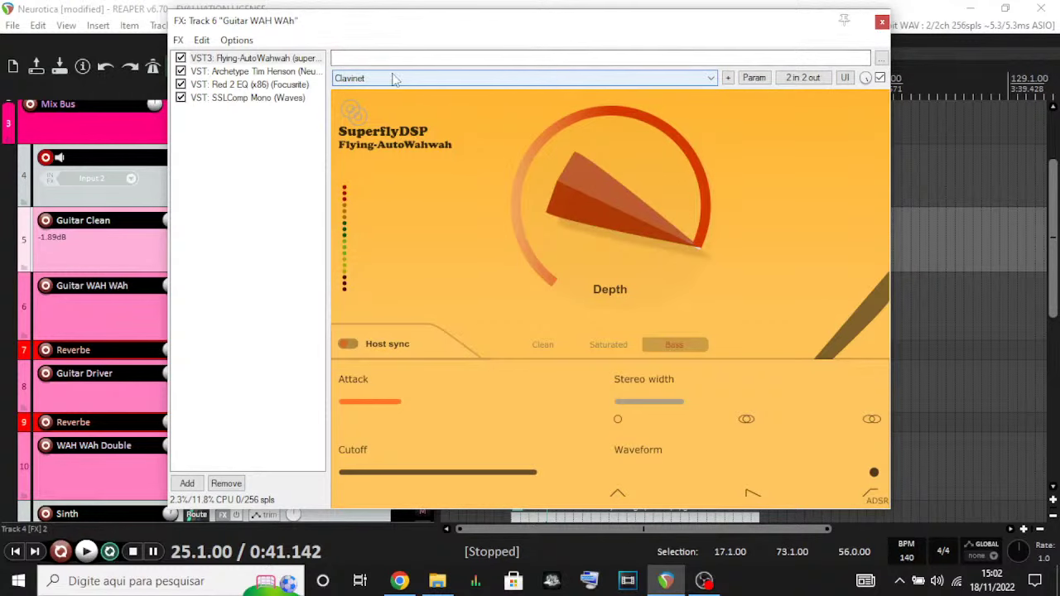
- Examine the boost, compressor and overdrive pedals and the amp head in the Archetype Tim Henson plug-in
click(245, 73)
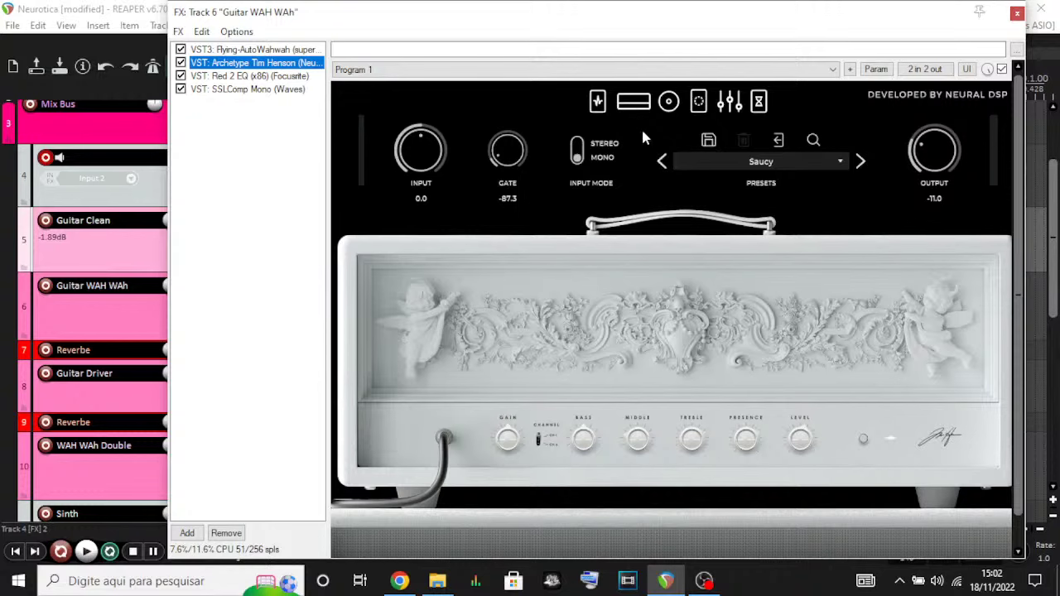
drag(522, 18, 481, 18)
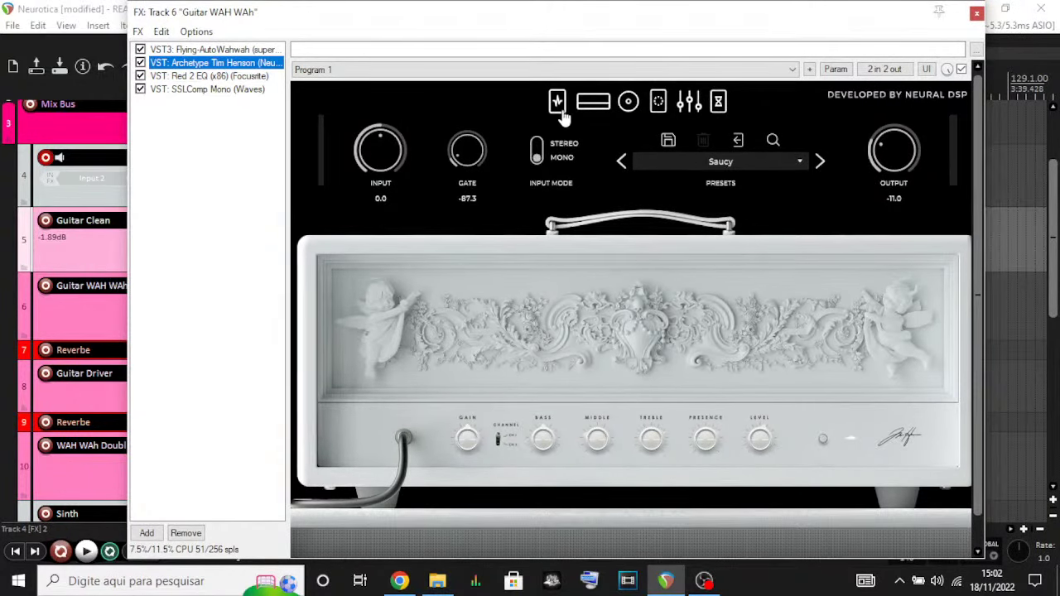
click(590, 108)
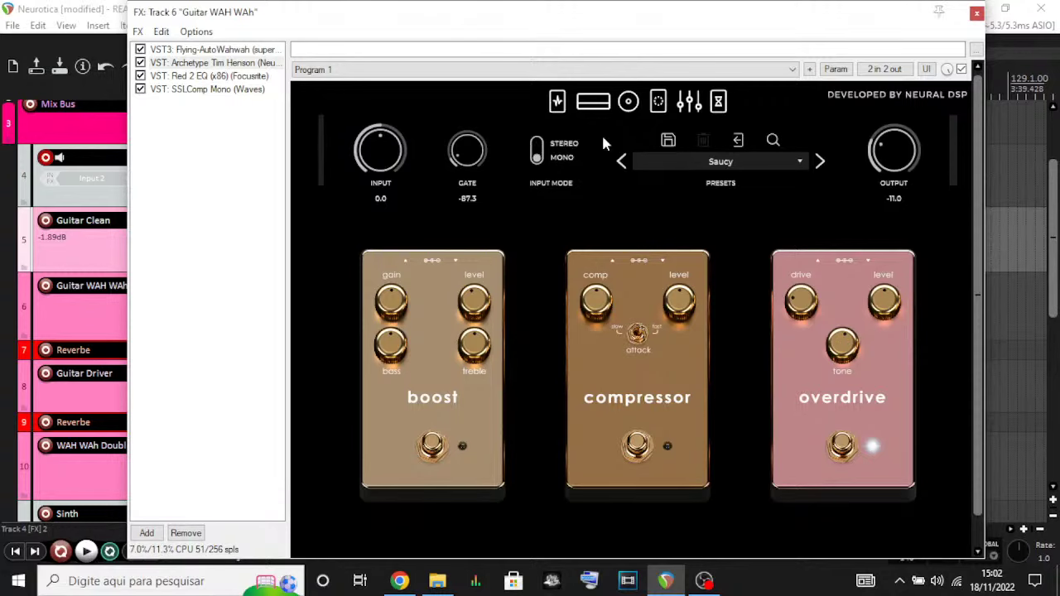
click(593, 101)
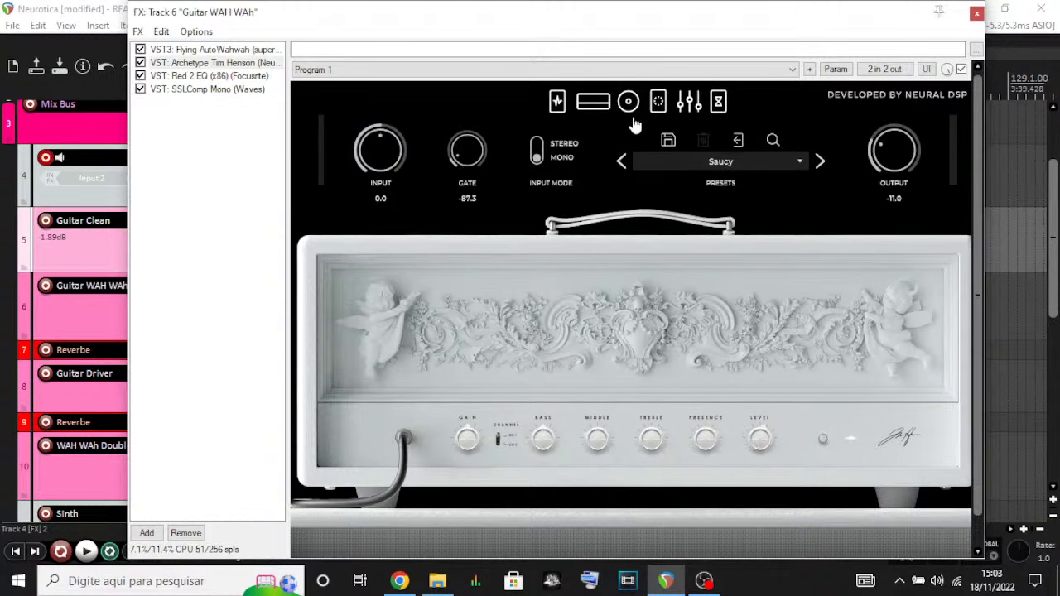
- Examine the Archetype Tim Henson's cabinet, multivoicer and graphic equalizer sections, ending with its chorus, delay and reverb effects
click(657, 101)
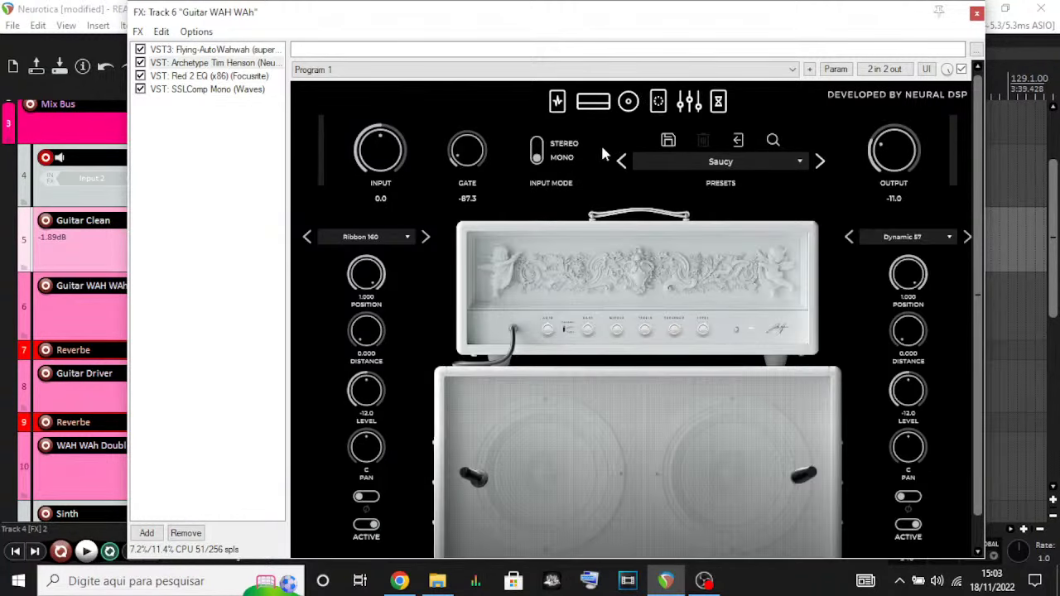
click(659, 104)
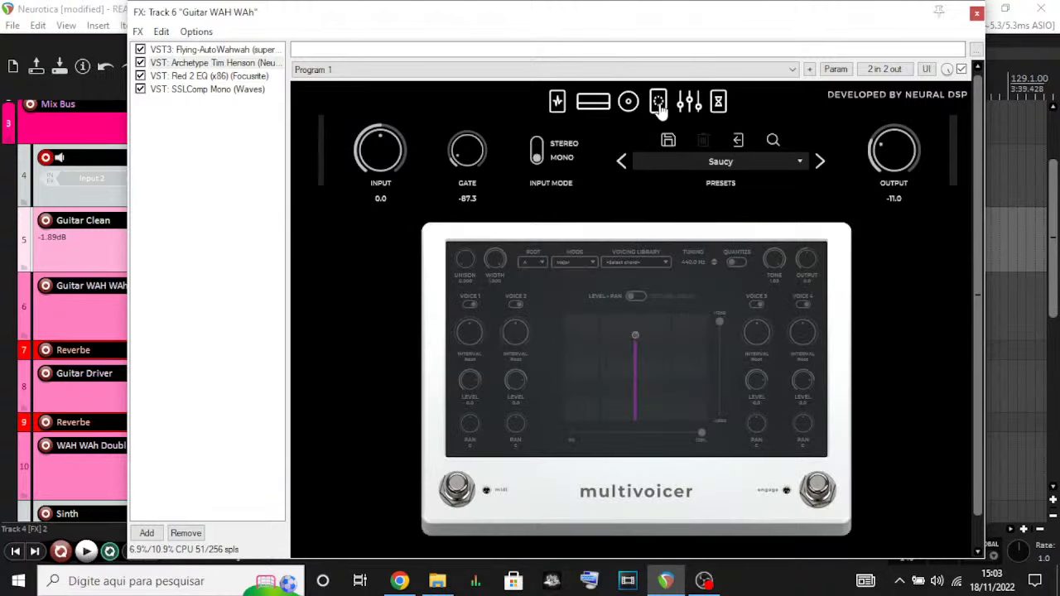
click(690, 103)
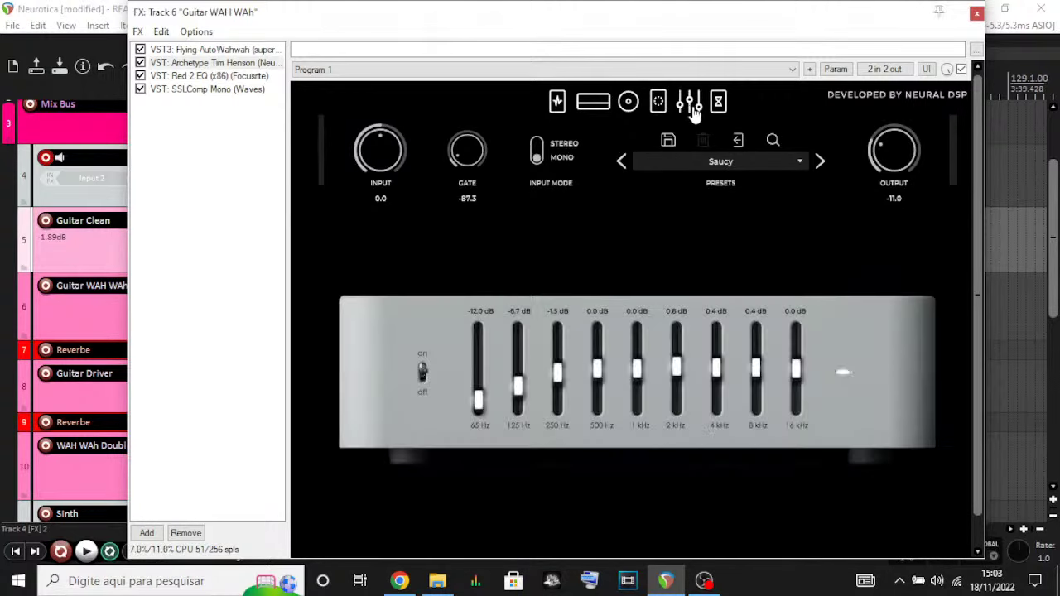
drag(479, 370, 481, 405)
click(719, 106)
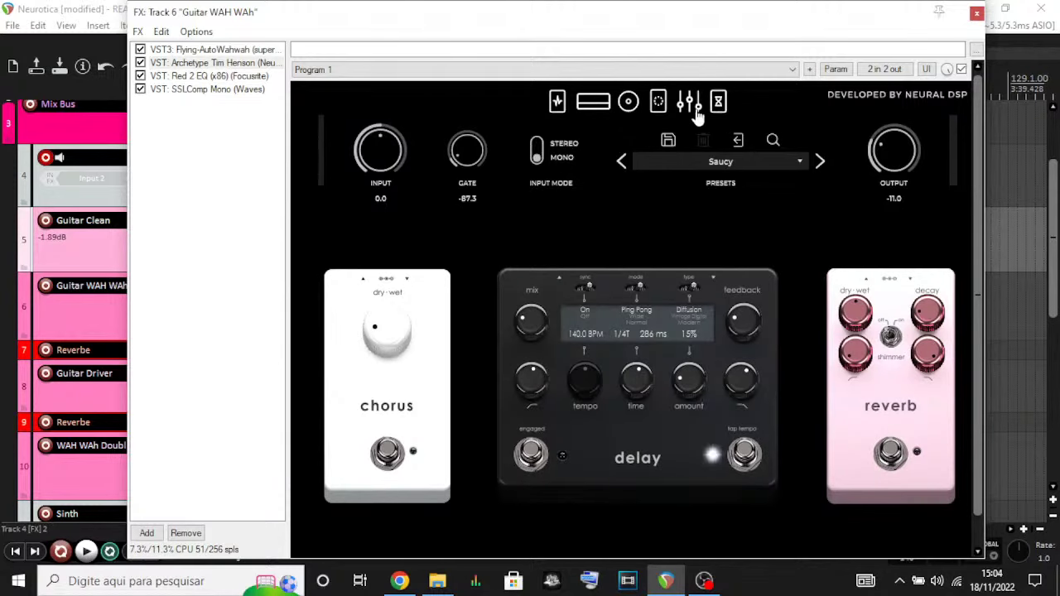
- Examine the Red 2 EQ band and filter settings on Guitar WAH WAh, and close the equalizer window
double_click(184, 77)
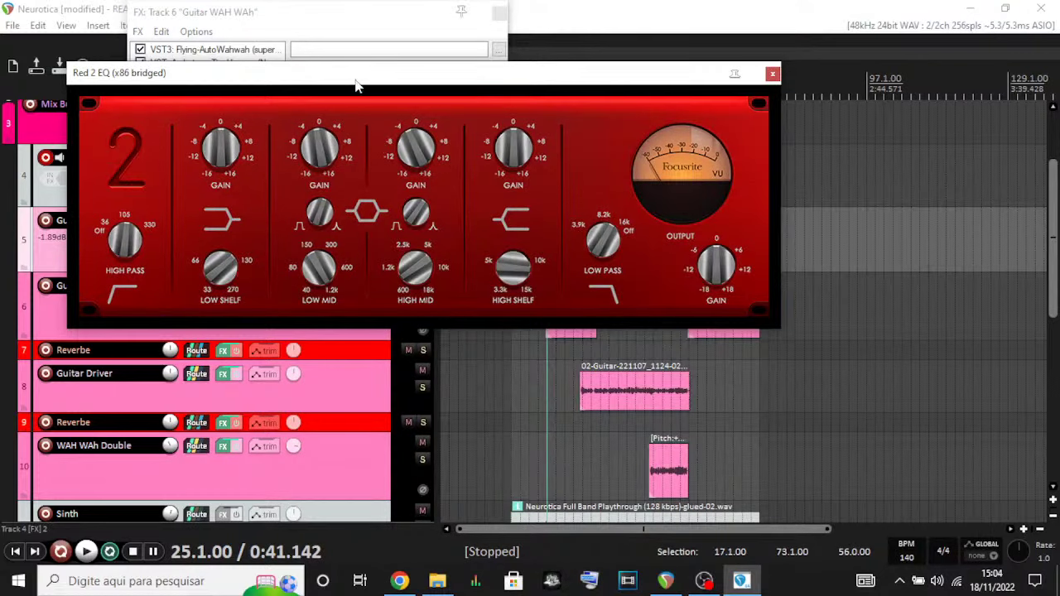
drag(356, 85, 393, 86)
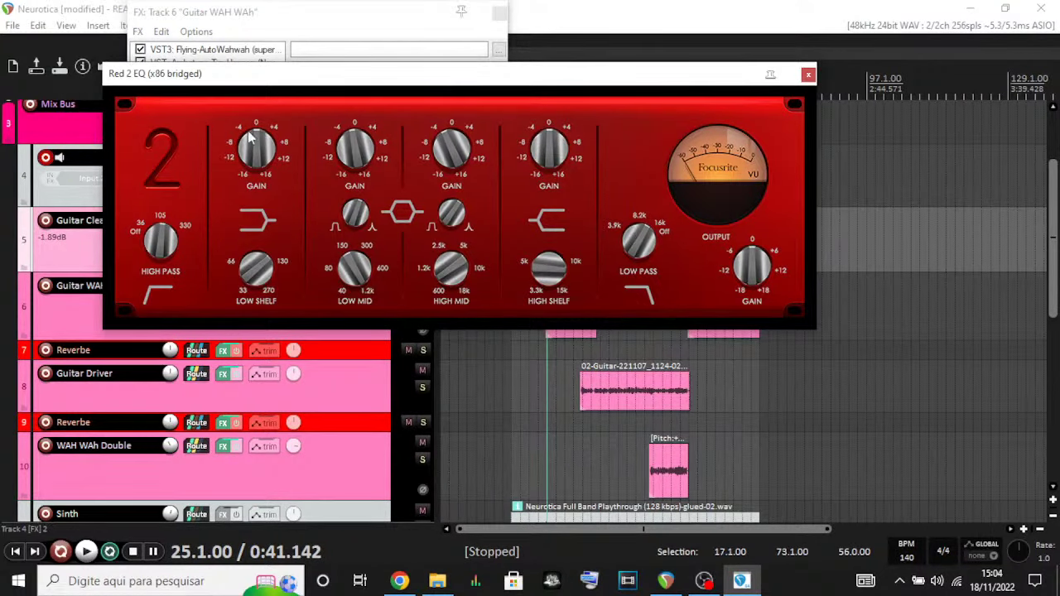
drag(331, 81, 348, 124)
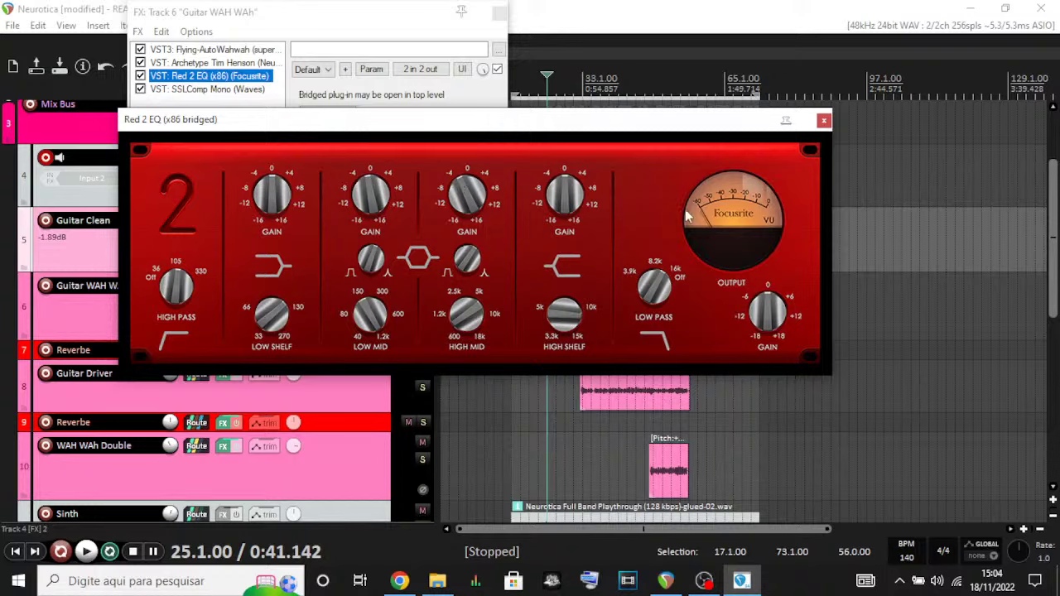
click(822, 122)
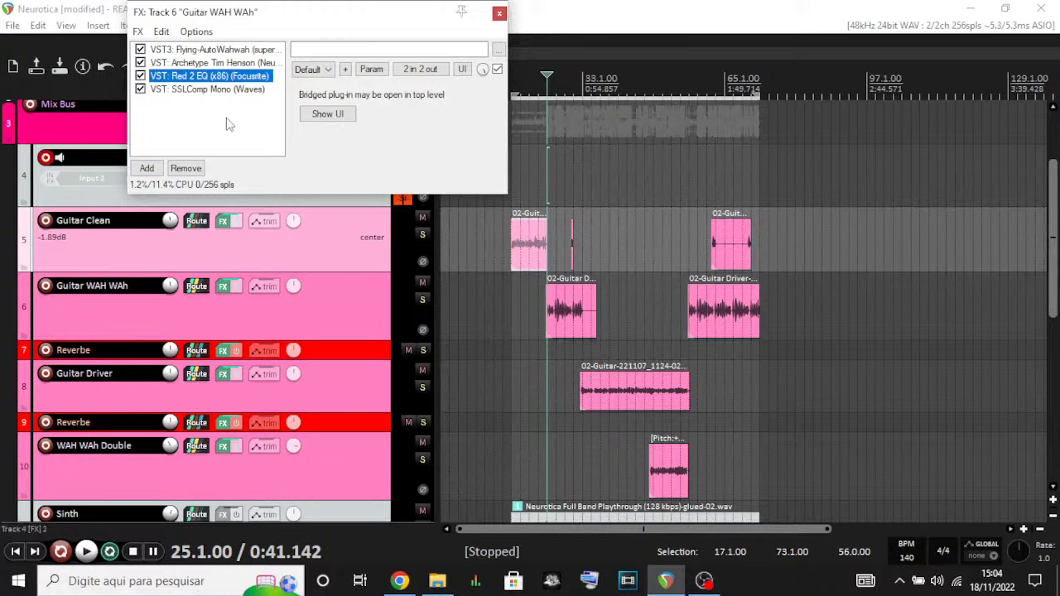
- Examine the SSLComp Mono compressor's settings, and reposition the effects window so the tracks' solo controls stay accessible
click(210, 89)
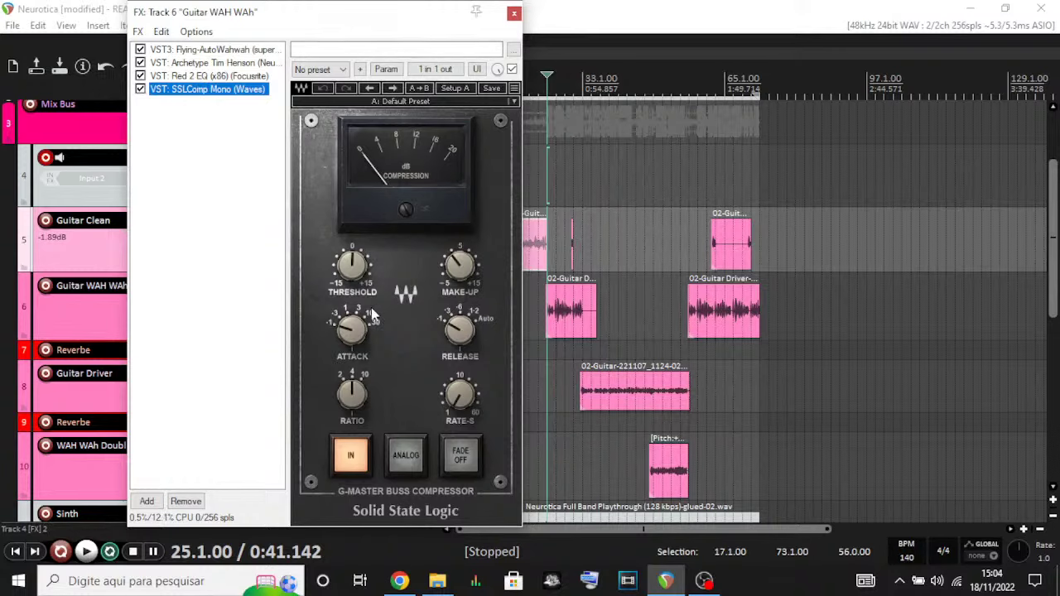
mouse_move(345, 331)
drag(348, 16, 275, 81)
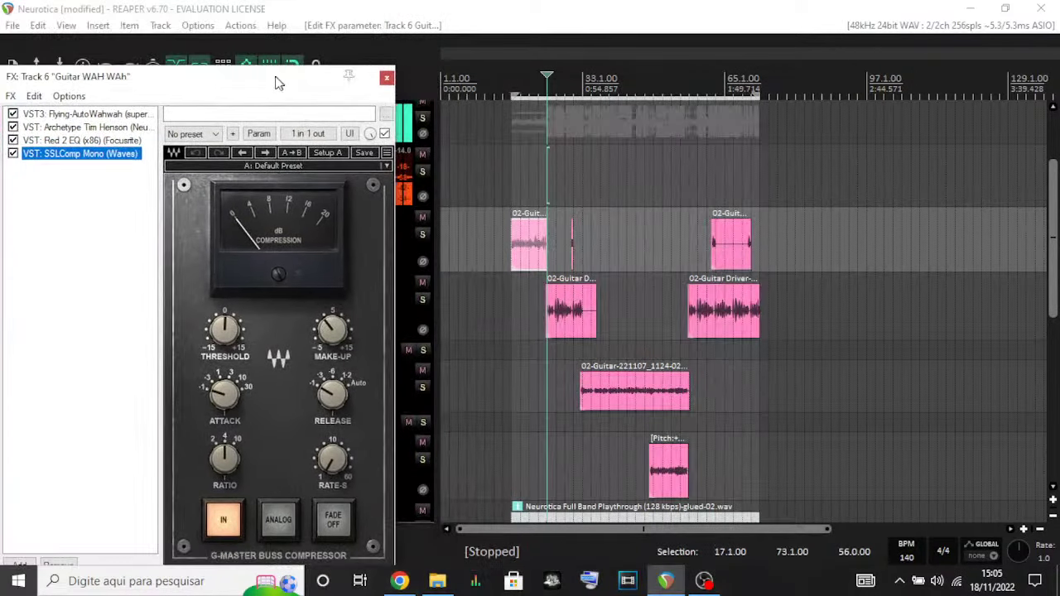
- Audition the Guitar WAH WAh track in solo, briefly together with the unnamed input track, clear the solos and close its effects window
click(422, 301)
key(space)
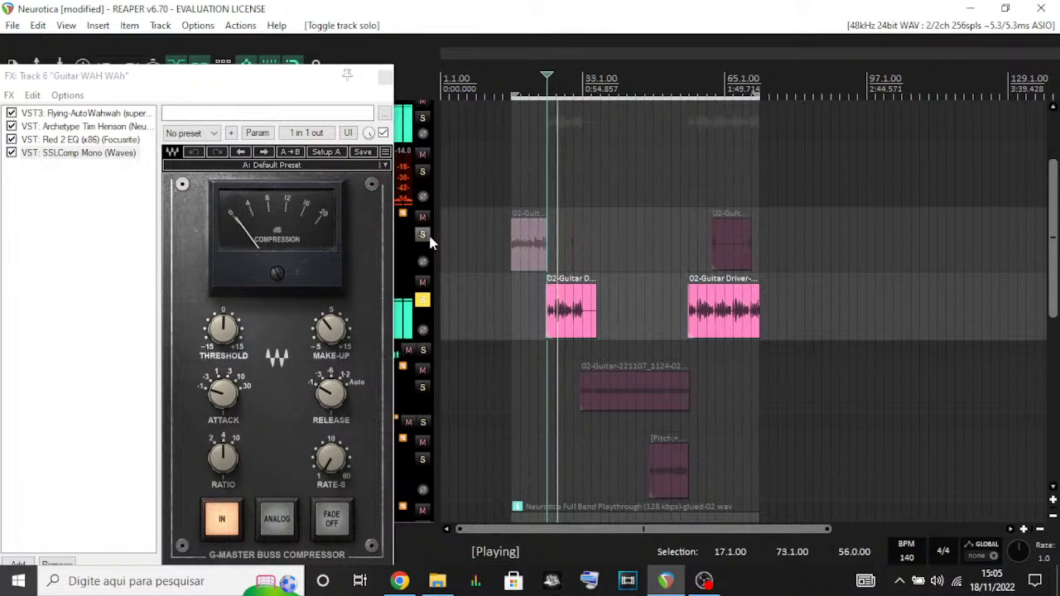
click(422, 173)
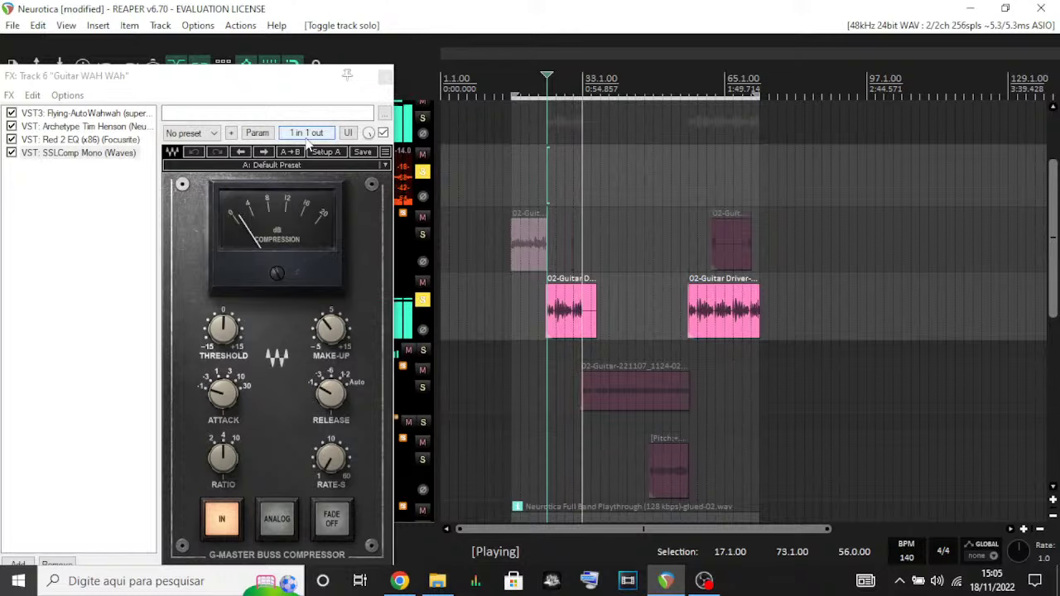
click(422, 171)
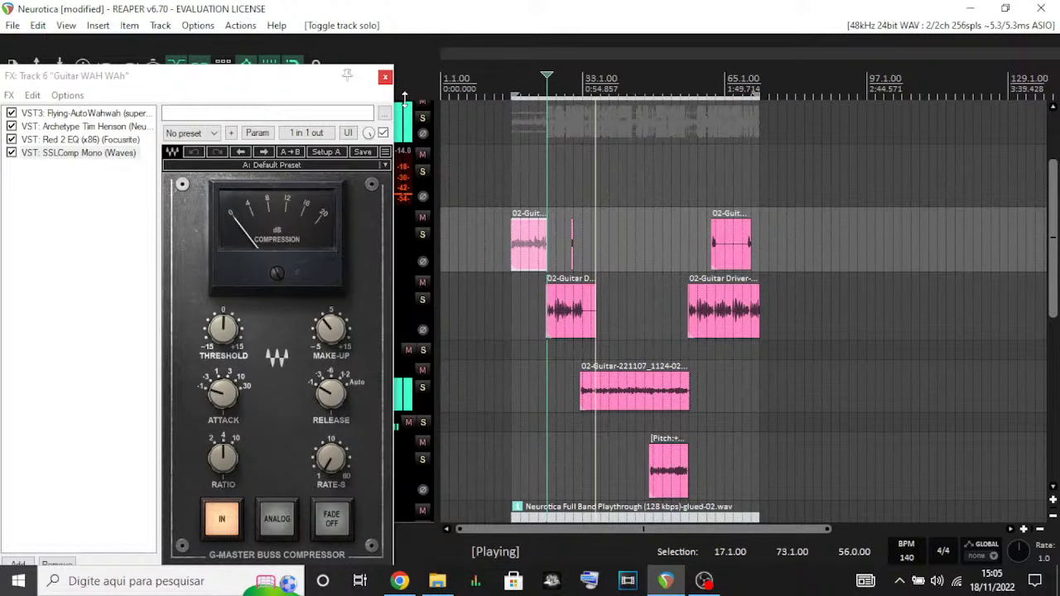
click(385, 77)
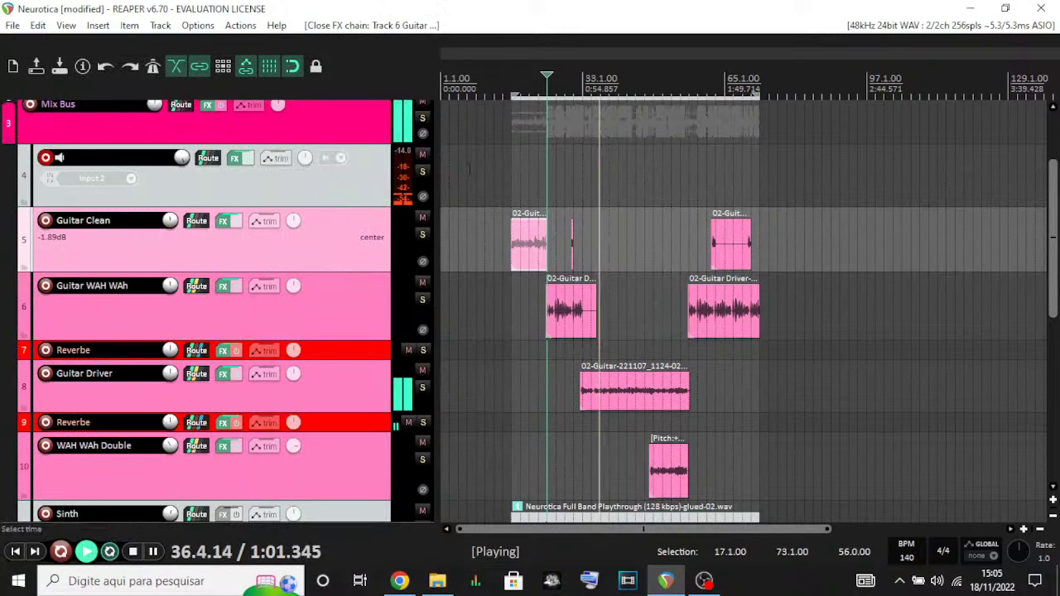
- Mute the unnamed Input 2 track while the full mix plays, and stop playback
click(422, 156)
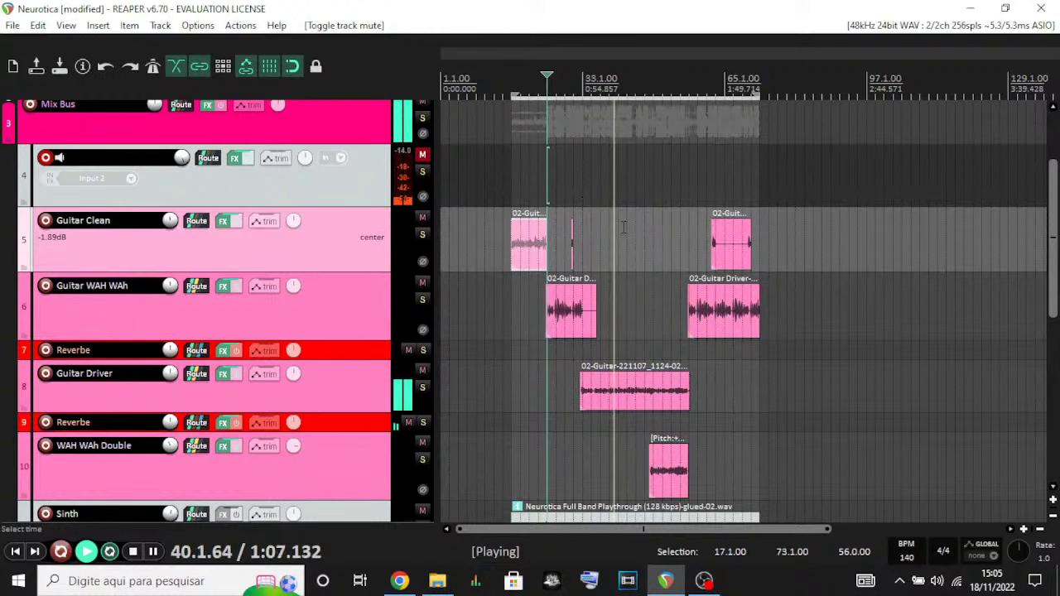
scroll(745, 300, up, 2)
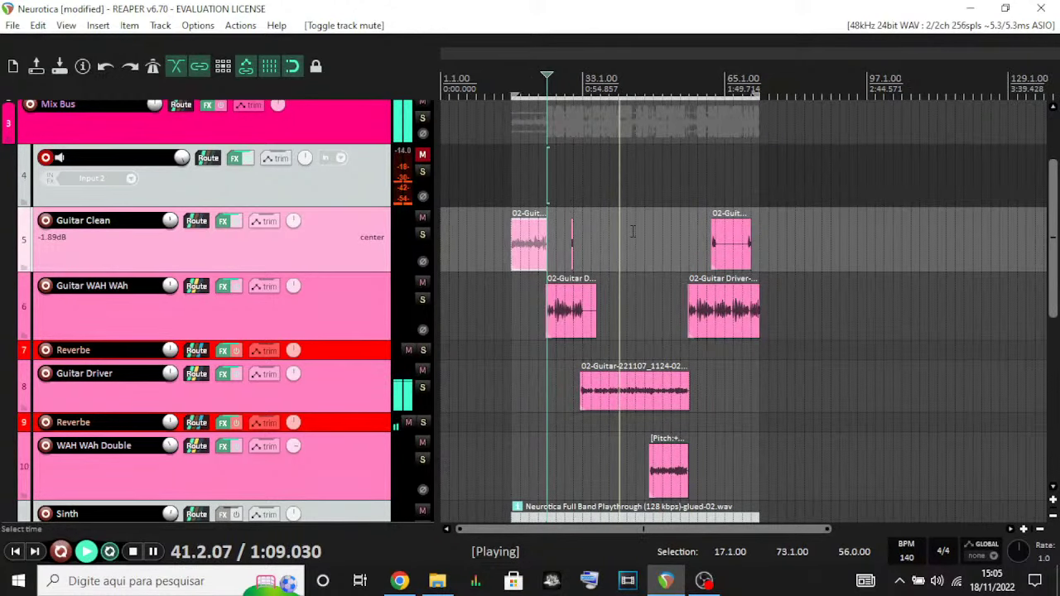
scroll(348, 190, down, 3)
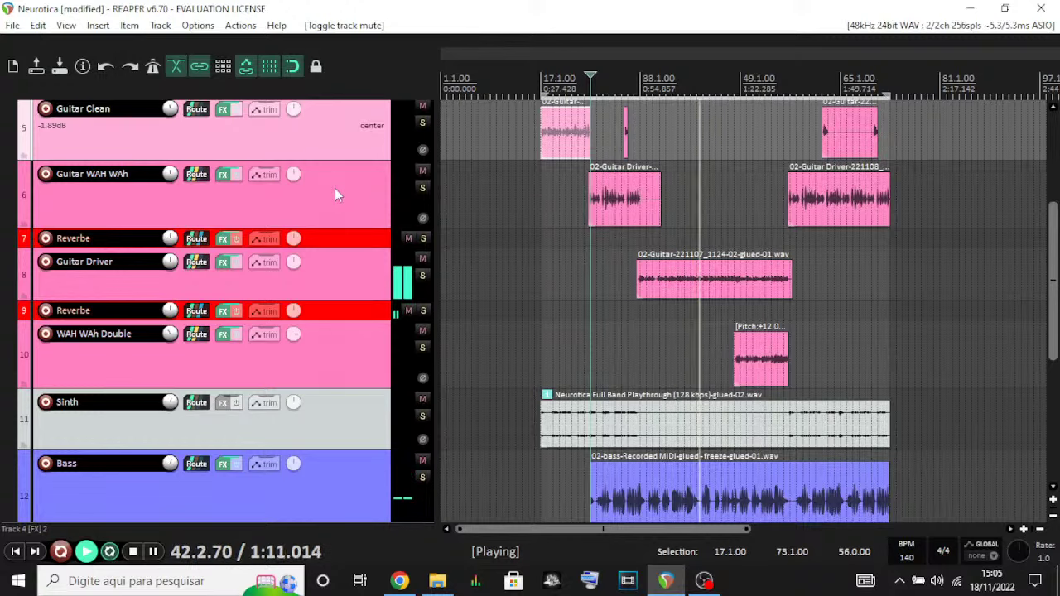
scroll(605, 230, up, 2)
scroll(568, 195, down, 4)
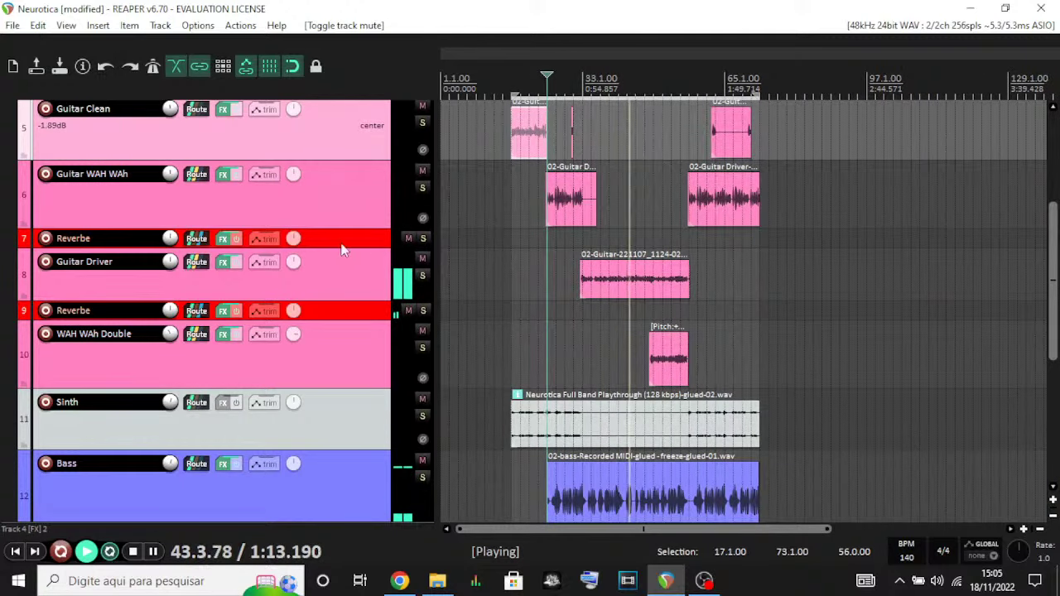
scroll(521, 287, up, 2)
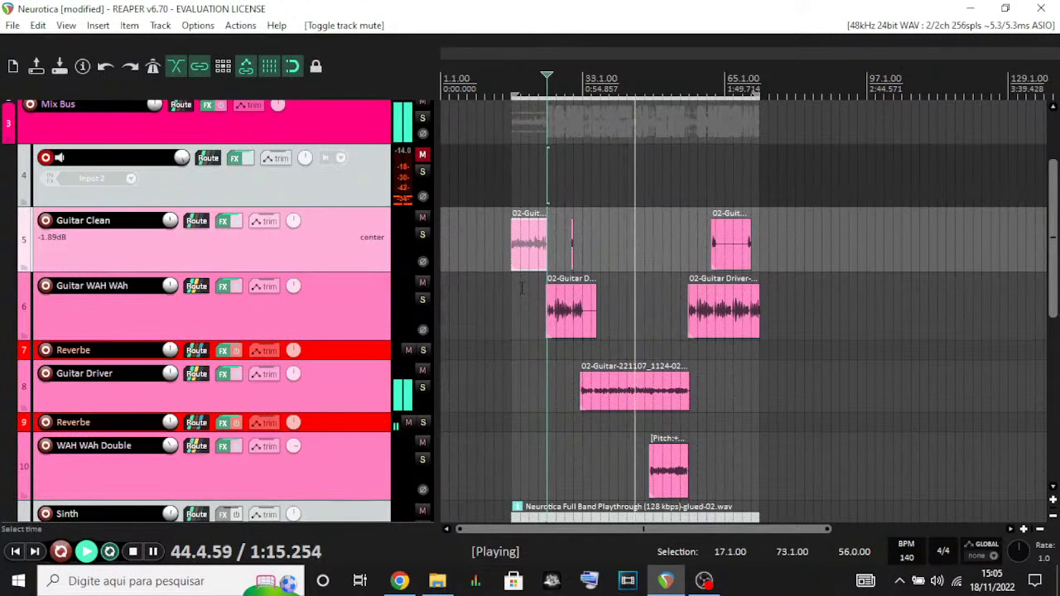
key(space)
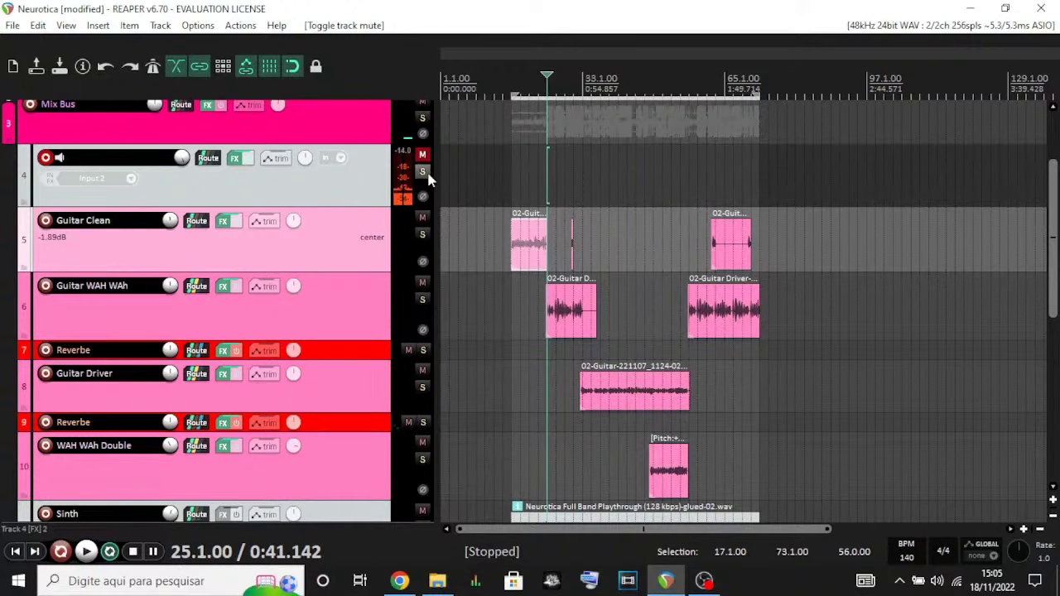
- Select and solo the Guitar Driver track, and play it from bar 33
scroll(315, 237, down, 1)
scroll(315, 238, down, 2)
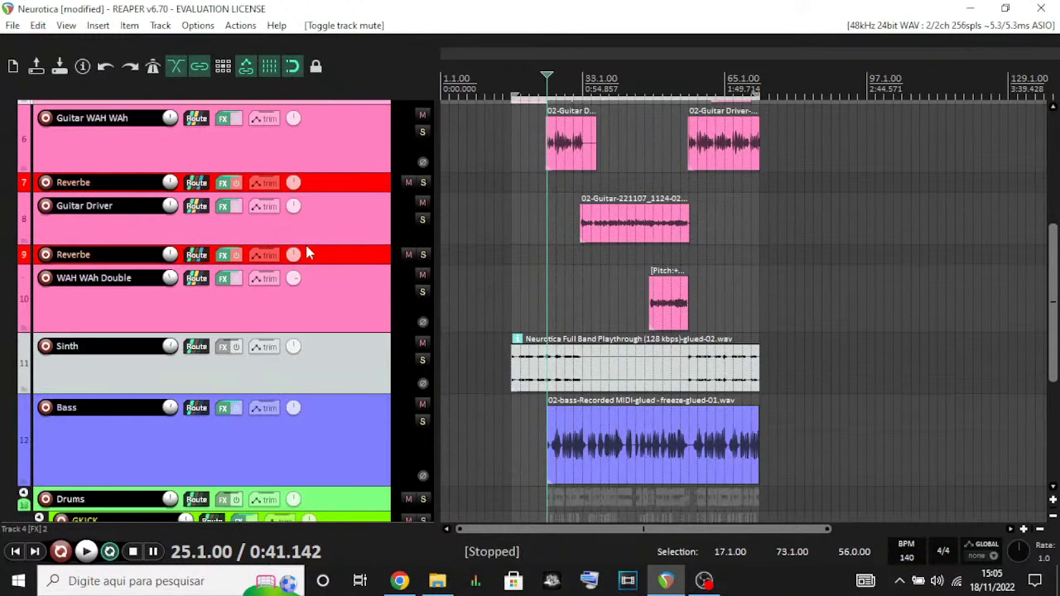
scroll(306, 252, up, 1)
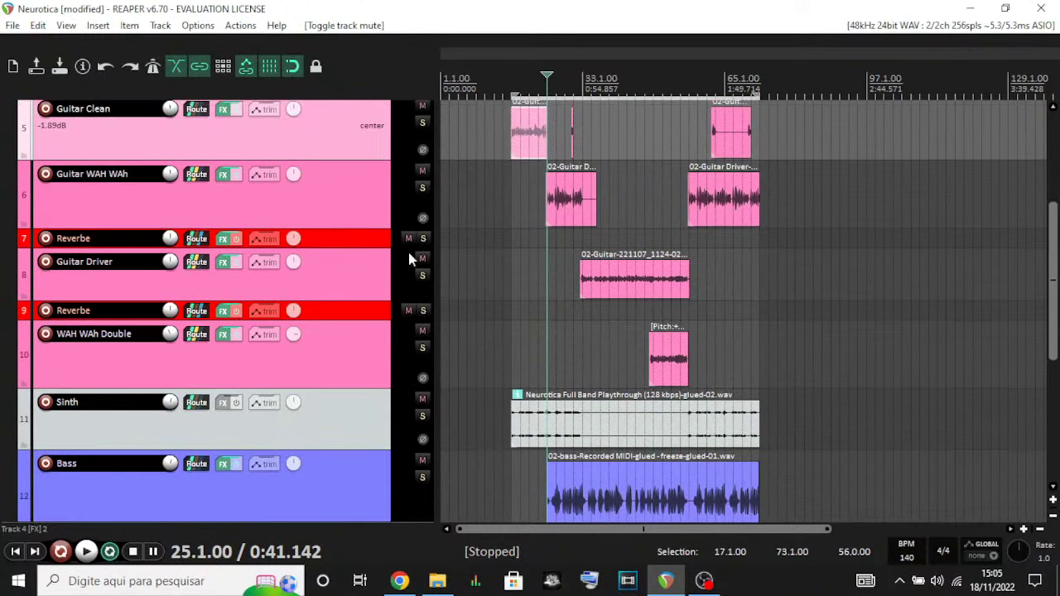
click(349, 265)
click(585, 83)
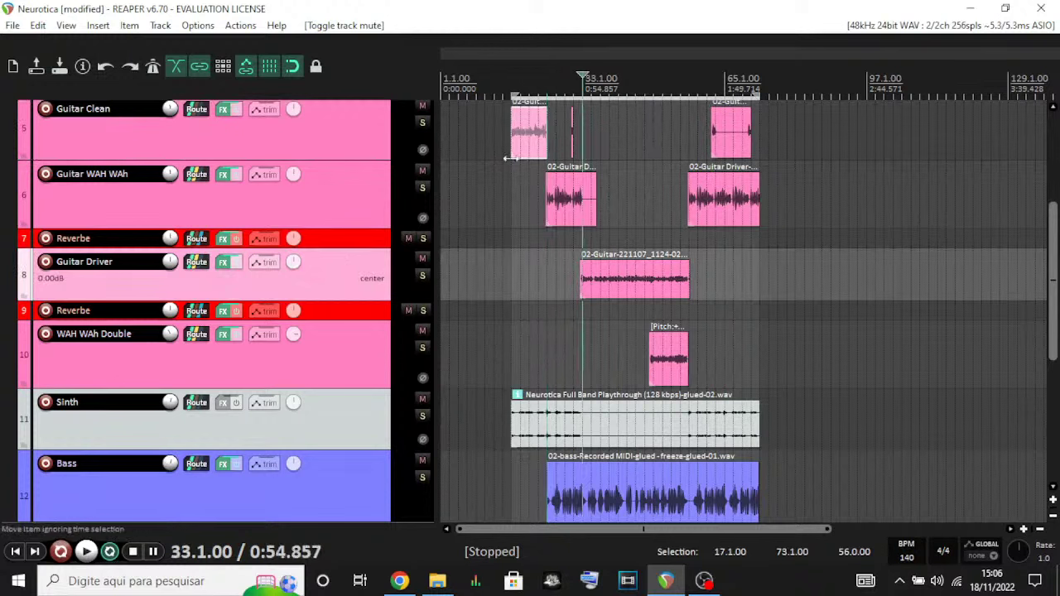
click(423, 278)
key(space)
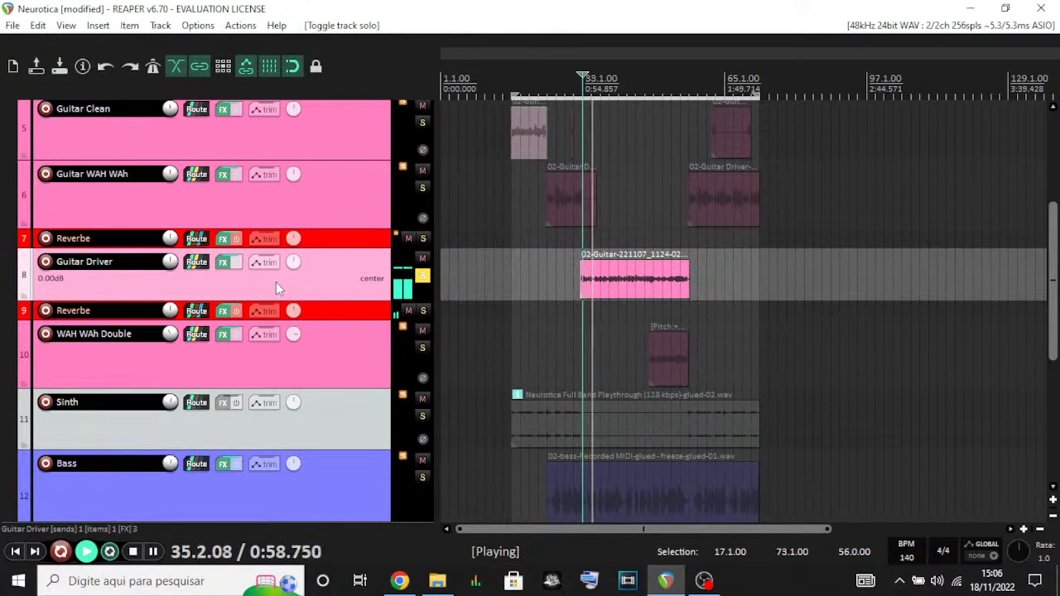
- Open the Guitar Driver track's effects chain, dismiss the Red 2 EQ window, and stop playback with the cursor at bar 31
scroll(275, 281, up, 1)
scroll(275, 281, up, 3)
scroll(274, 274, down, 2)
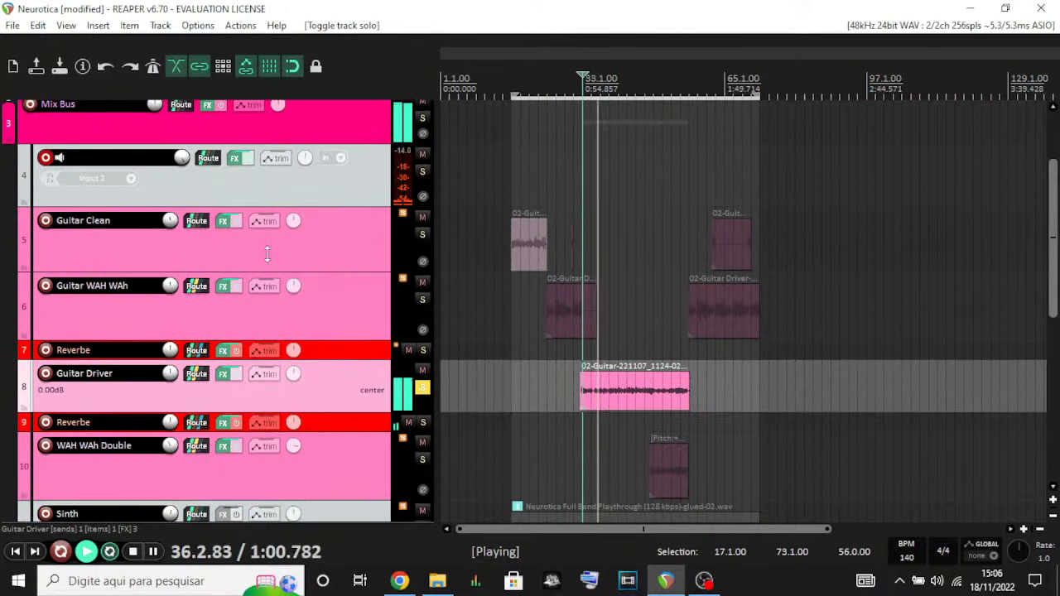
scroll(248, 265, down, 2)
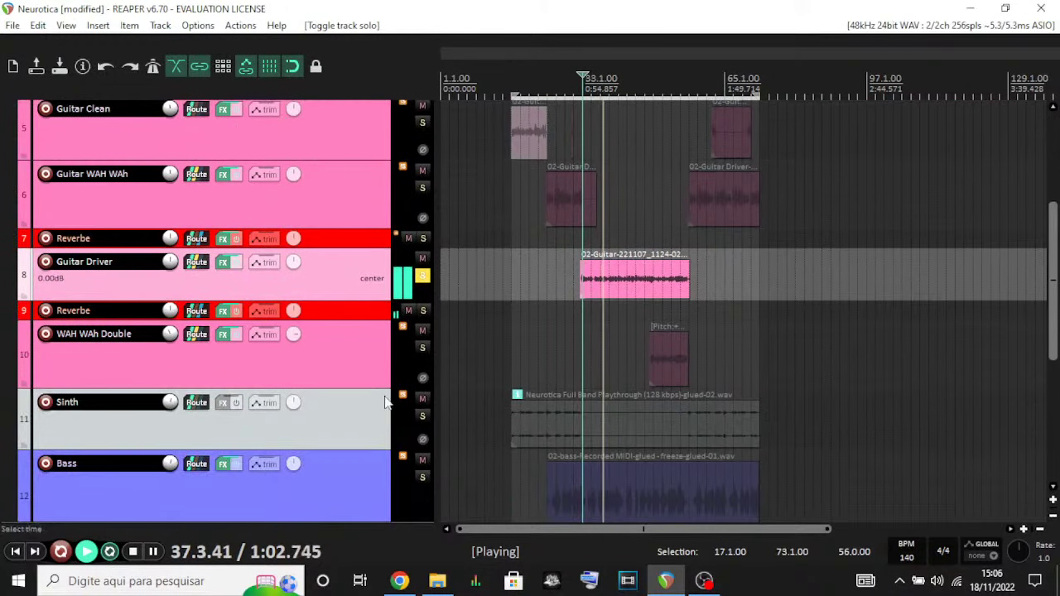
click(223, 262)
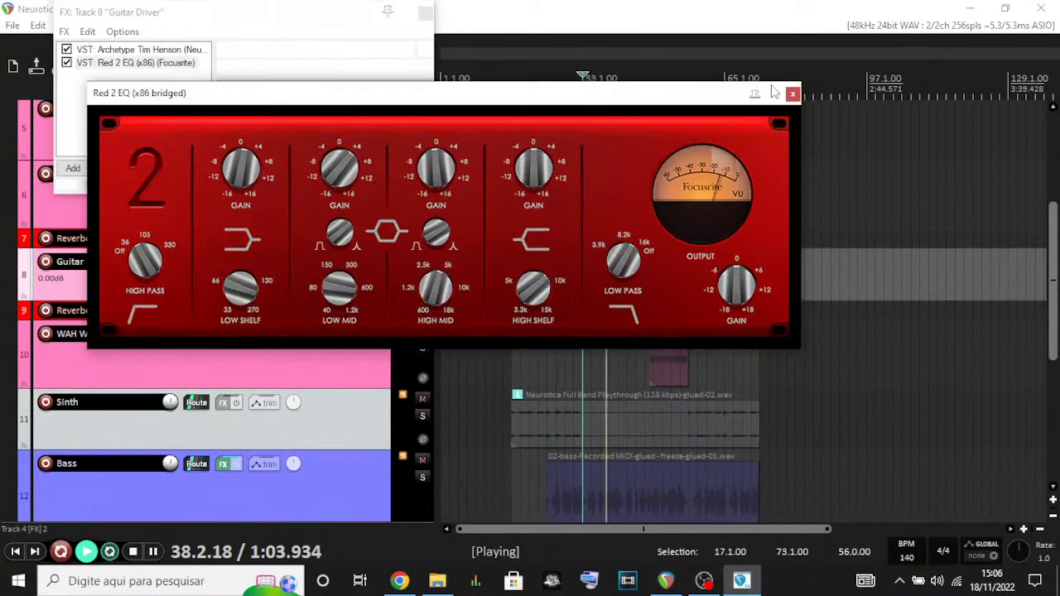
click(792, 94)
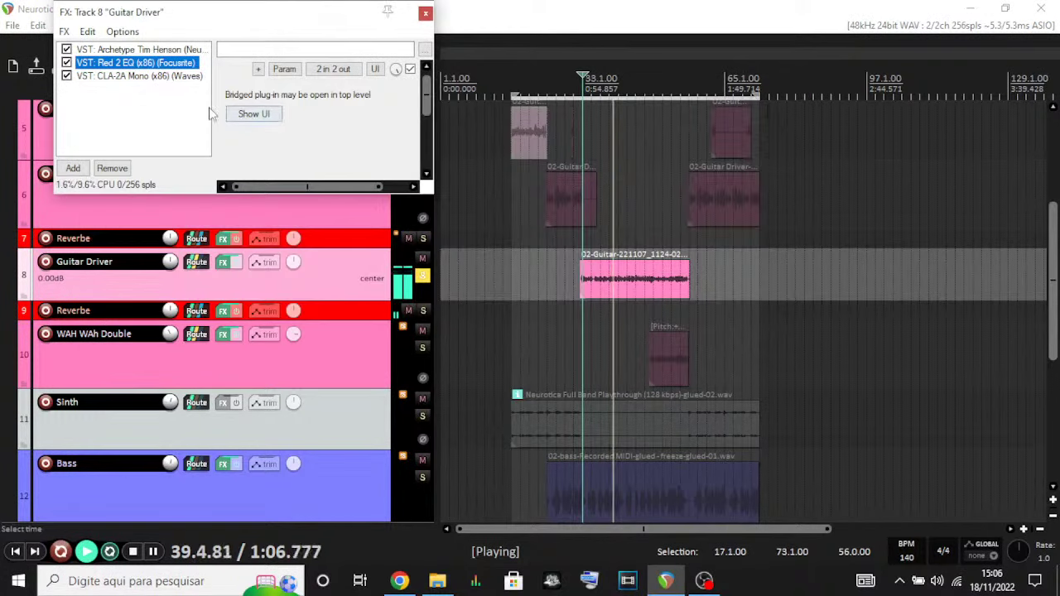
click(577, 258)
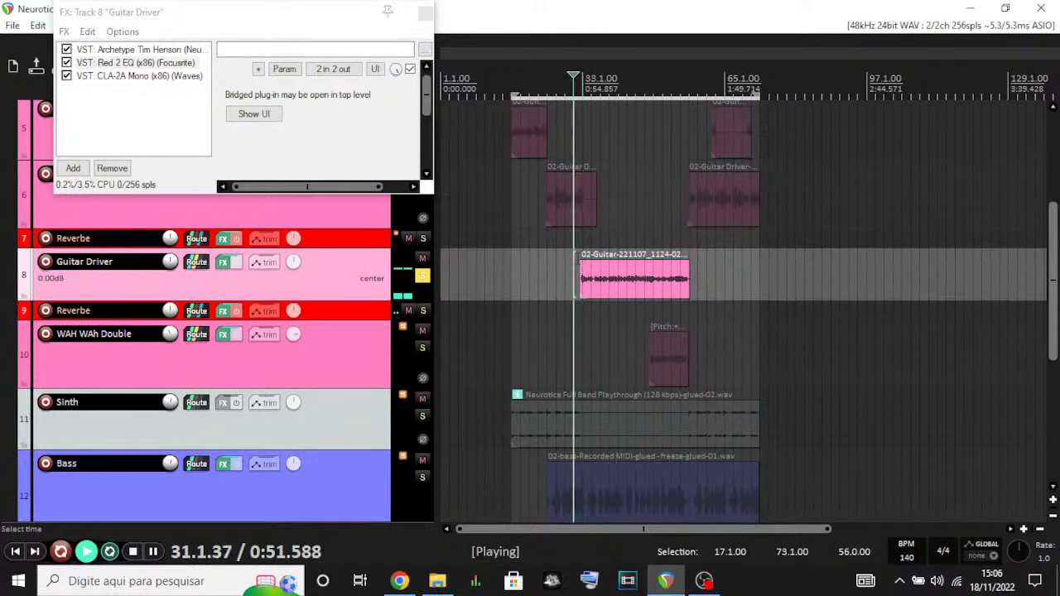
key(space)
- Examine the amp head and the boost, compressor and overdrive pedals of Guitar Driver's Archetype Tim Henson plug-in
click(128, 51)
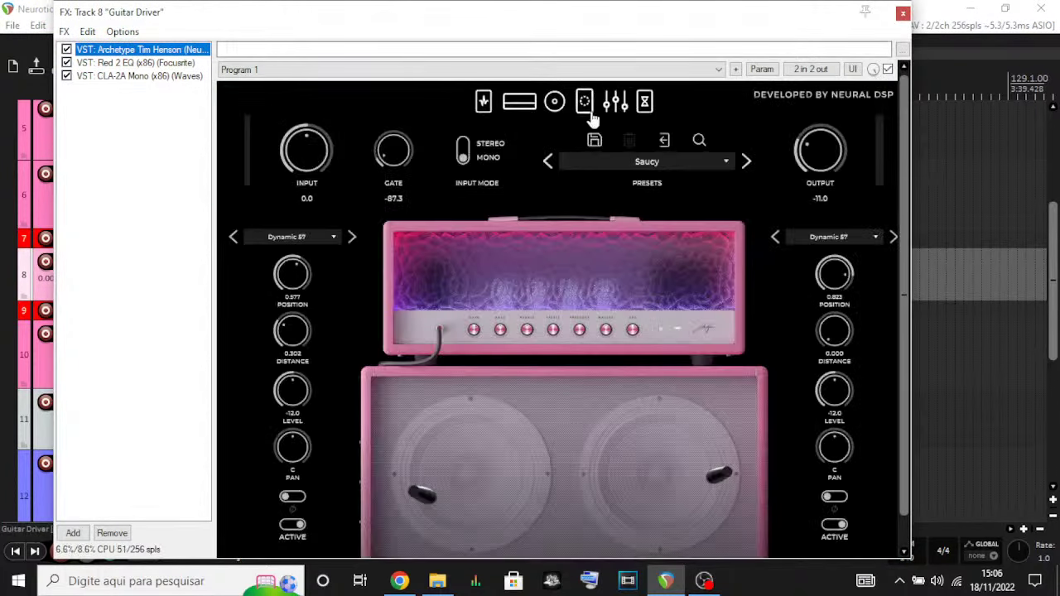
click(515, 116)
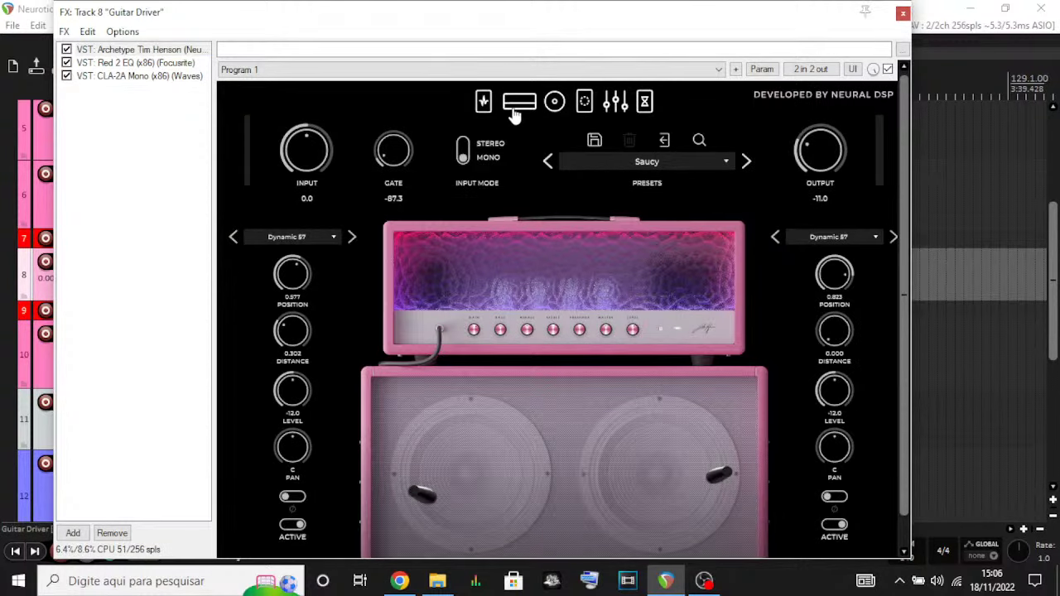
click(516, 108)
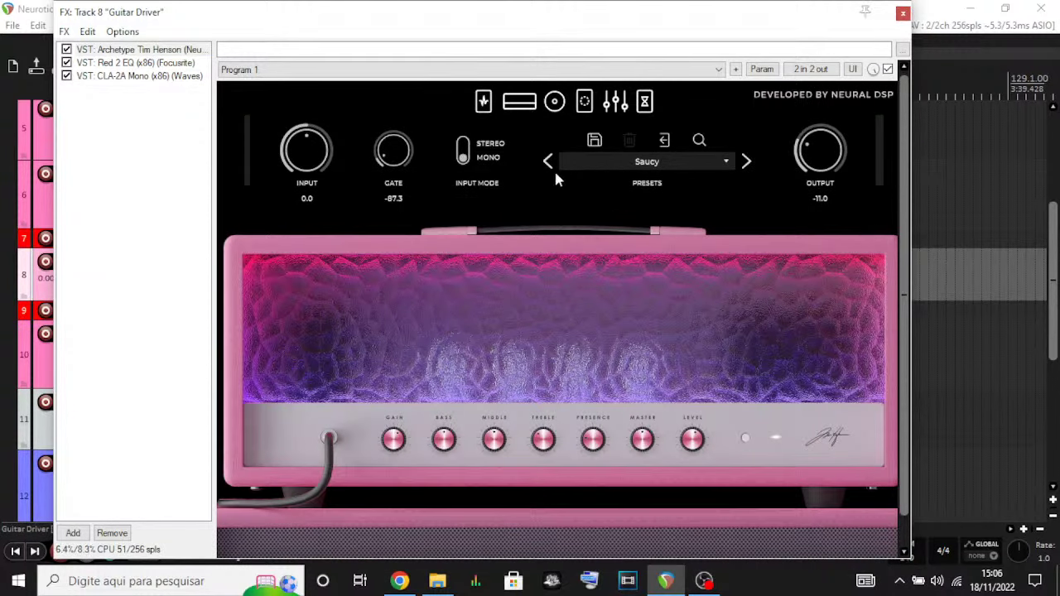
drag(594, 13, 625, 16)
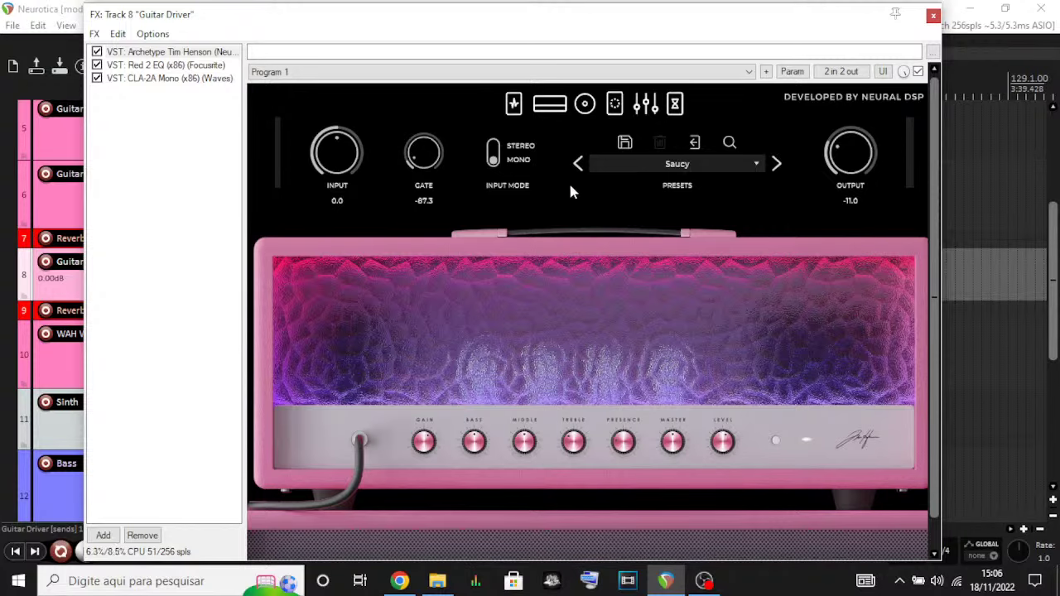
click(513, 105)
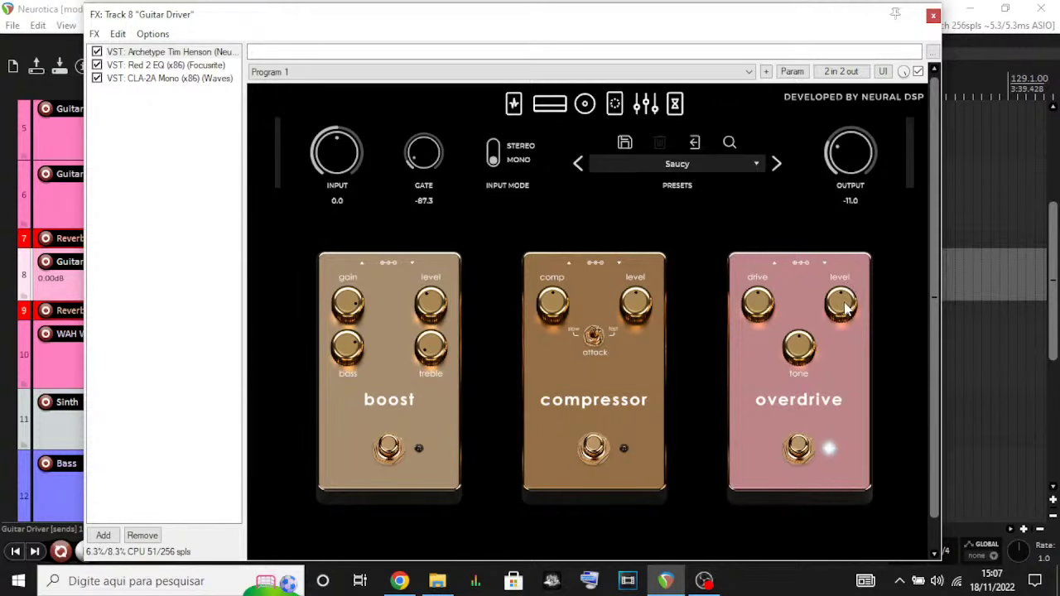
- Examine Guitar Driver's cabinet microphone settings, graphic equalizer, and chorus, delay and reverb effects in Archetype Tim Henson
click(584, 103)
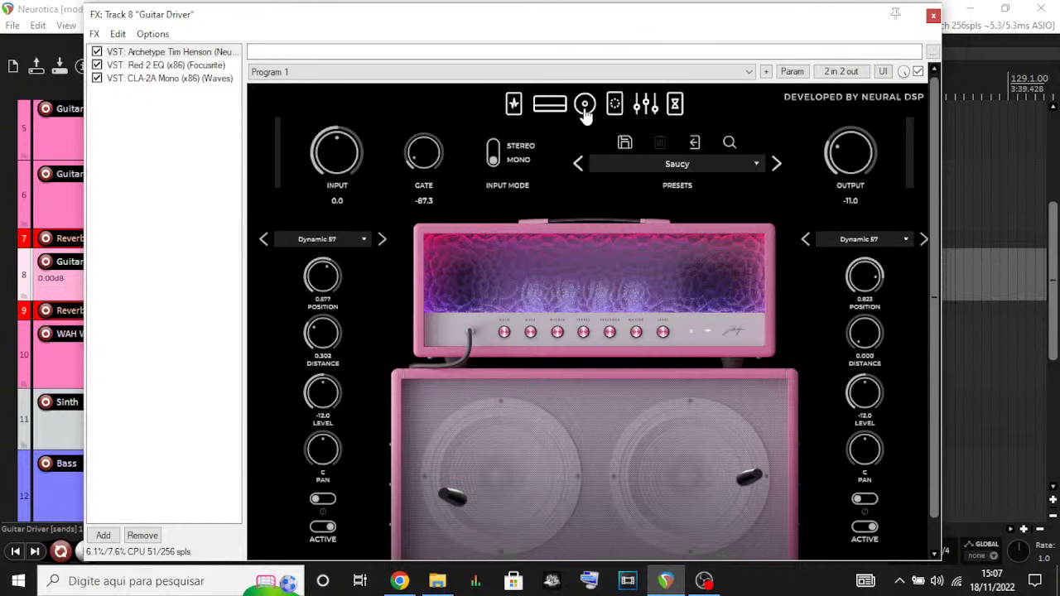
drag(704, 24, 698, 21)
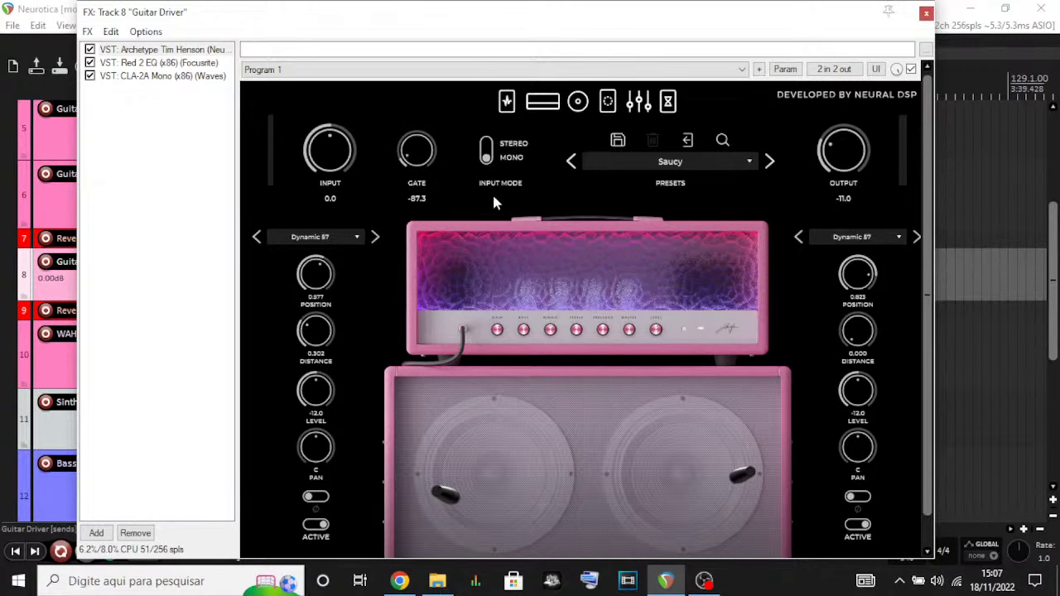
double_click(521, 16)
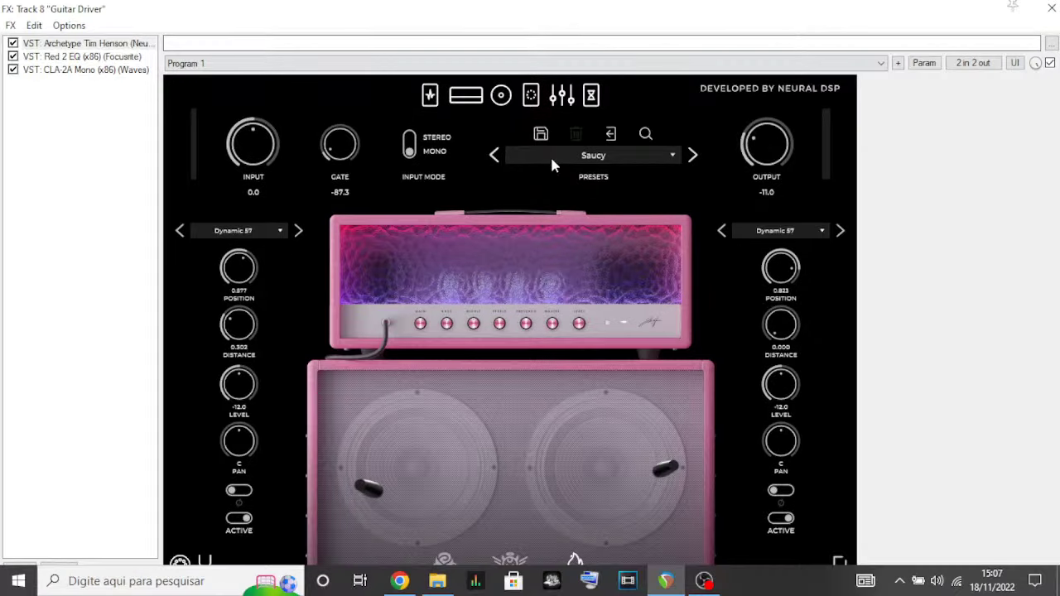
double_click(743, 17)
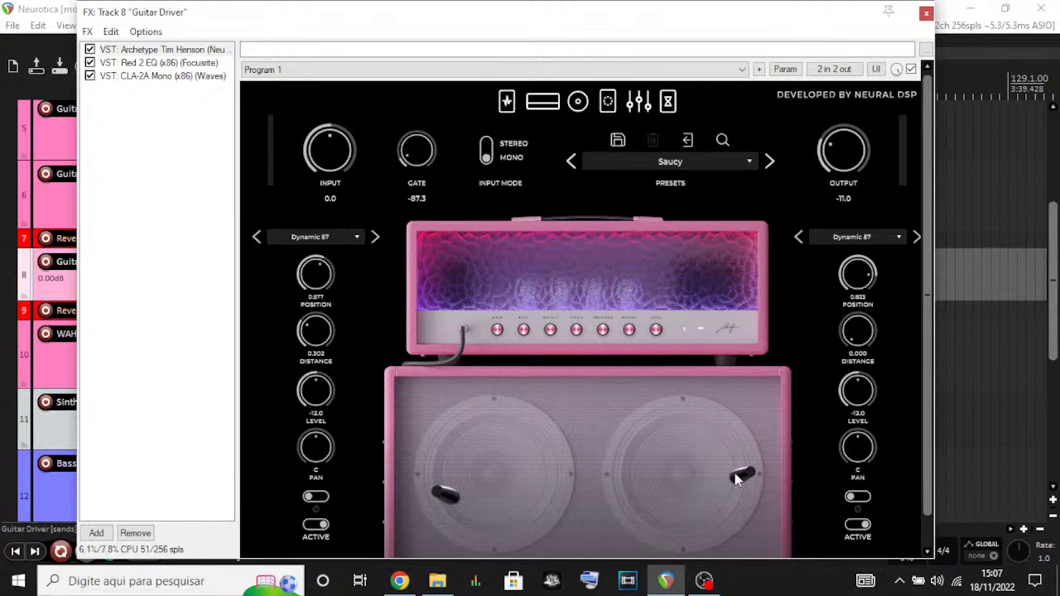
click(633, 105)
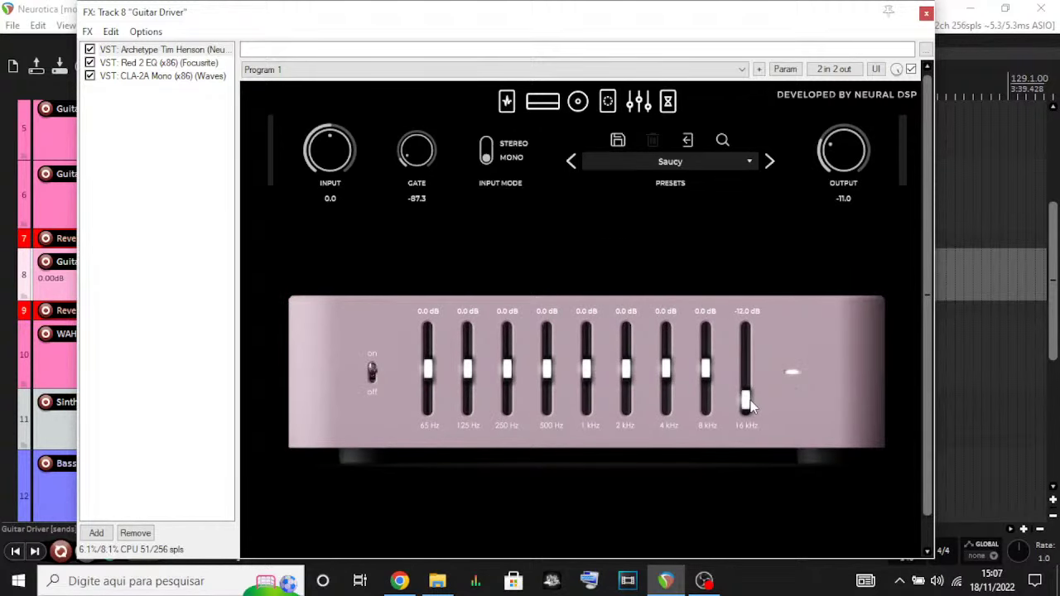
click(666, 110)
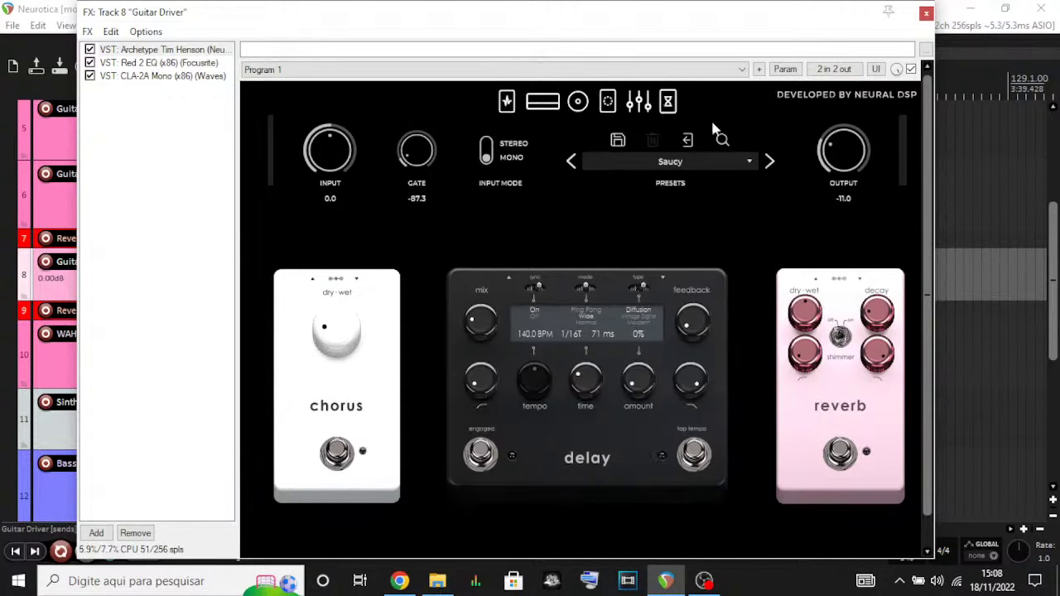
- Examine the Red 2 EQ band and filter settings on Guitar Driver, and close the equalizer window
click(148, 67)
double_click(149, 66)
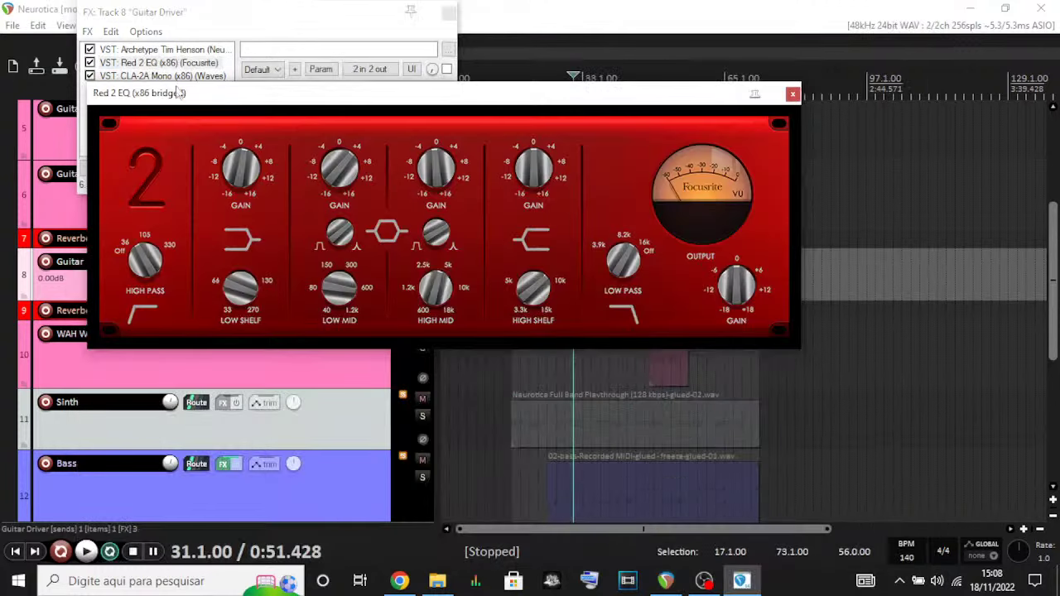
drag(503, 106, 587, 108)
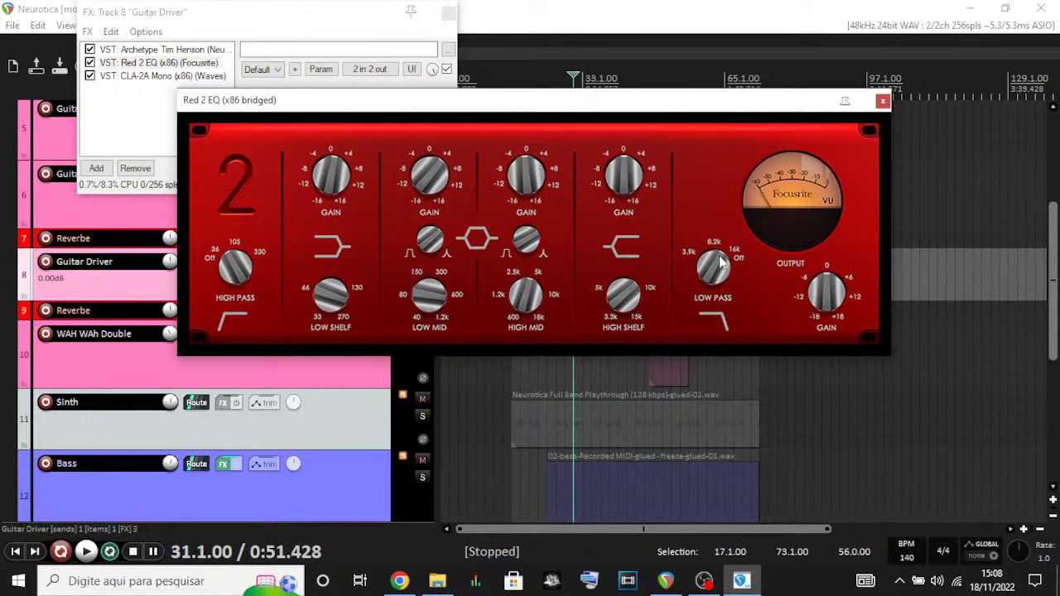
click(882, 103)
- Open the CLA-2A Mono compressor on Guitar Driver and examine its gain and peak reduction settings, repositioning its window for a clear view
click(152, 76)
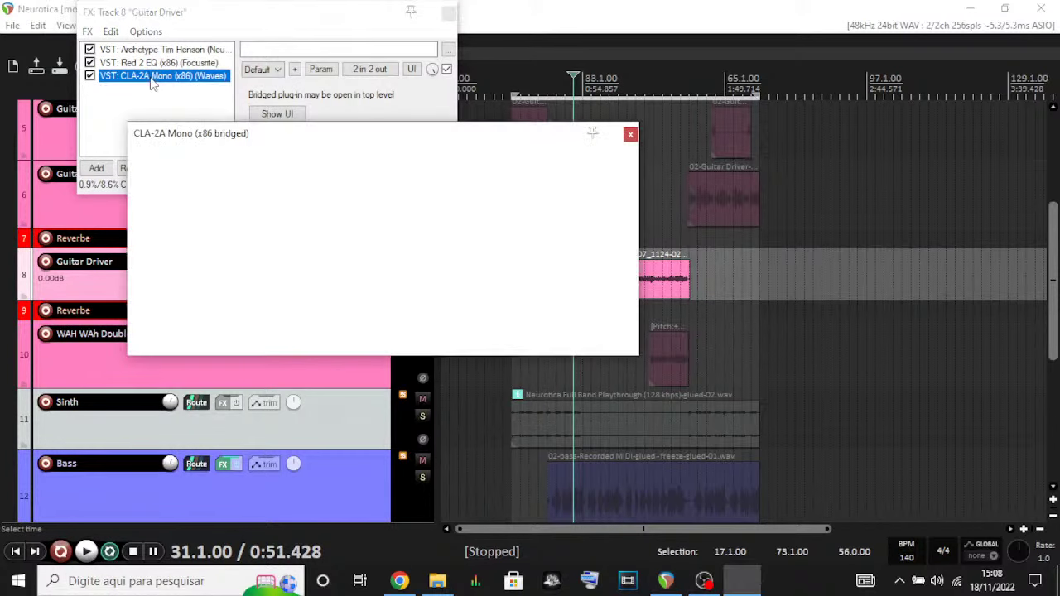
drag(356, 137, 553, 130)
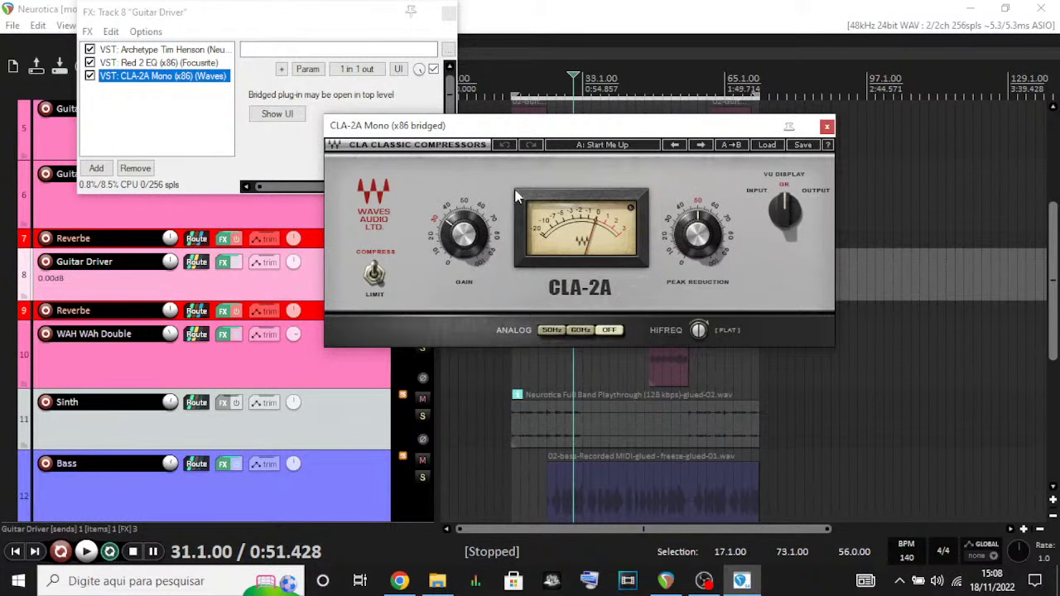
drag(564, 125, 518, 113)
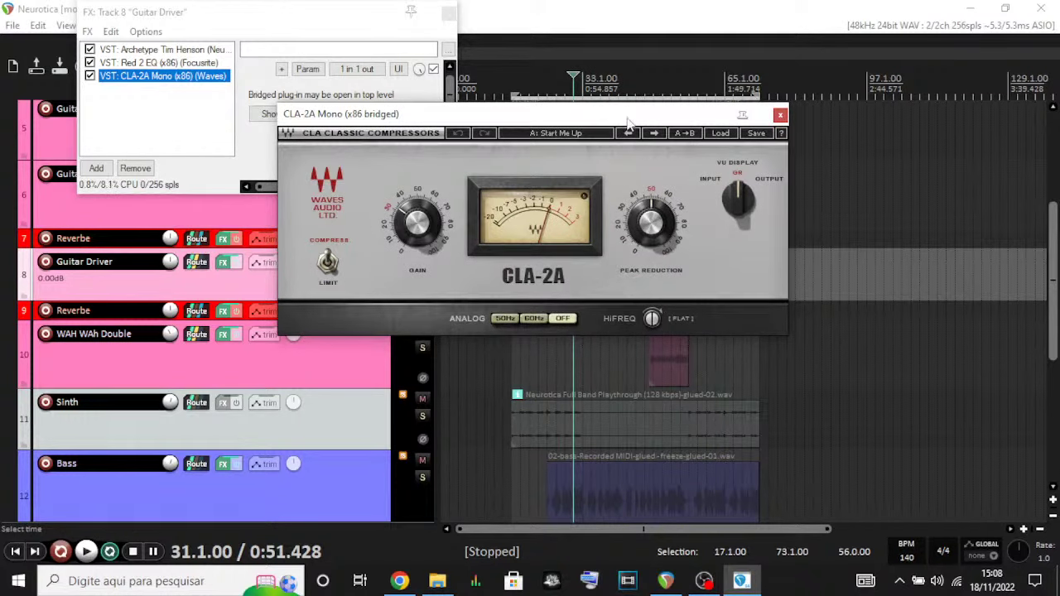
- Move the CLA-2A Mono window clear of the Guitar Driver clip and play the soloed track from bar 33
drag(630, 121, 367, 131)
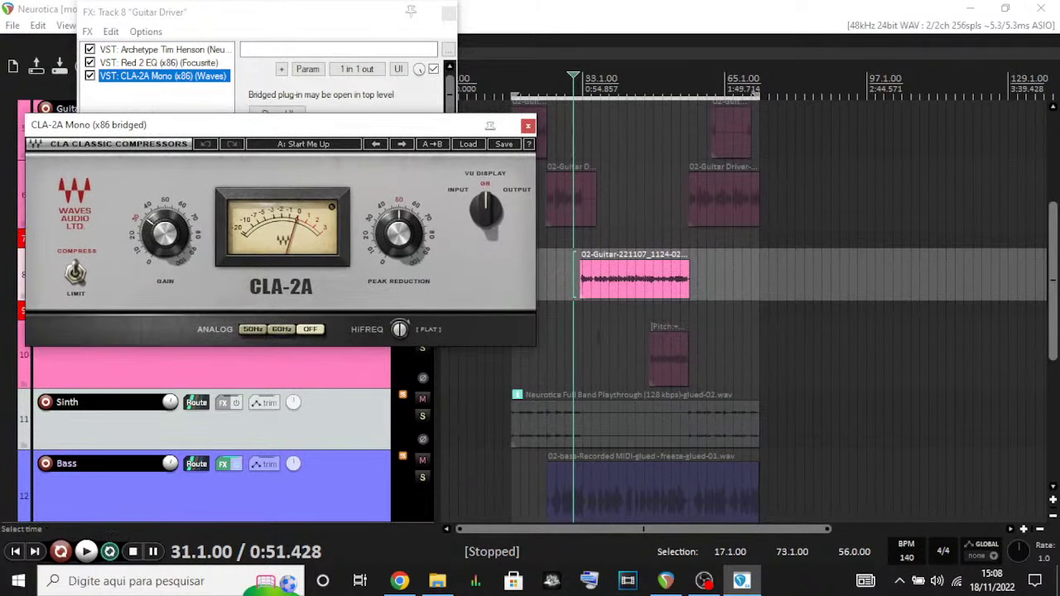
click(577, 324)
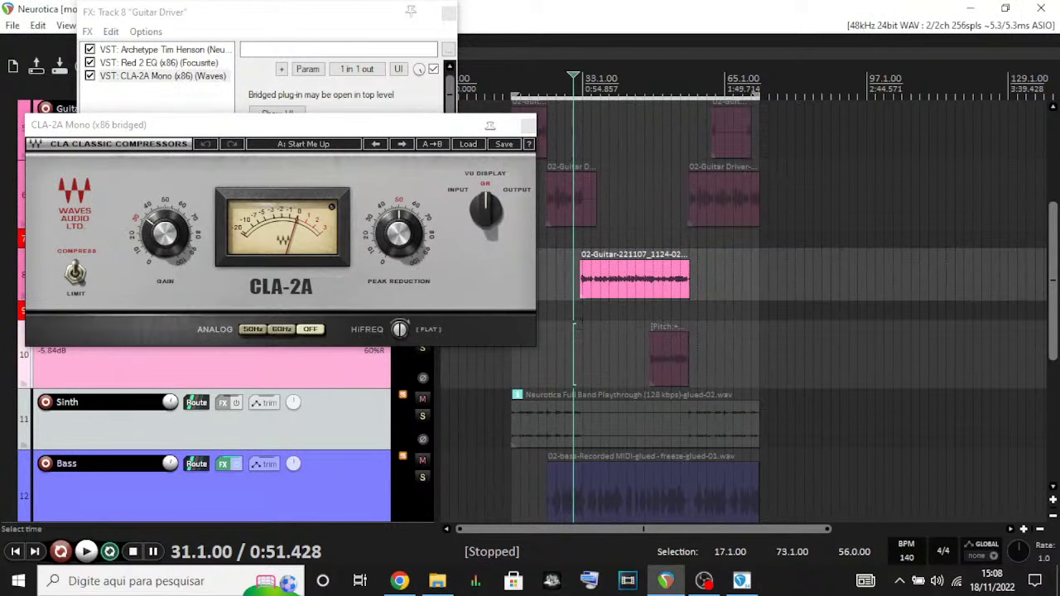
click(580, 241)
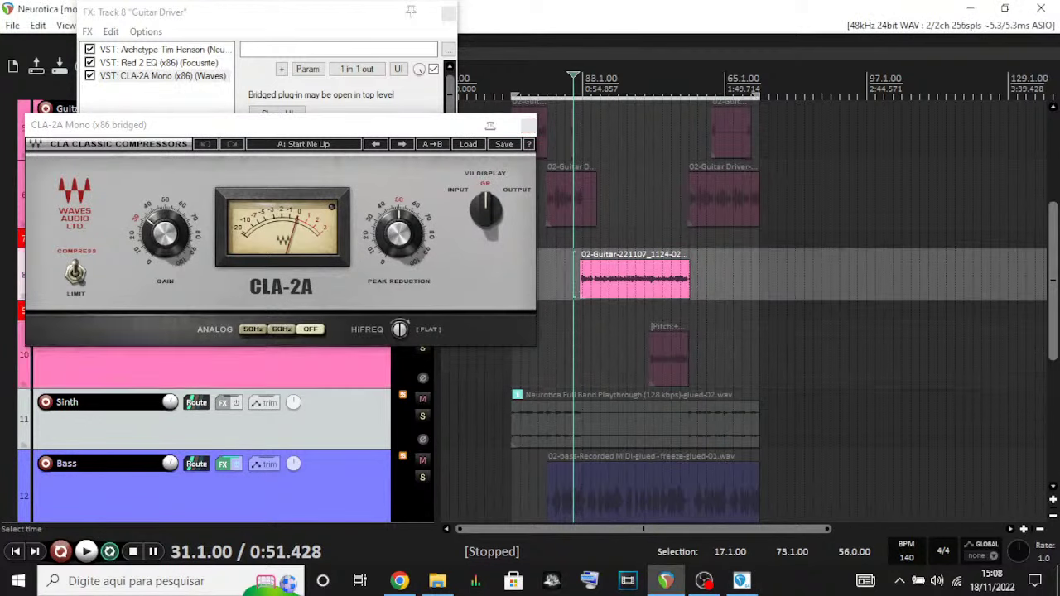
click(583, 237)
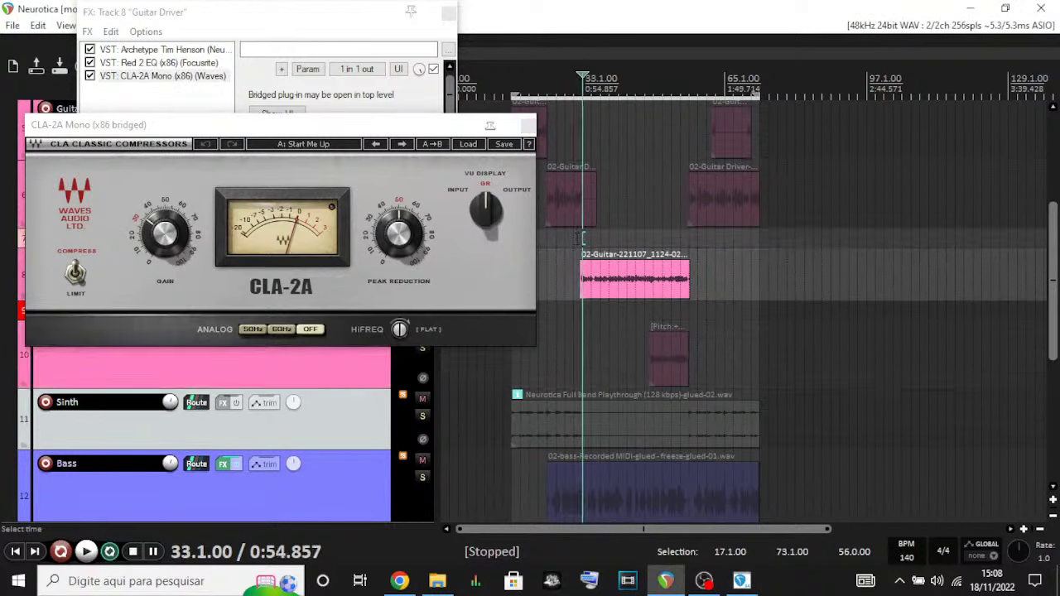
key(space)
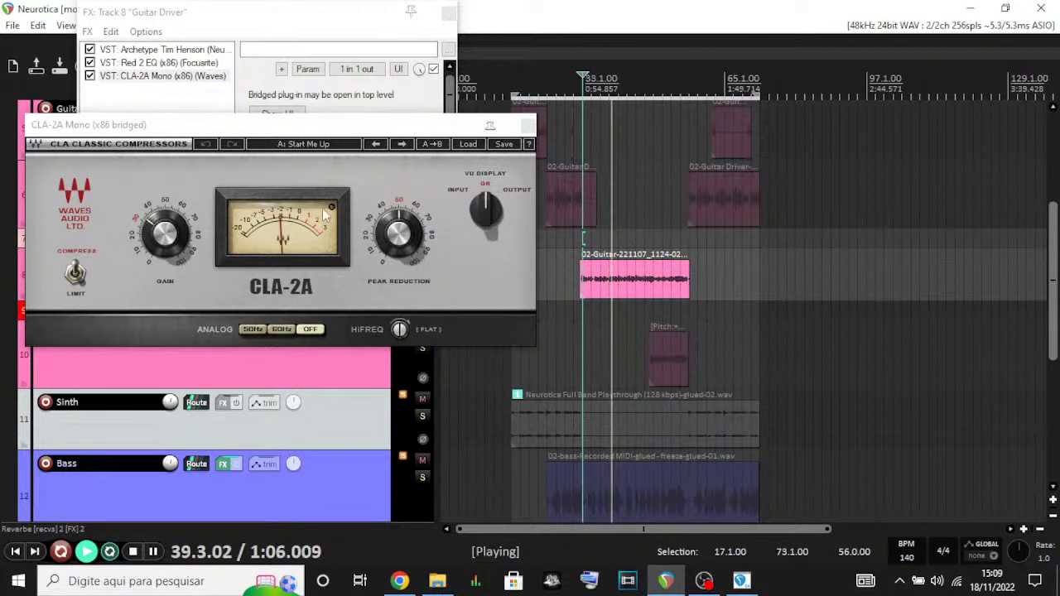
- Close the CLA-2A Mono and Guitar Driver effects windows, and take Guitar Driver out of solo
click(529, 128)
click(448, 13)
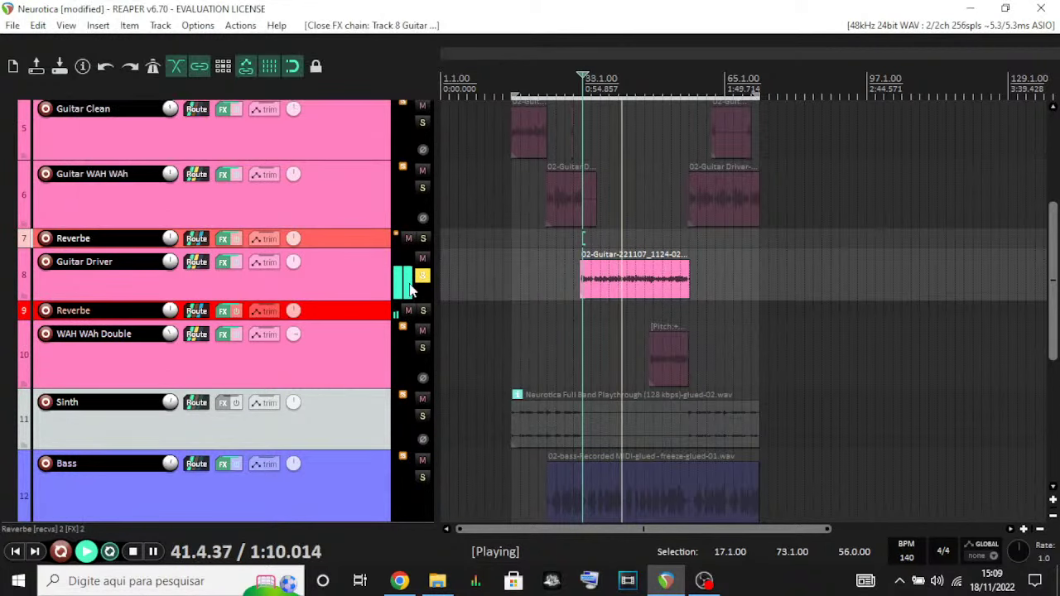
click(423, 276)
- Mute the unnamed Input 2 track and listen to the full mix with the guitar clips in view
scroll(418, 217, up, 3)
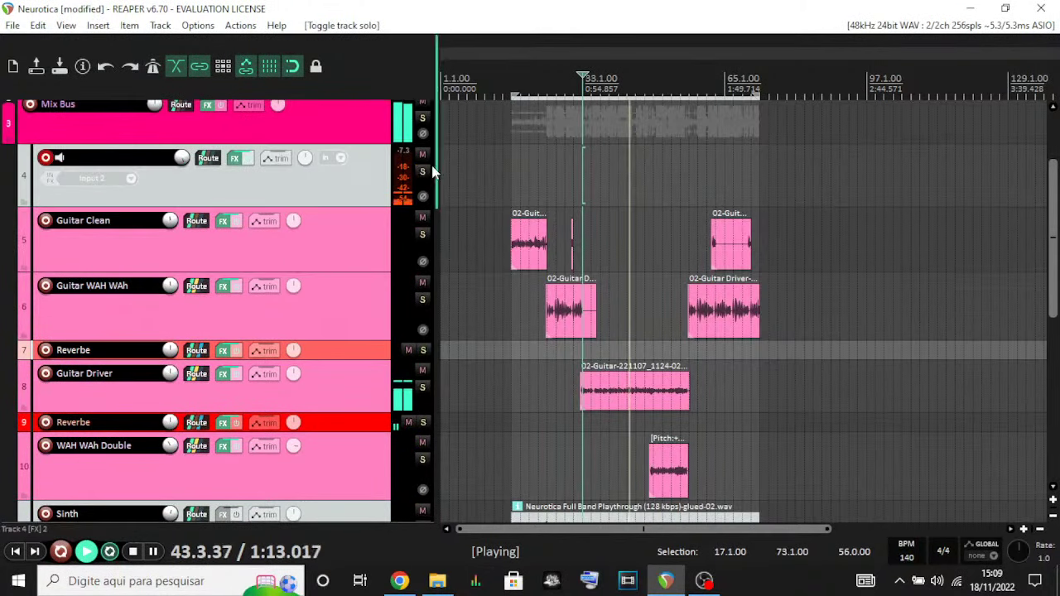
click(422, 154)
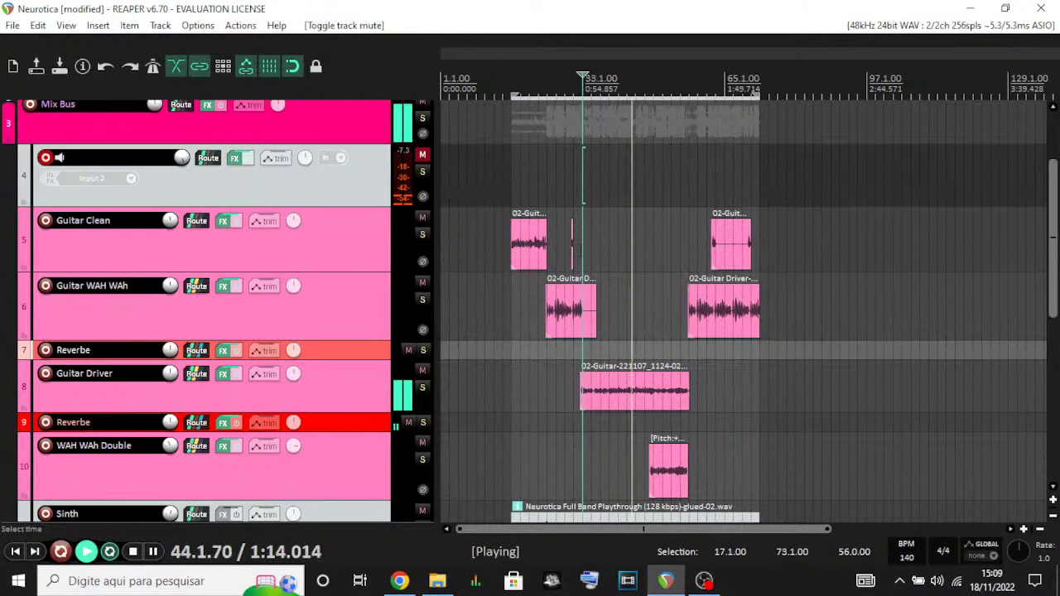
key(equal)
key(minus)
key(equal)
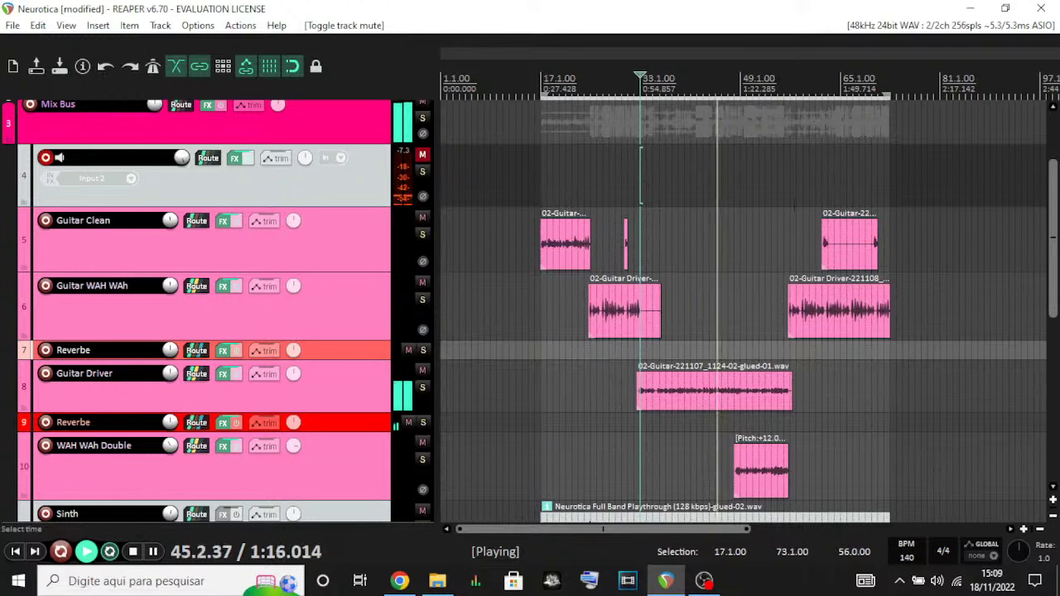
scroll(297, 250, down, 2)
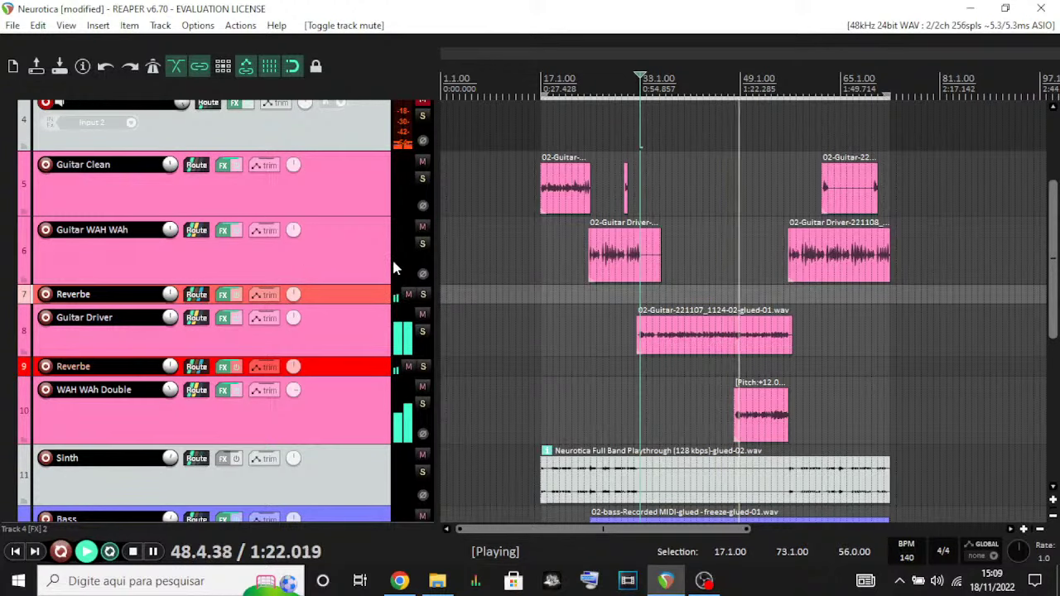
scroll(746, 82, down, 1)
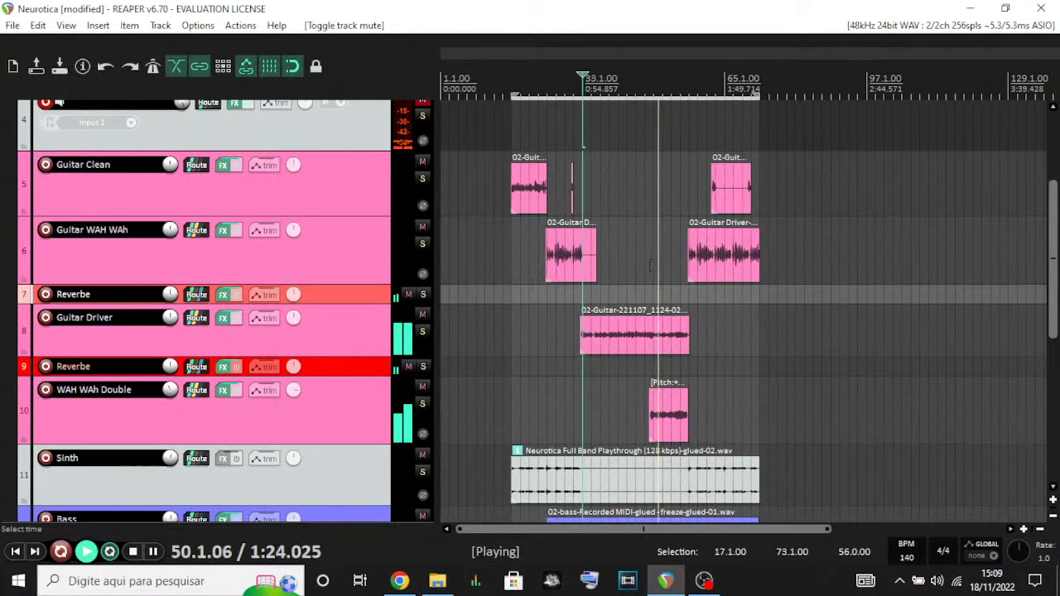
scroll(333, 243, up, 3)
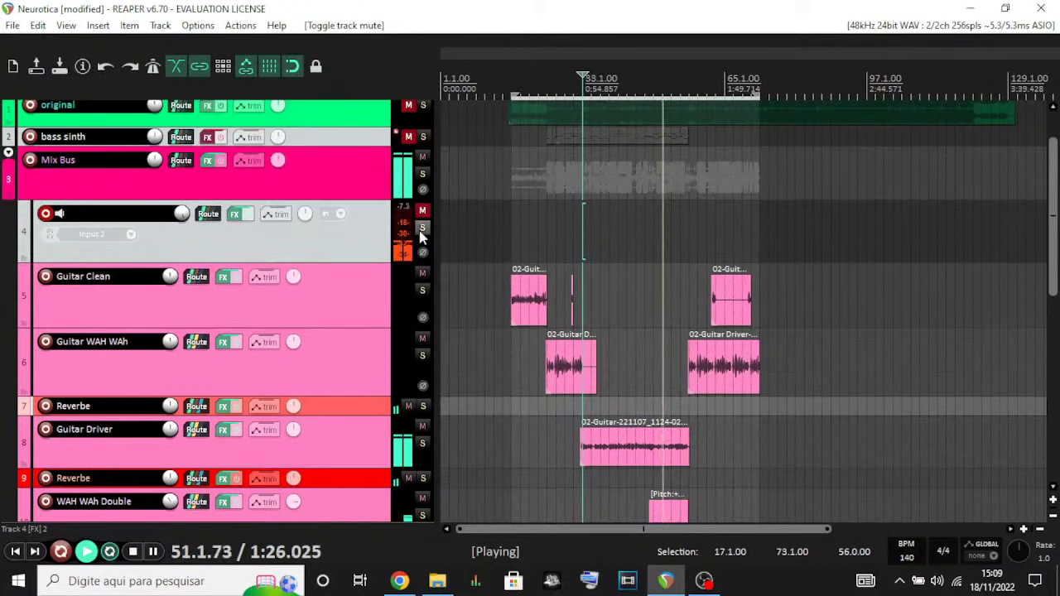
- Try soloing the Input 2 track during playback, and clear its solo and mute
click(422, 226)
scroll(447, 248, down, 1)
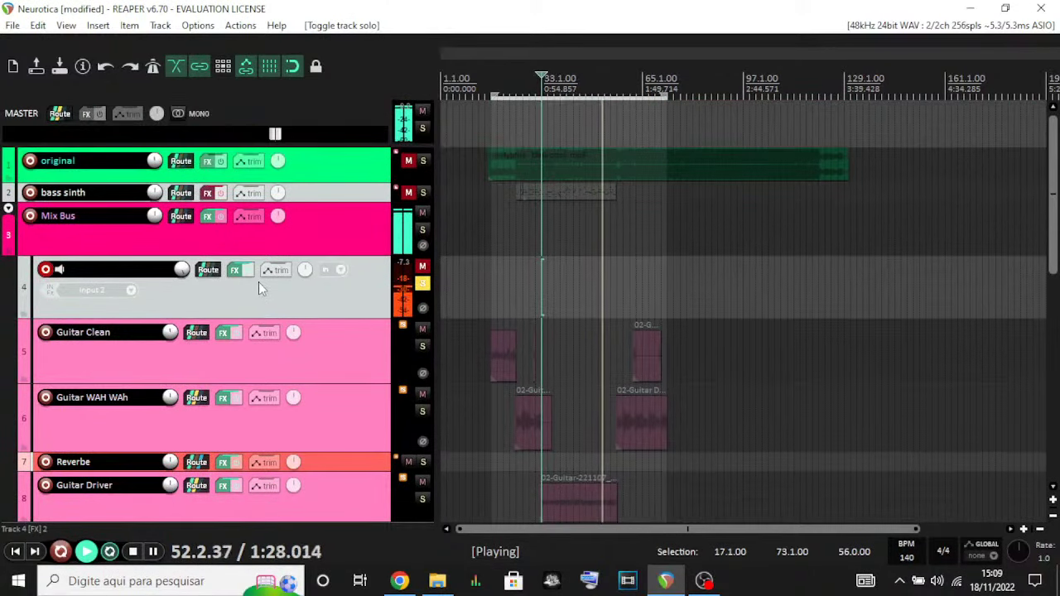
scroll(258, 282, down, 3)
click(423, 113)
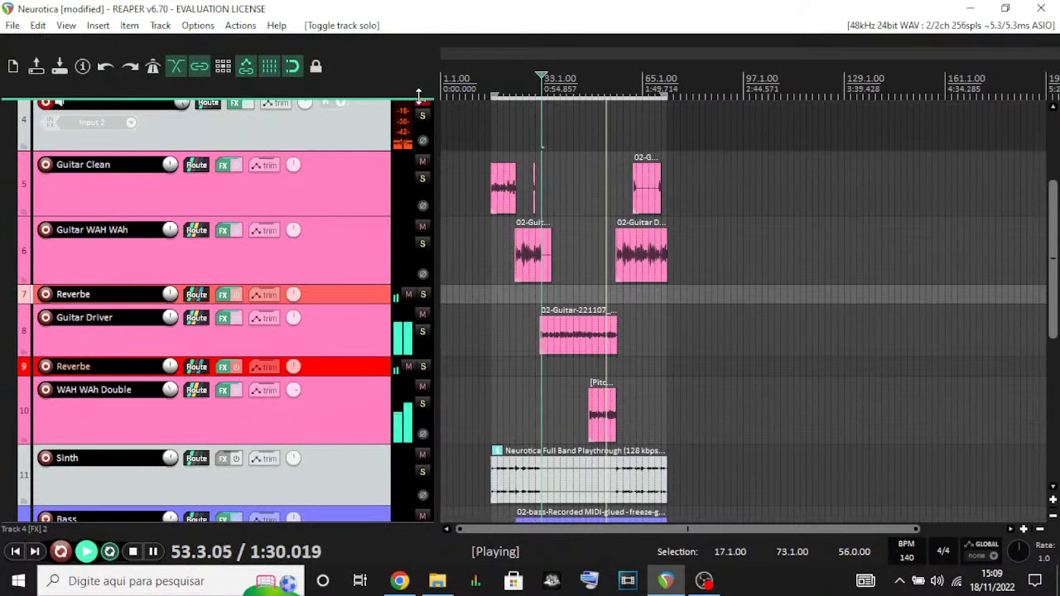
scroll(452, 249, up, 1)
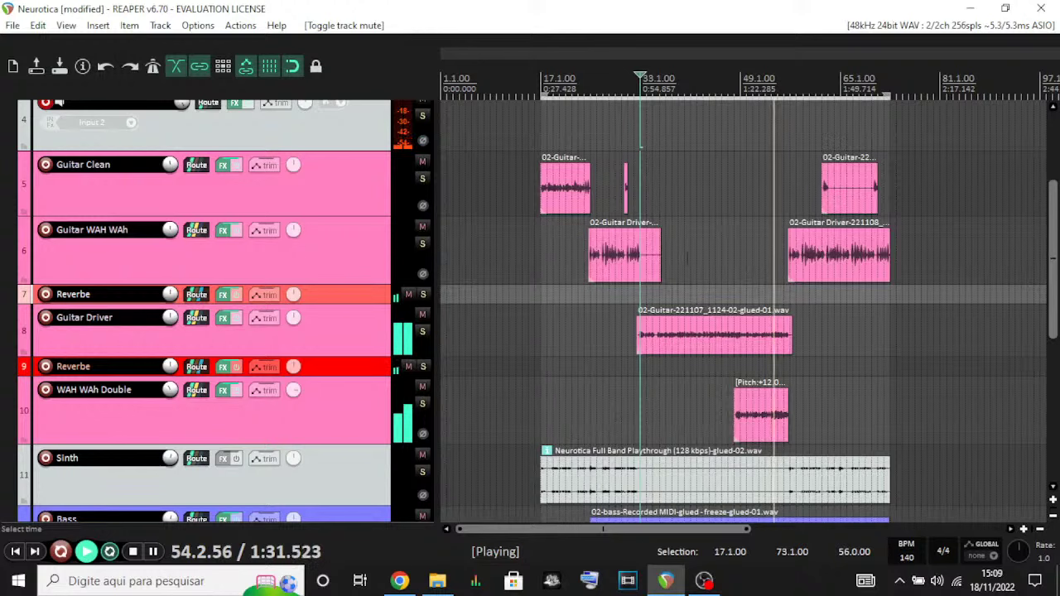
- Solo Guitar Driver, WAH WAh Double and the Input 2 track, play them from bar 47, and stop playback
click(422, 332)
click(422, 403)
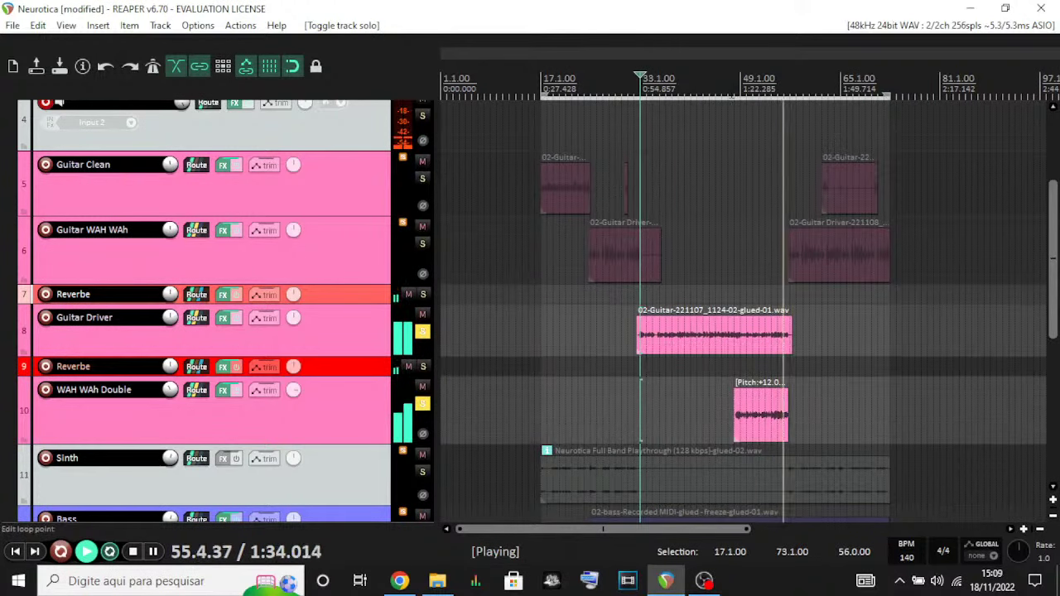
scroll(240, 265, up, 3)
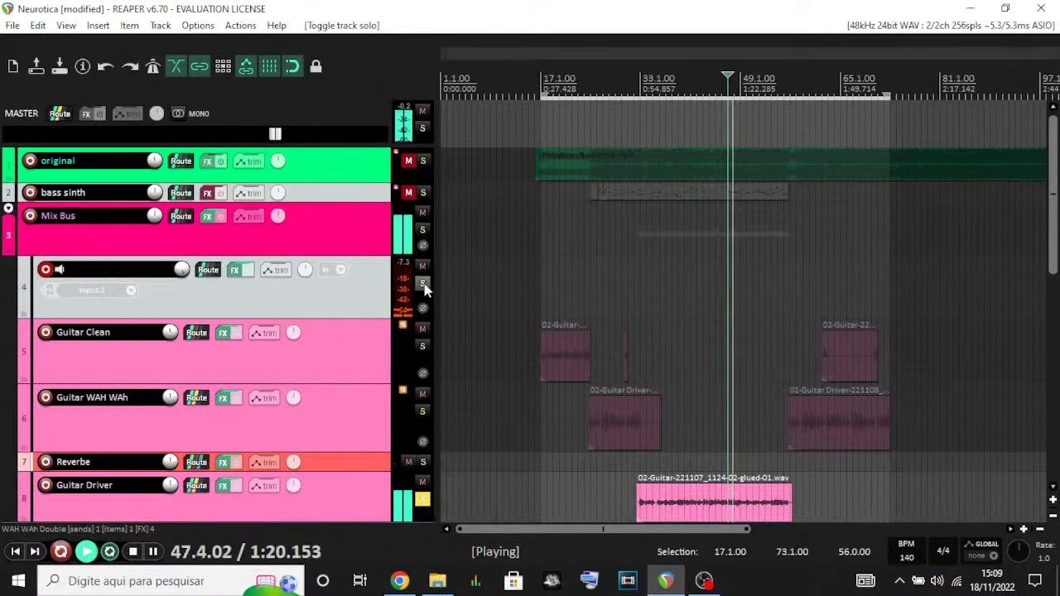
click(298, 287)
scroll(315, 290, down, 2)
scroll(644, 299, down, 1)
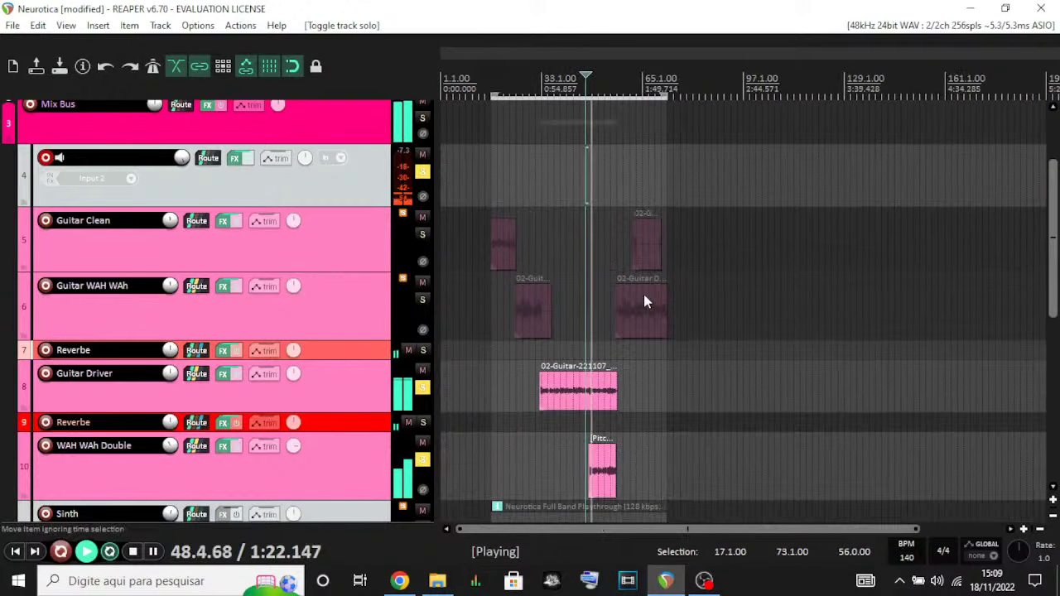
scroll(289, 274, down, 2)
scroll(447, 274, up, 1)
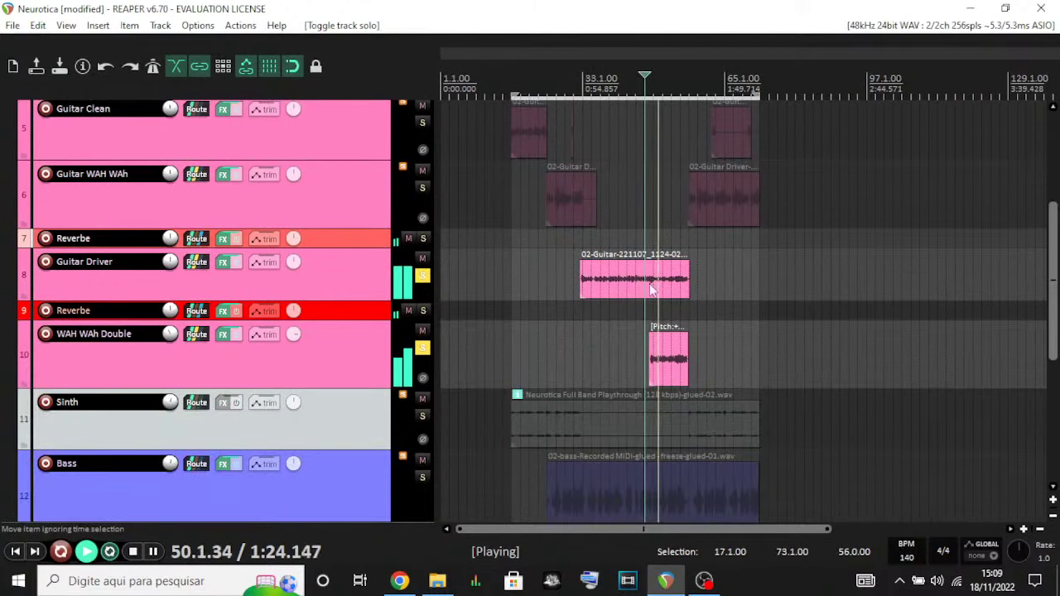
key(space)
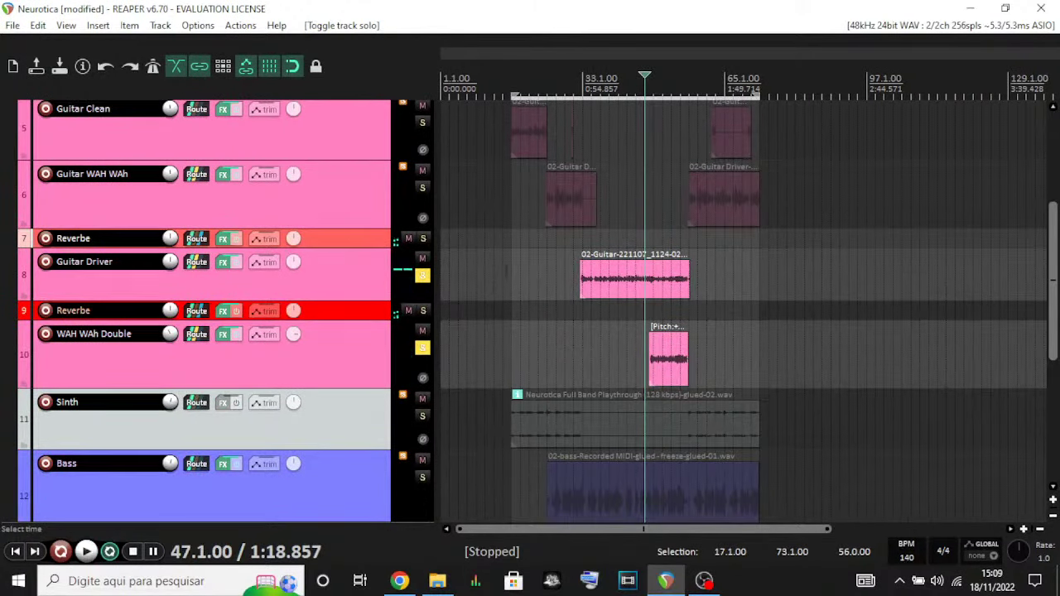
- Examine where the WAH WAh Double clip overlaps the Guitar Driver clip, placing the edit cursor at bars 49, 47 and 41
click(653, 83)
scroll(624, 331, up, 4)
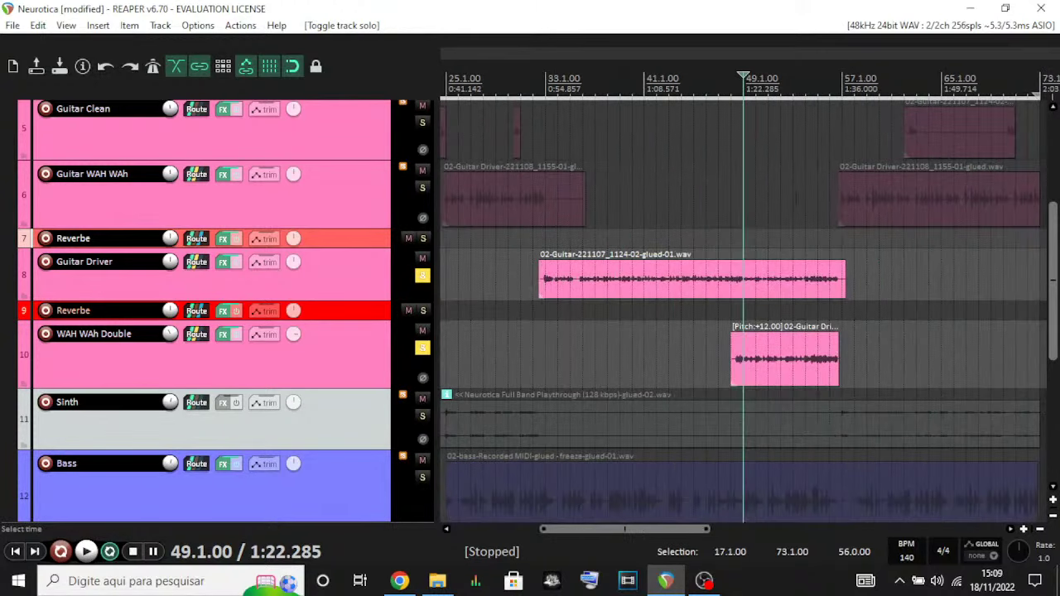
click(709, 82)
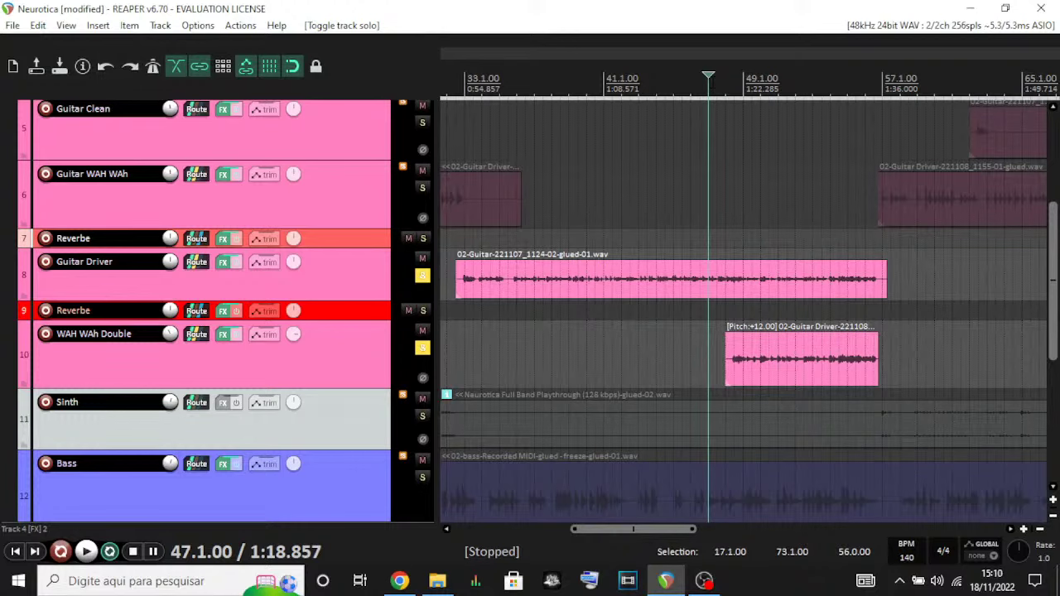
scroll(716, 97, down, 2)
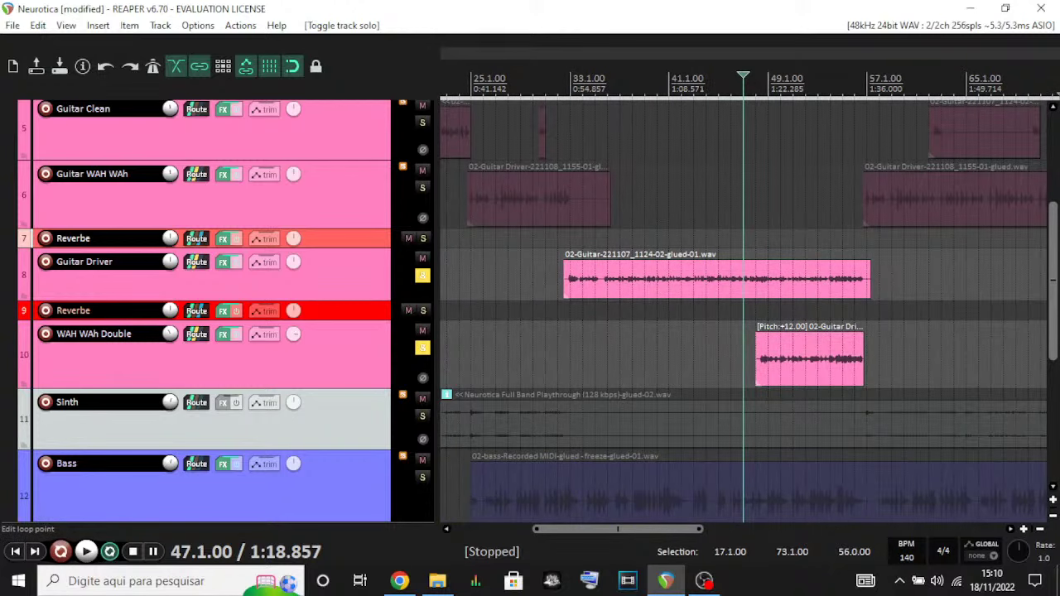
click(669, 86)
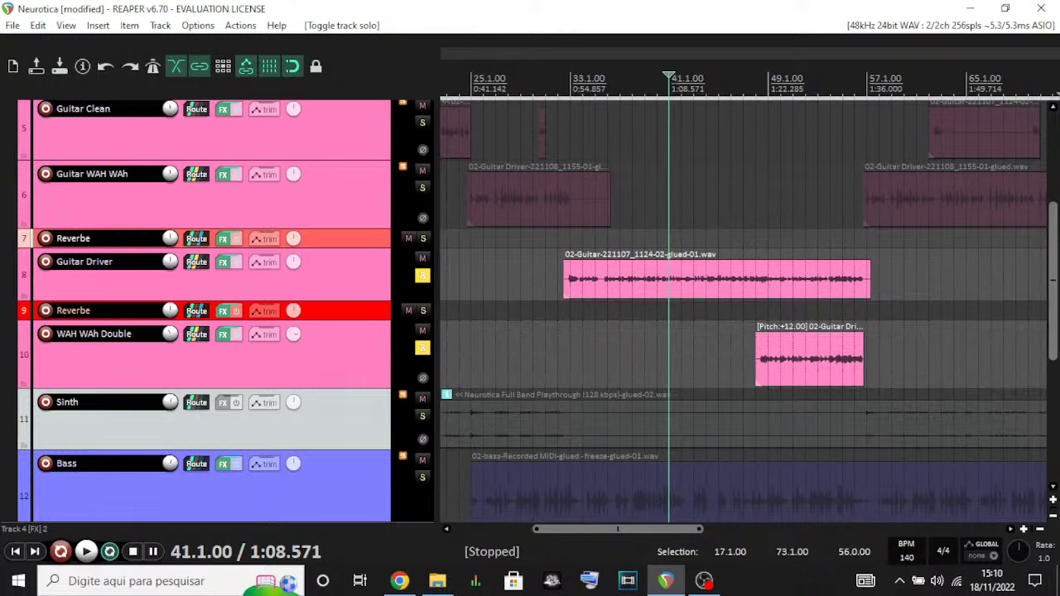
scroll(929, 132, down, 3)
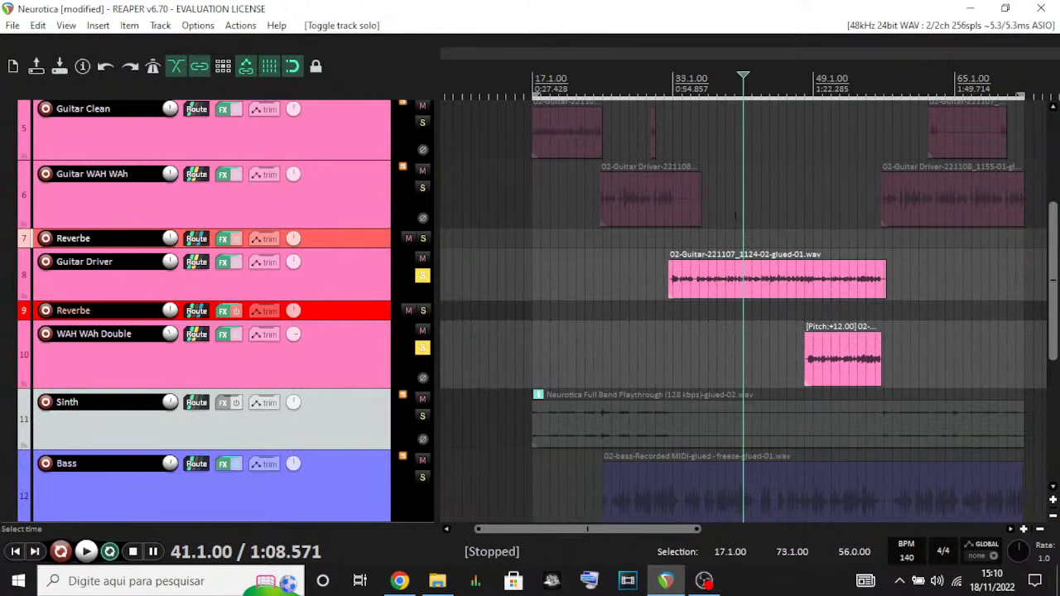
scroll(700, 205, up, 2)
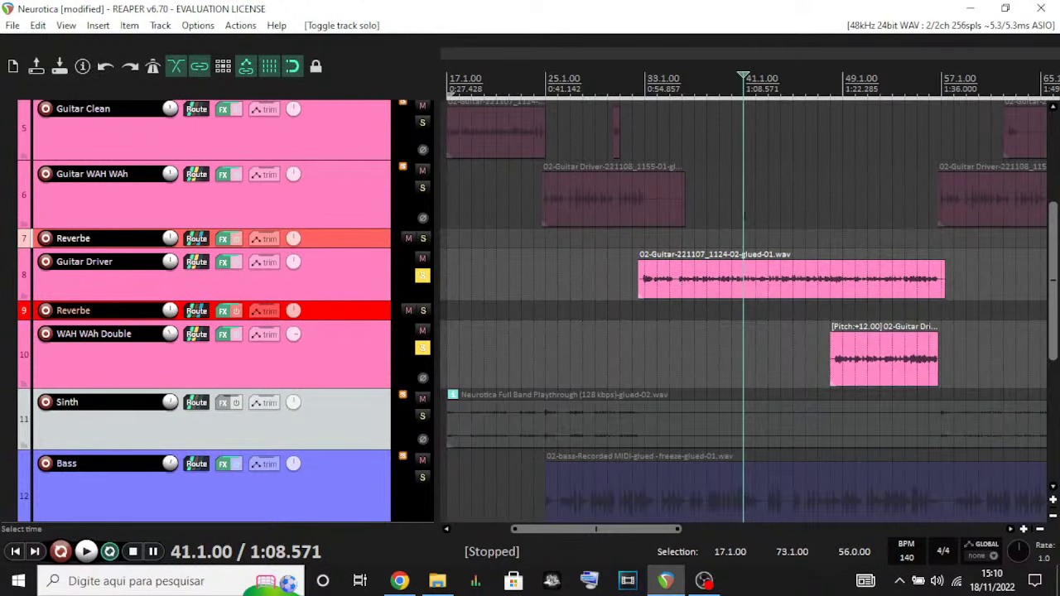
scroll(345, 283, down, 1)
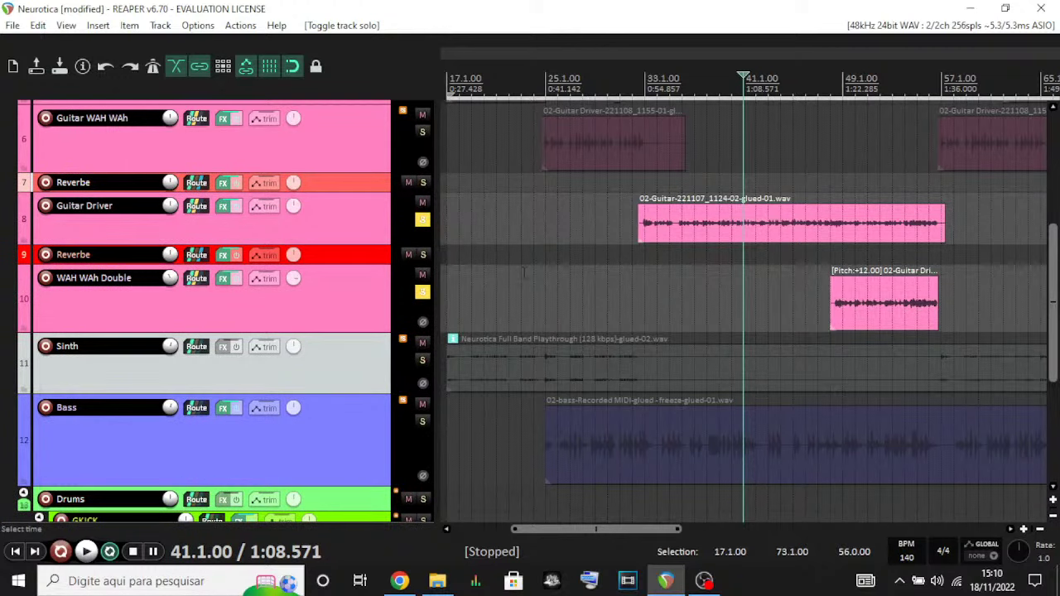
- Unsolo WAH WAh Double and play Guitar Driver alone from bar 48, where the doubled clip starts, and stop playback
click(819, 249)
scroll(743, 290, up, 1)
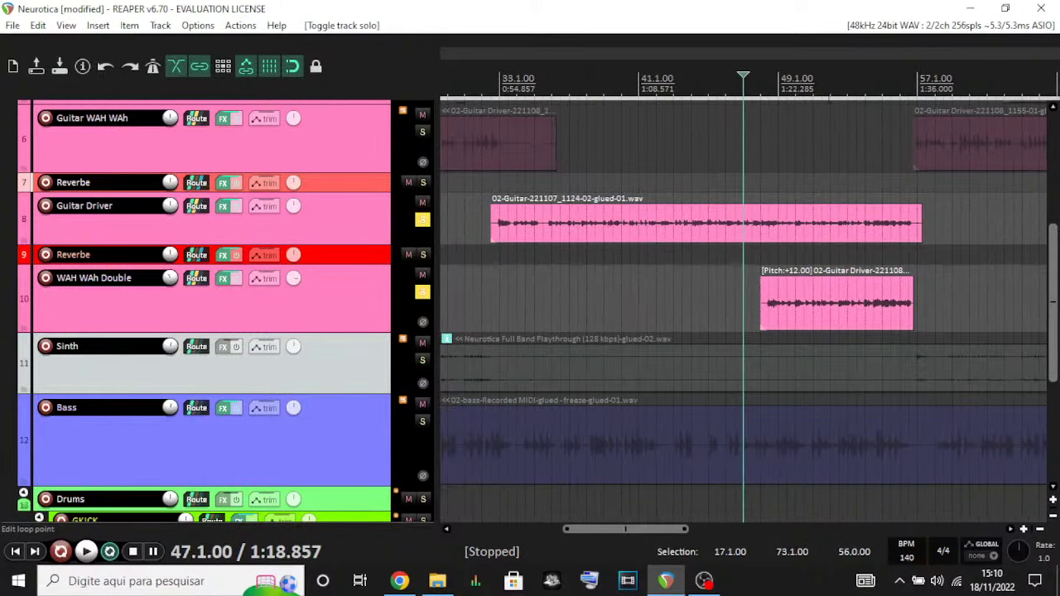
click(768, 248)
scroll(743, 290, up, 1)
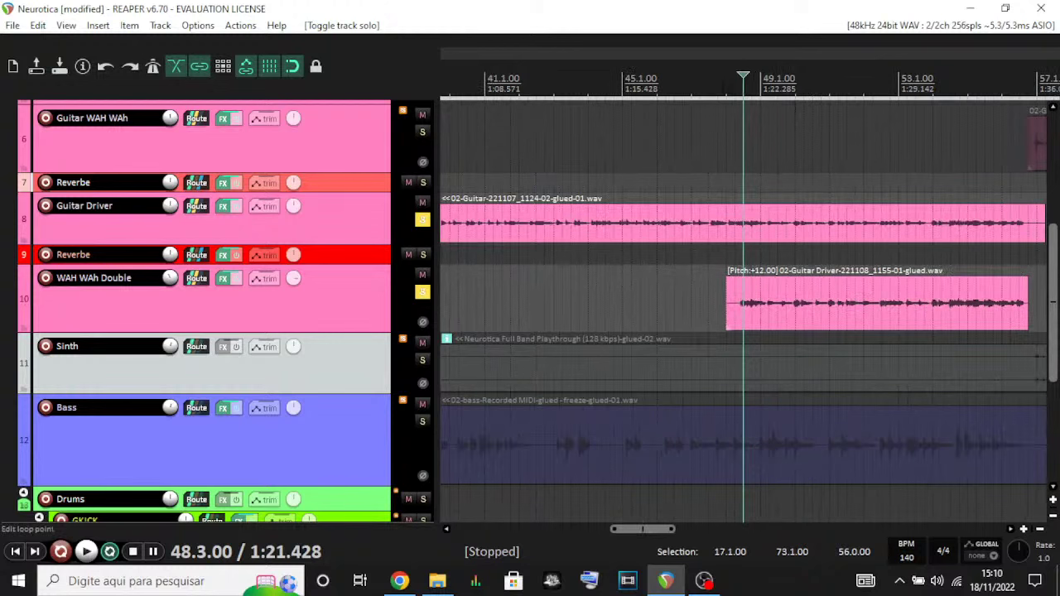
click(708, 290)
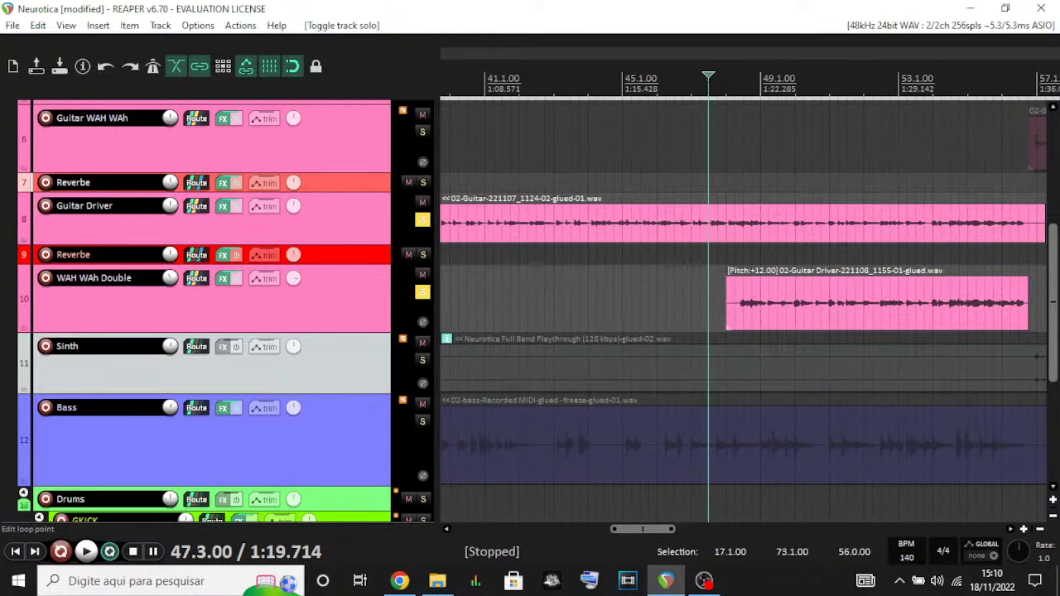
scroll(847, 83, down, 1)
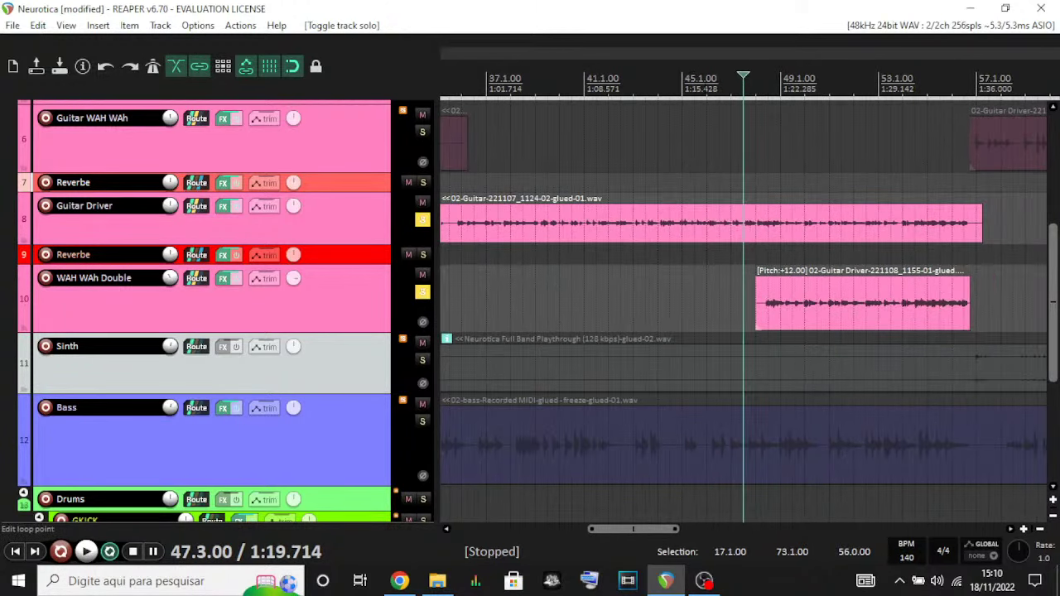
click(756, 298)
key(space)
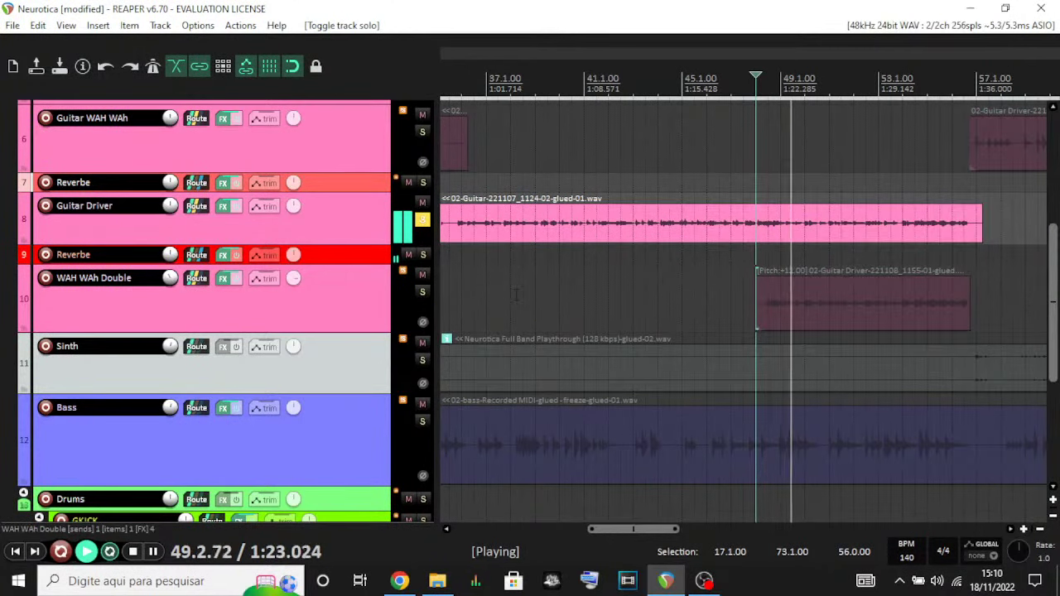
key(space)
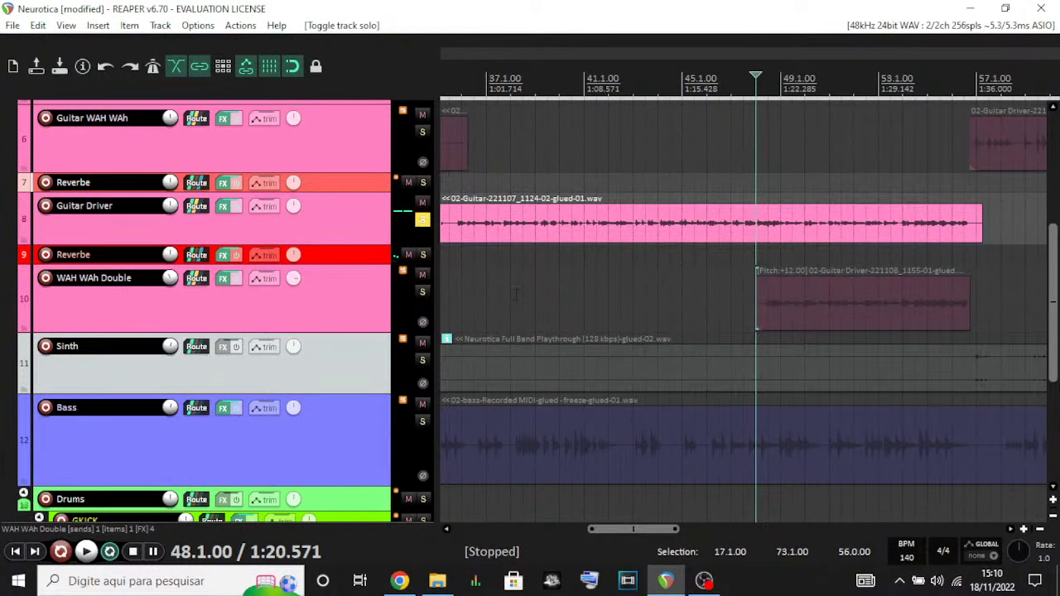
- Solo WAH WAh Double instead of Guitar Driver and play it from bar 48
click(422, 219)
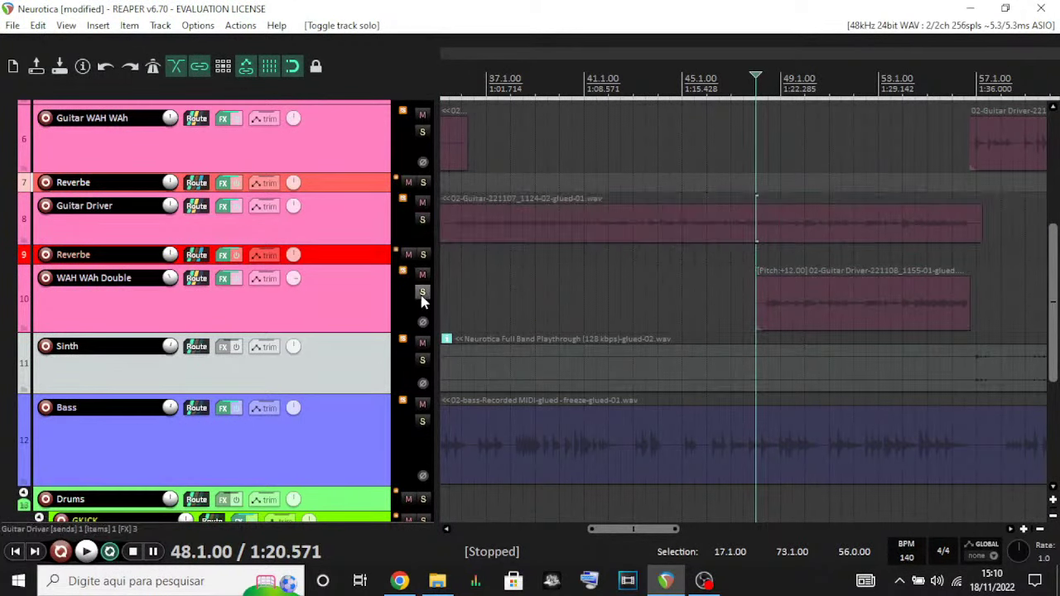
click(422, 293)
key(space)
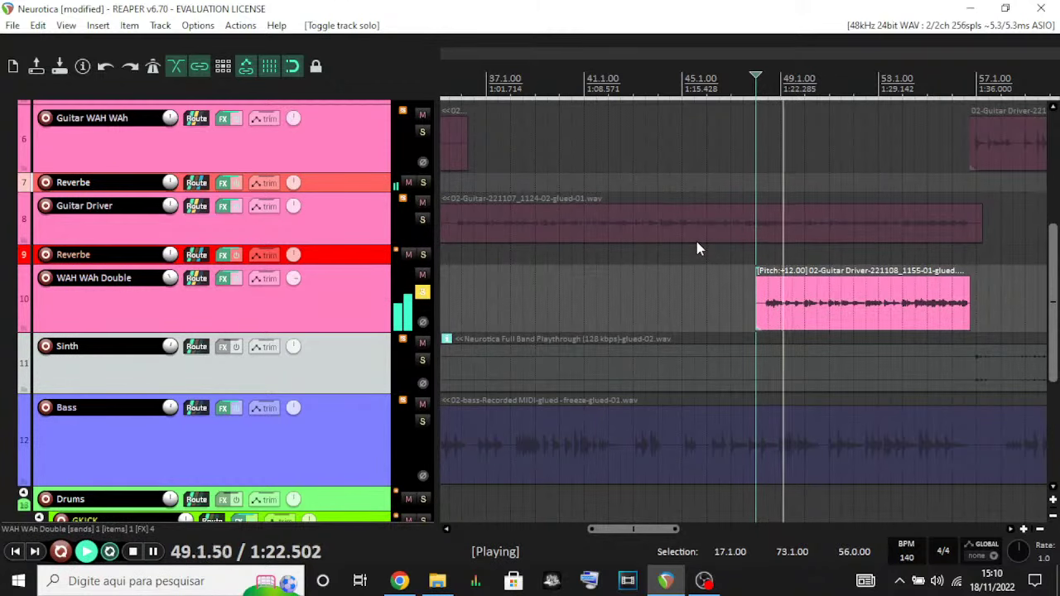
- Stop playback and examine the pitch adjustment in the item properties of the WAH WAh Double clip
key(space)
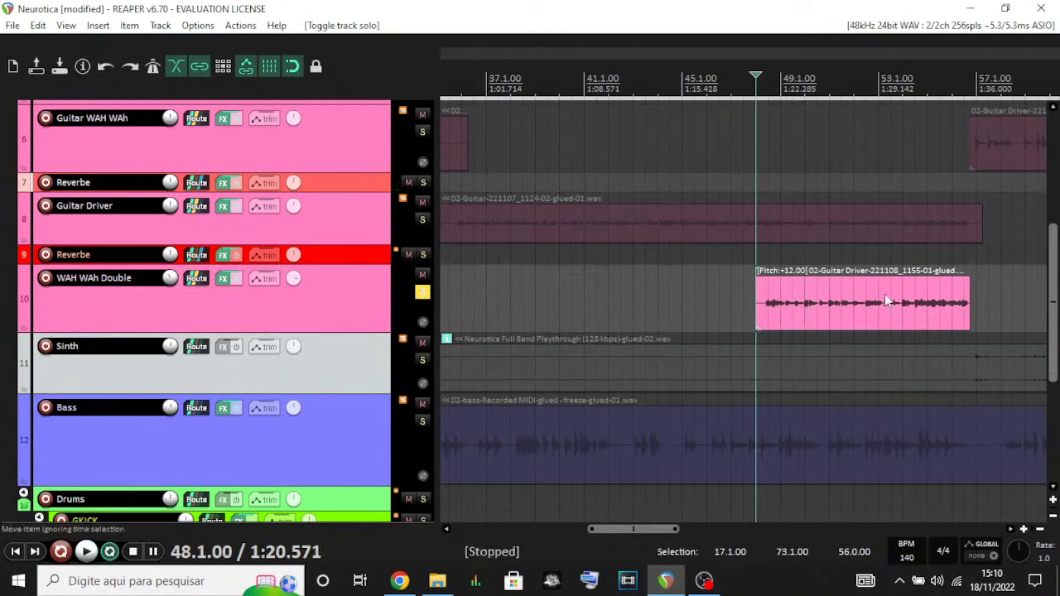
click(807, 302)
right_click(807, 302)
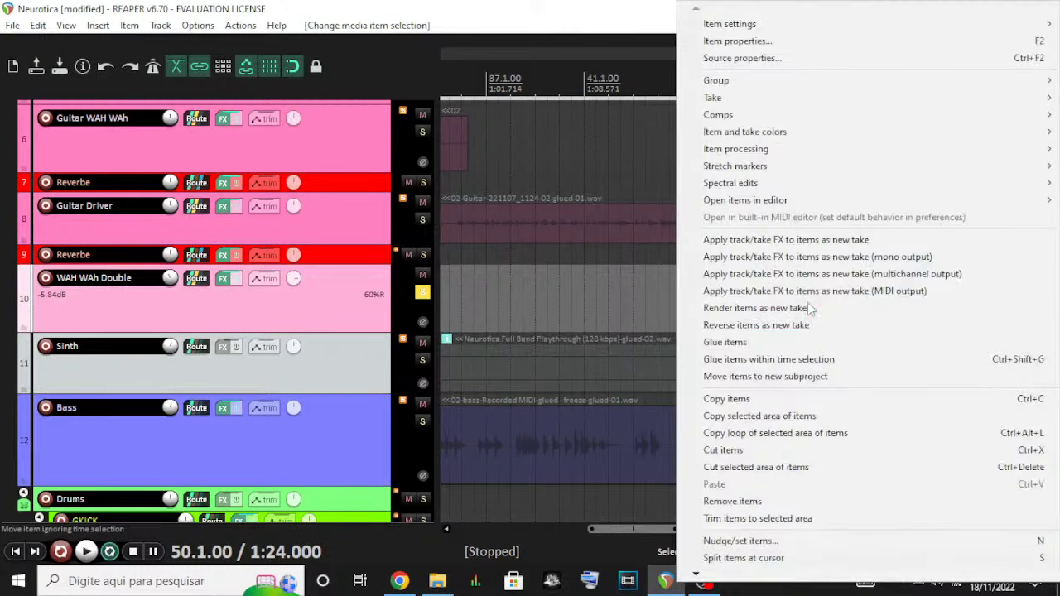
key(Escape)
key(F2)
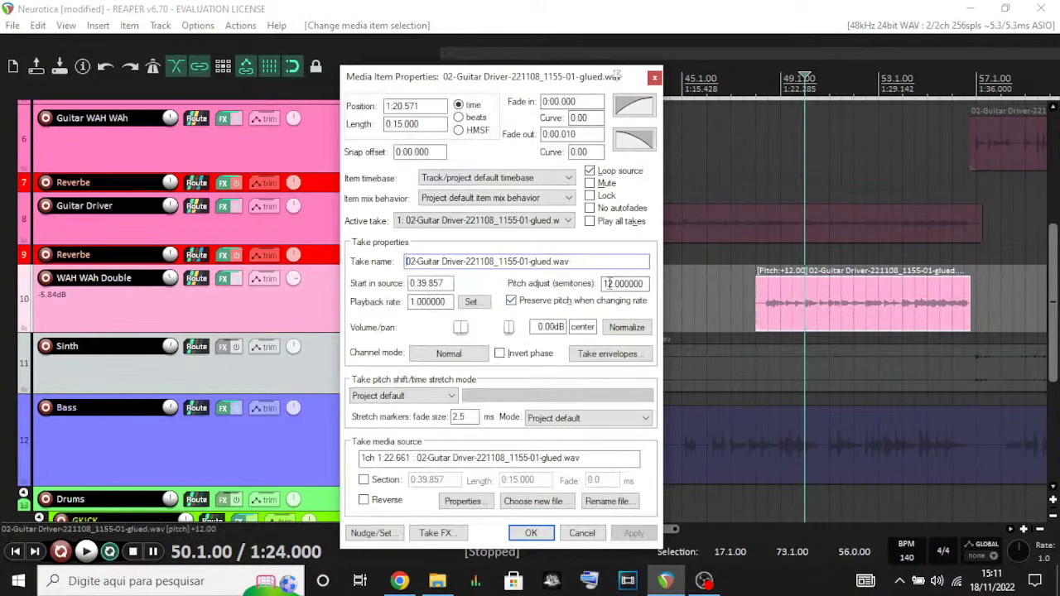
click(611, 283)
key(Return)
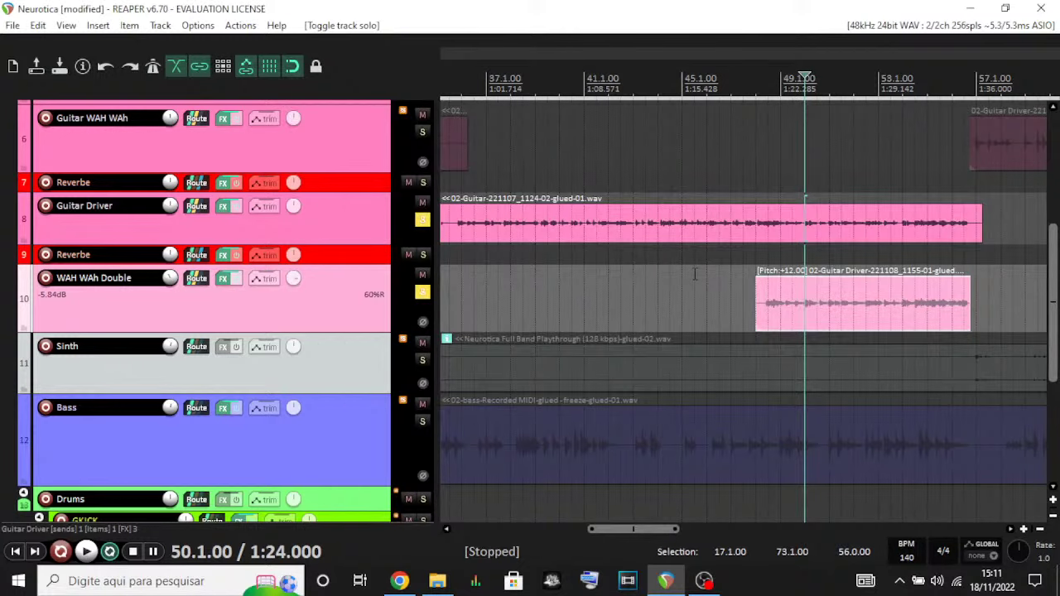
- Play Guitar Driver and WAH WAh Double soloed together, stop with the edit cursor at bar 48, and clear the solos
key(space)
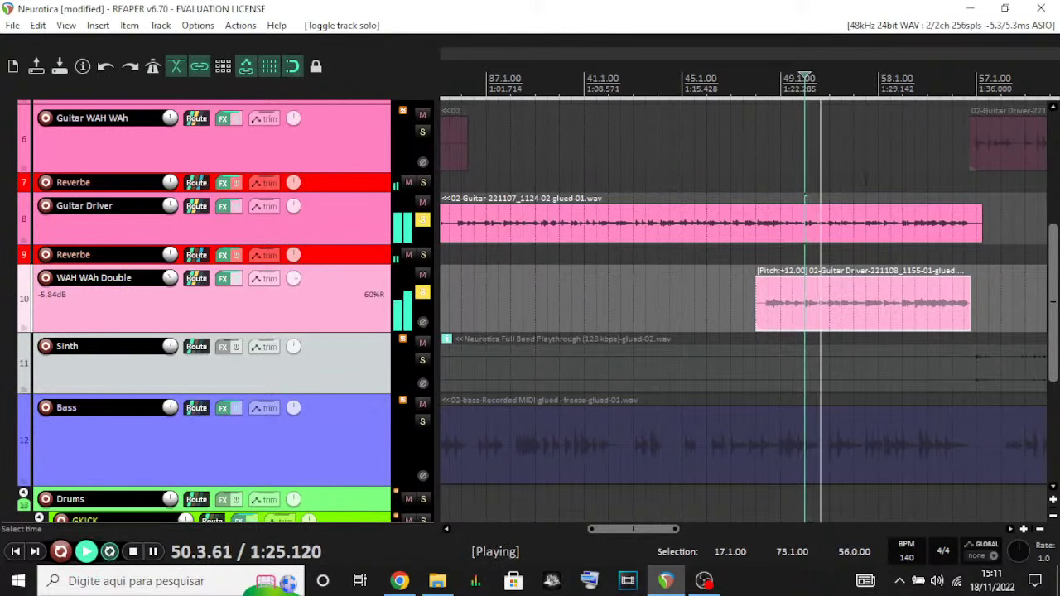
click(758, 244)
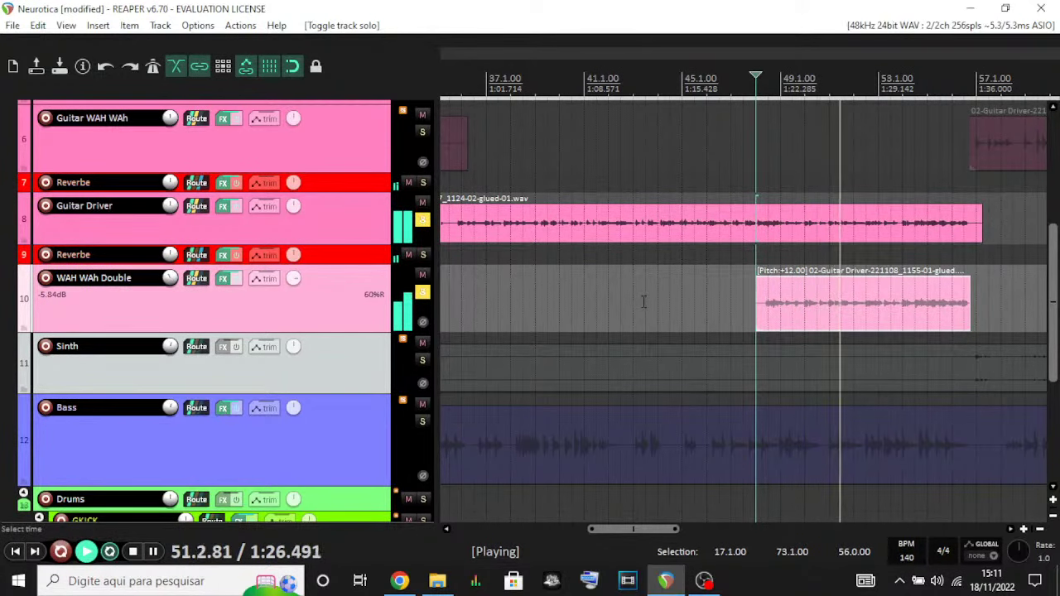
key(space)
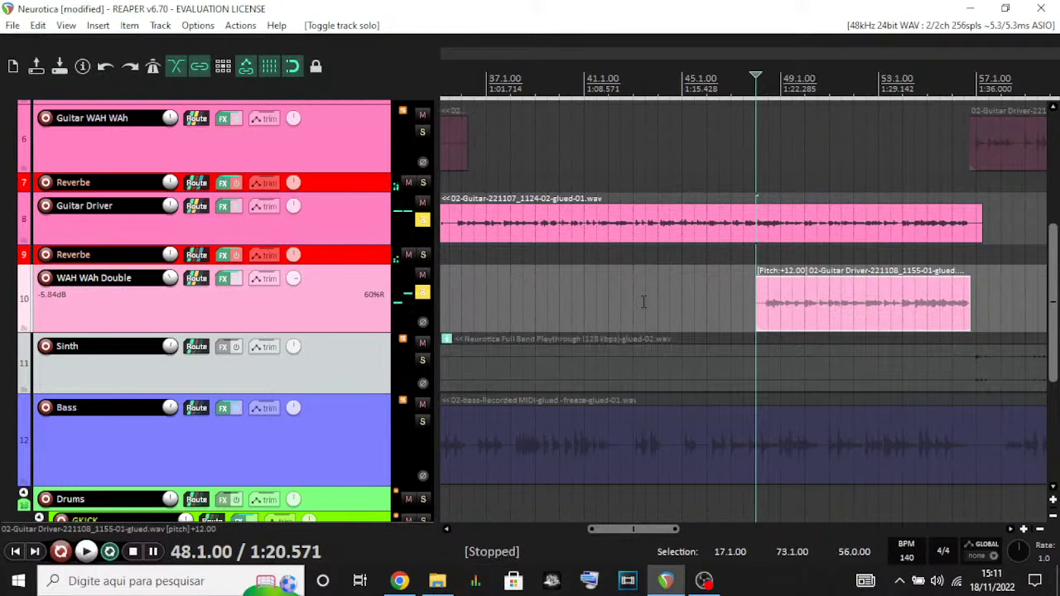
click(422, 292)
- Play the full mix from bar 48 and look over how the guitar clips follow one another across the tracks
scroll(319, 242, down, 1)
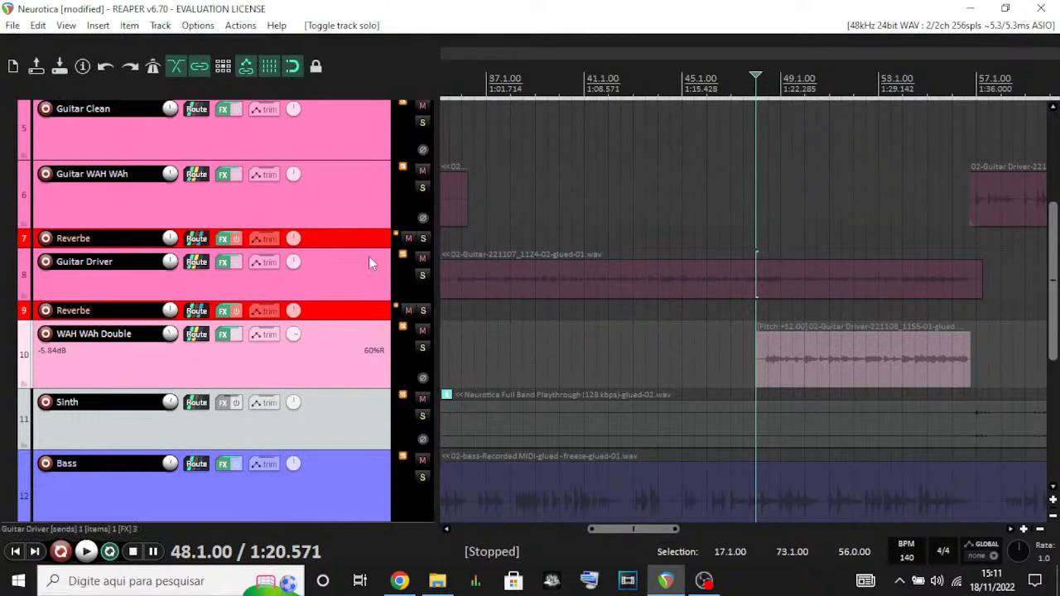
scroll(369, 263, up, 2)
scroll(737, 314, down, 2)
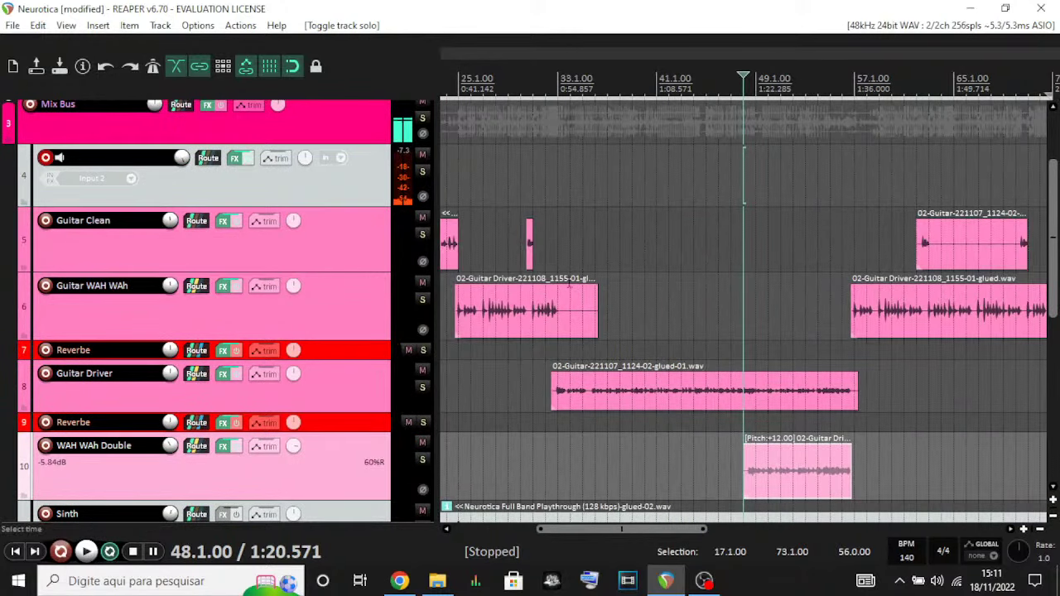
scroll(667, 278, up, 2)
scroll(667, 278, down, 4)
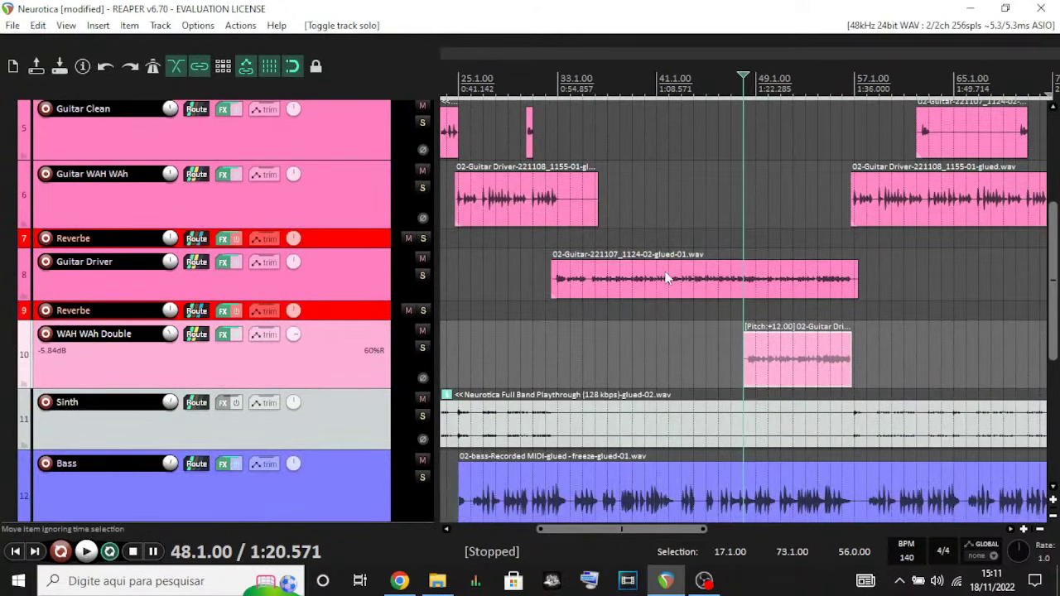
scroll(667, 278, down, 1)
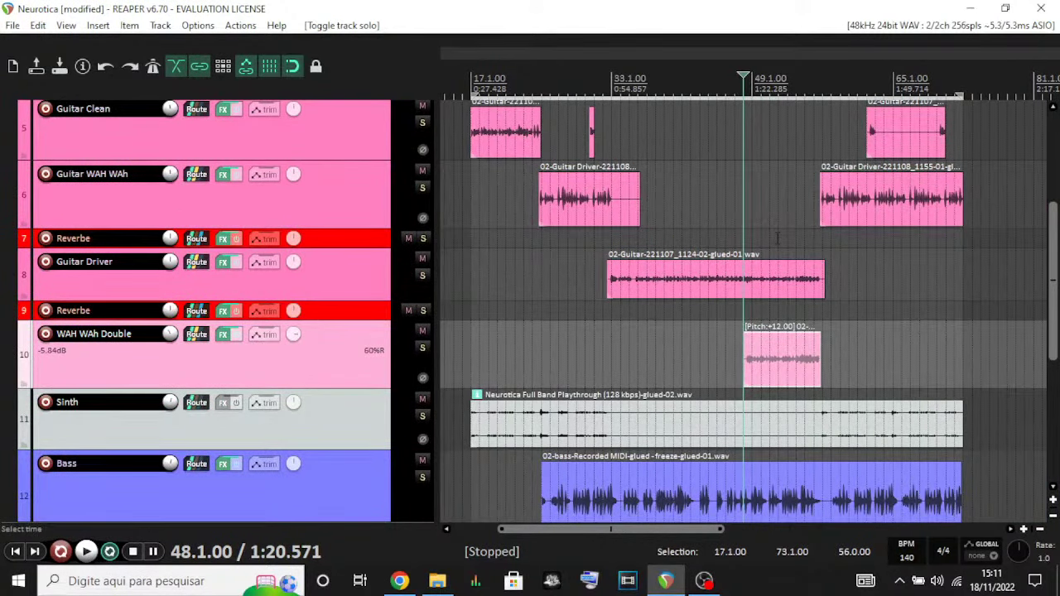
key(space)
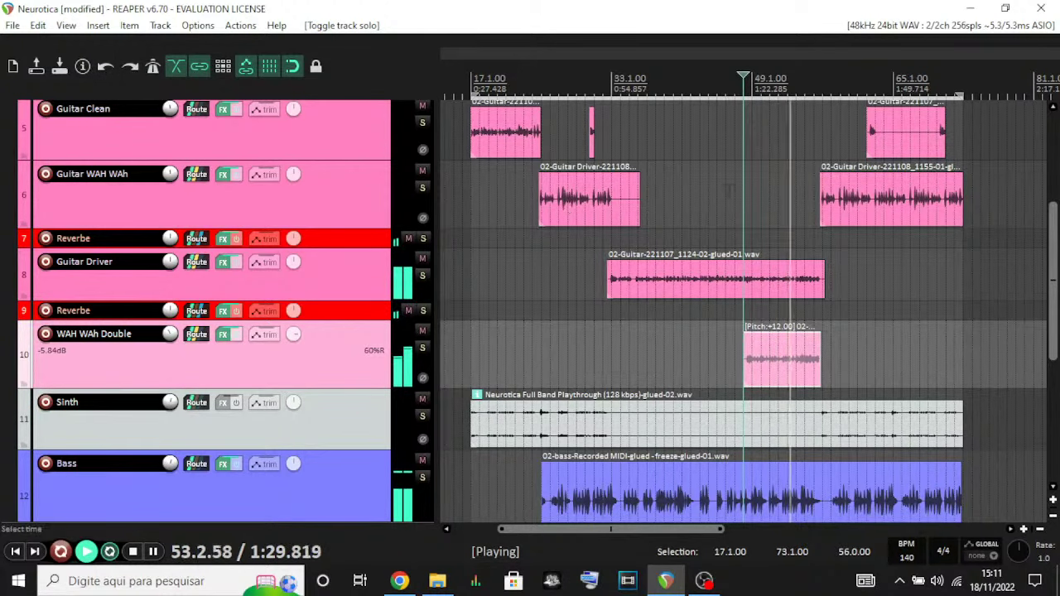
scroll(316, 283, up, 3)
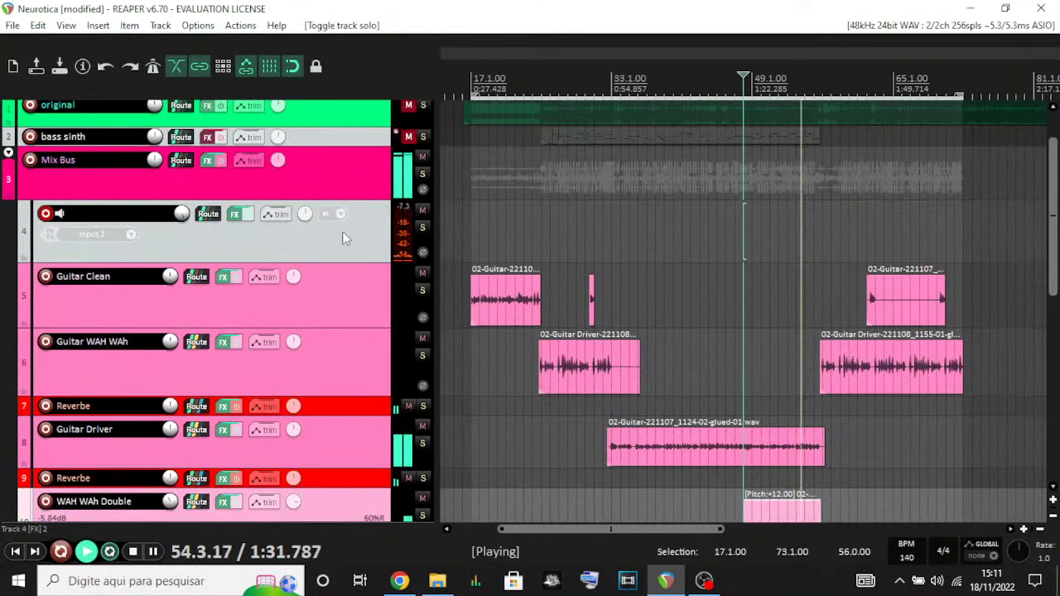
scroll(345, 237, down, 2)
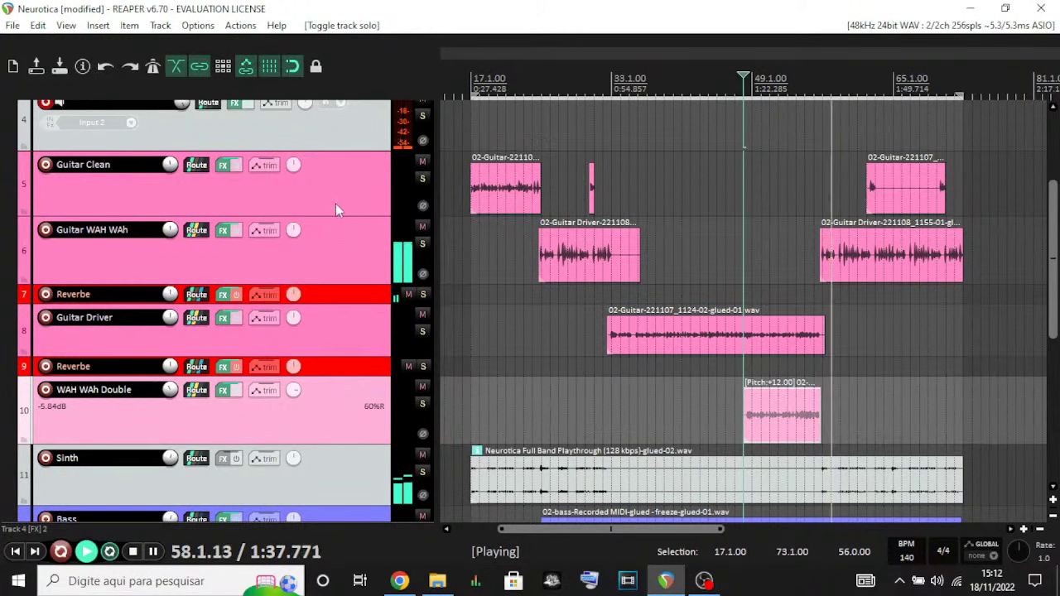
scroll(336, 203, up, 1)
scroll(308, 217, down, 1)
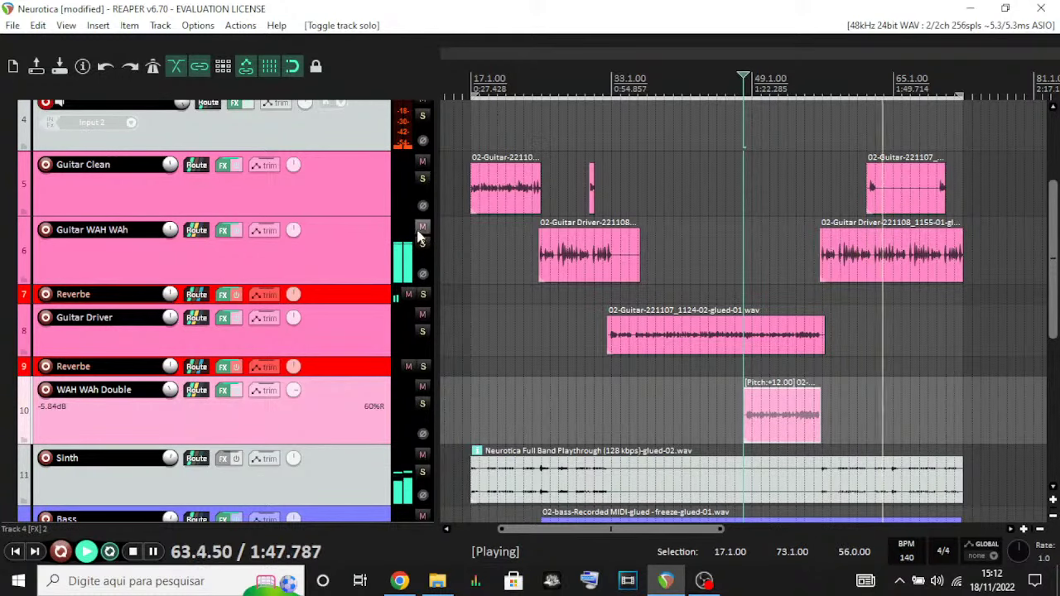
scroll(418, 236, up, 3)
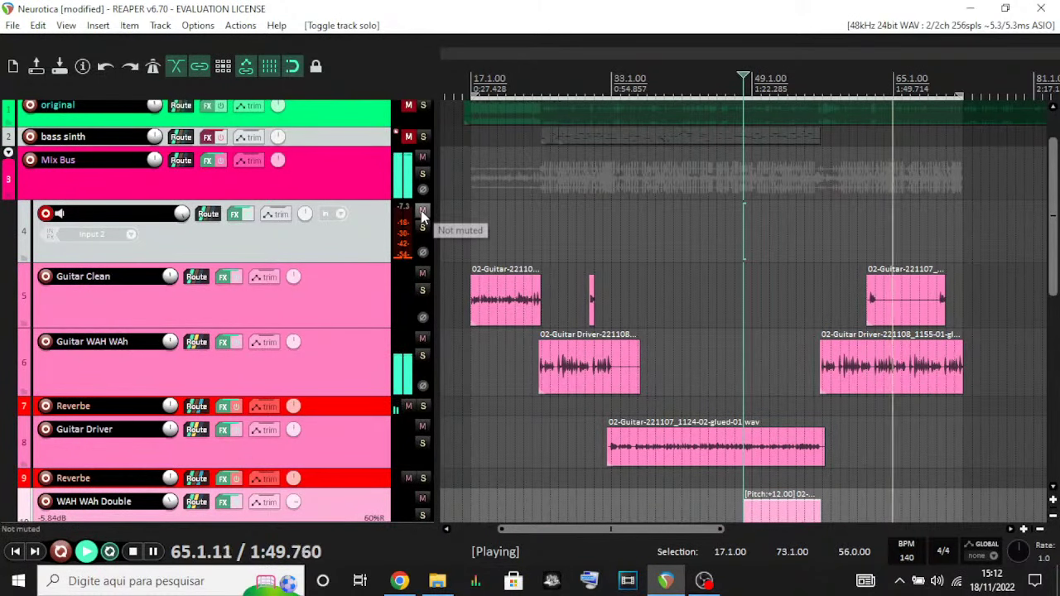
- Mute the Input 2 track, listen to the remaining mix through bar 72, and stop playback
click(422, 214)
scroll(712, 232, down, 2)
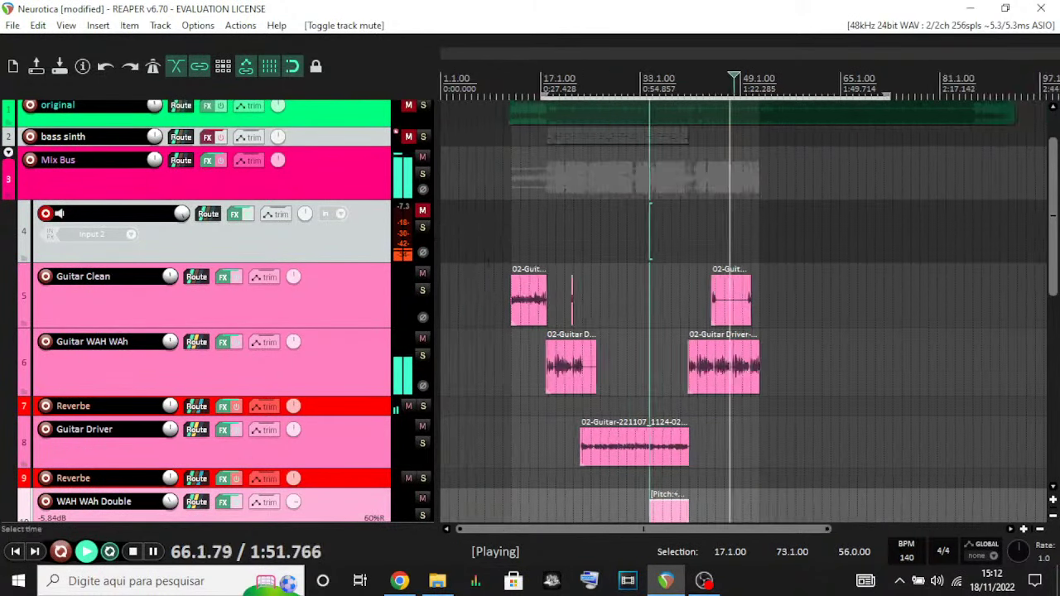
scroll(671, 331, up, 2)
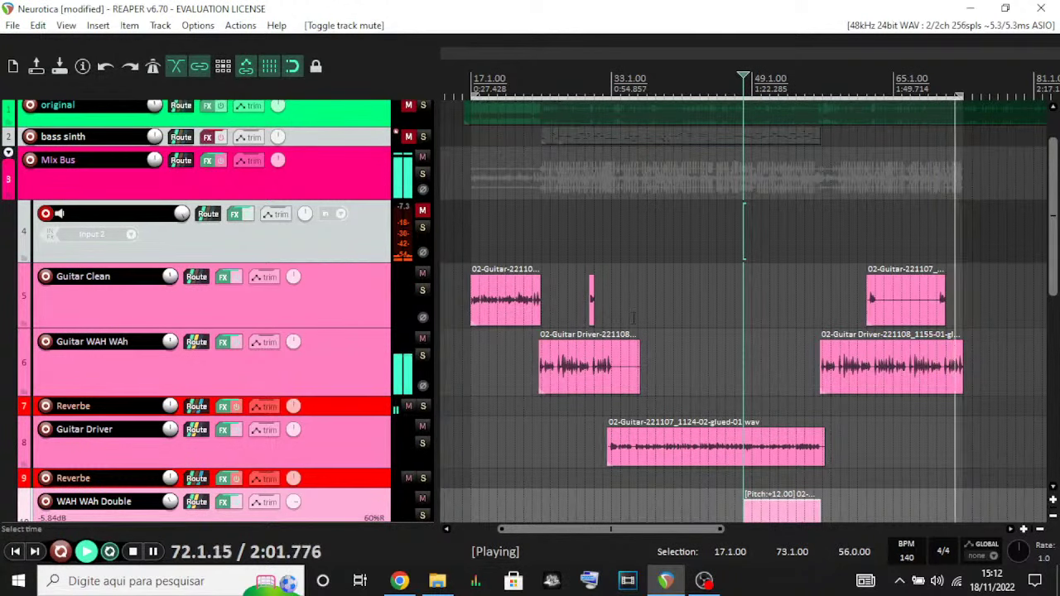
key(space)
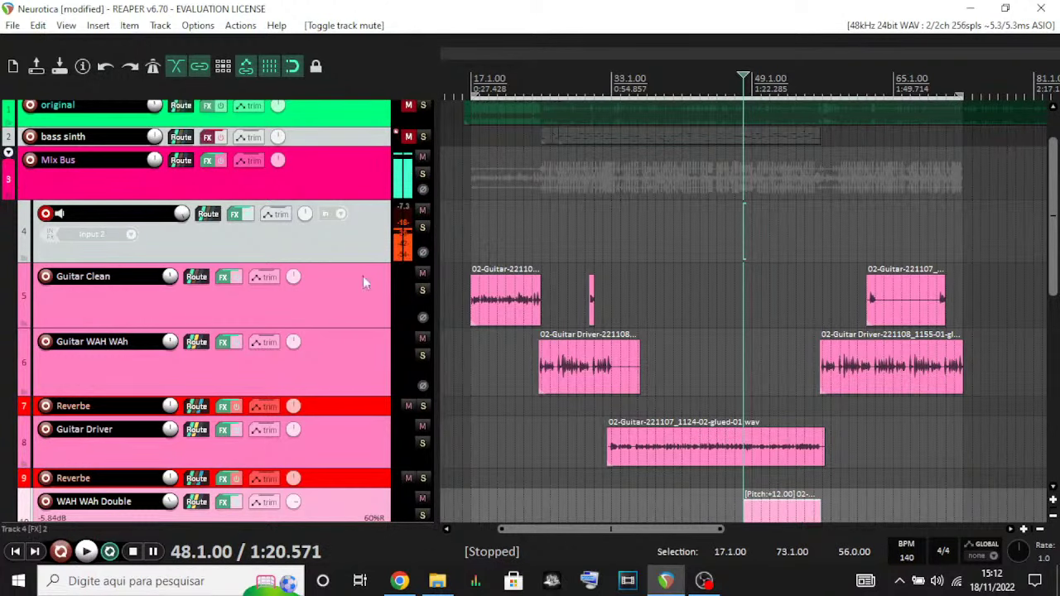
- Go through Guitar Clean, Guitar WAH WAh and the first Reverbe track by selecting each, and enlarge that Reverbe track's height
scroll(292, 236, down, 1)
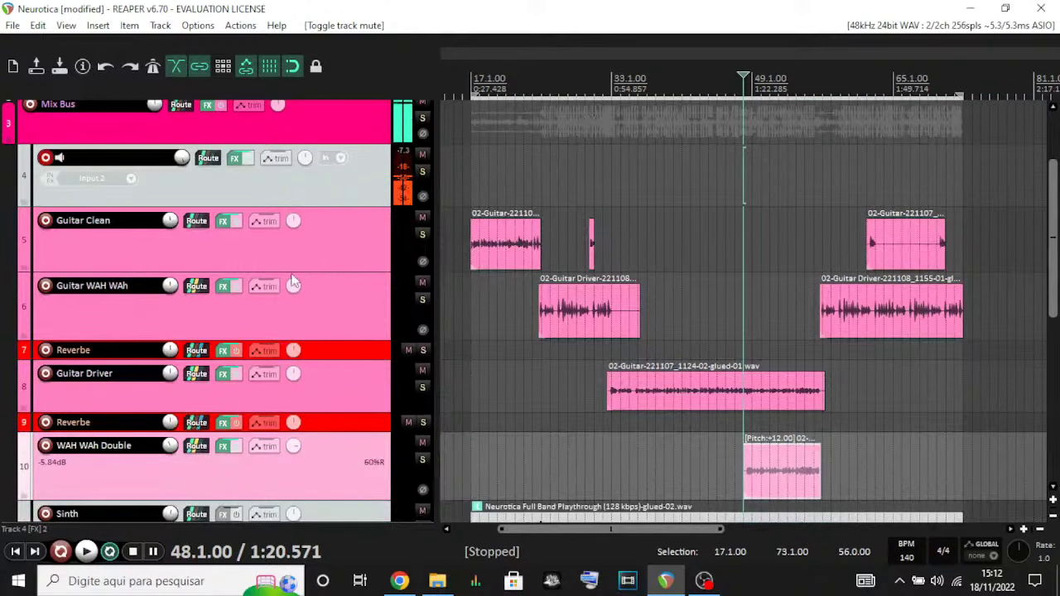
scroll(308, 240, up, 2)
scroll(361, 209, down, 3)
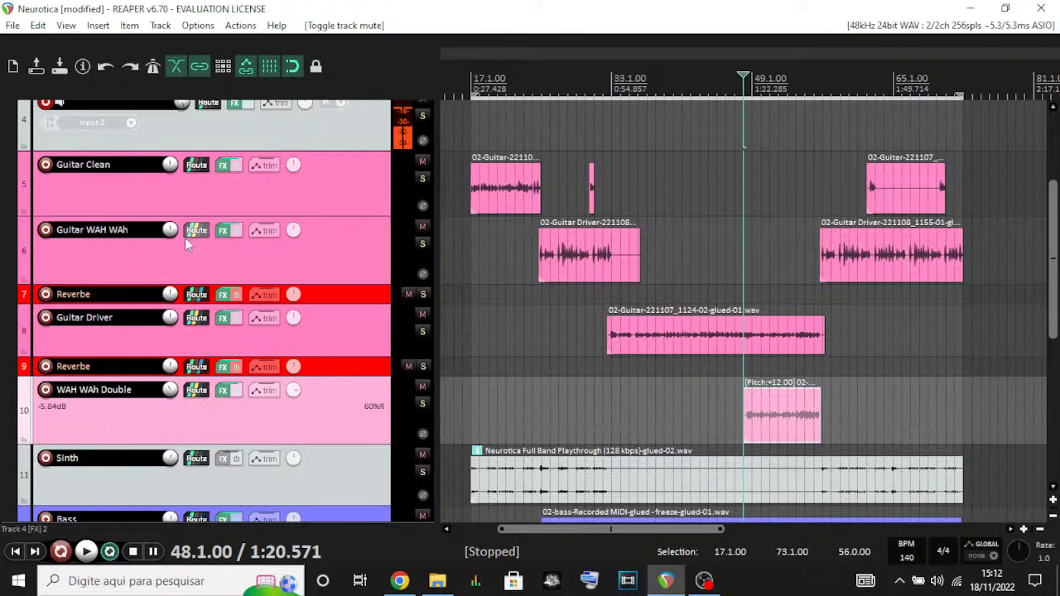
click(297, 184)
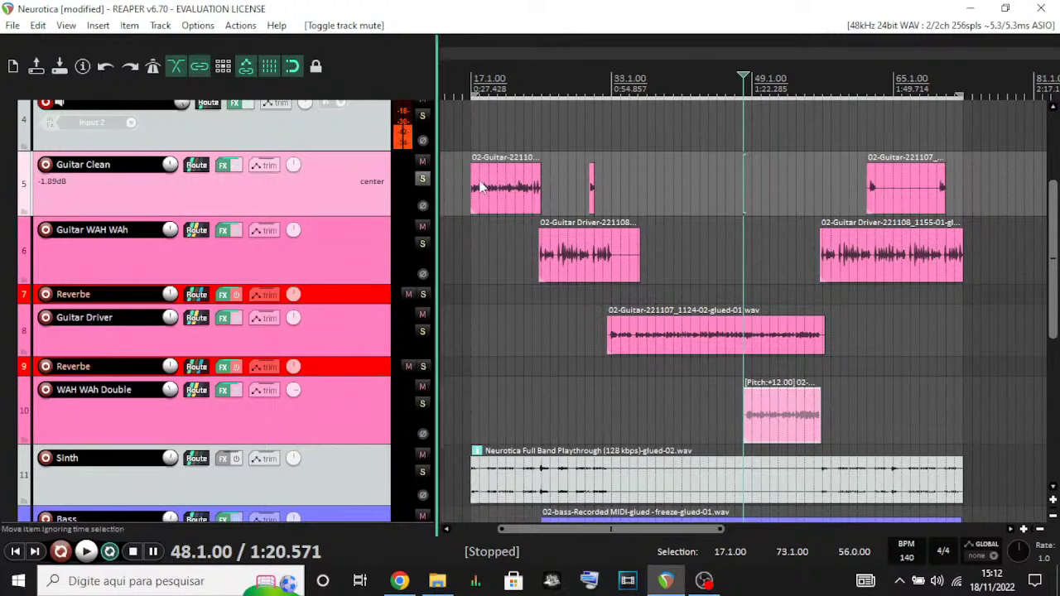
click(338, 239)
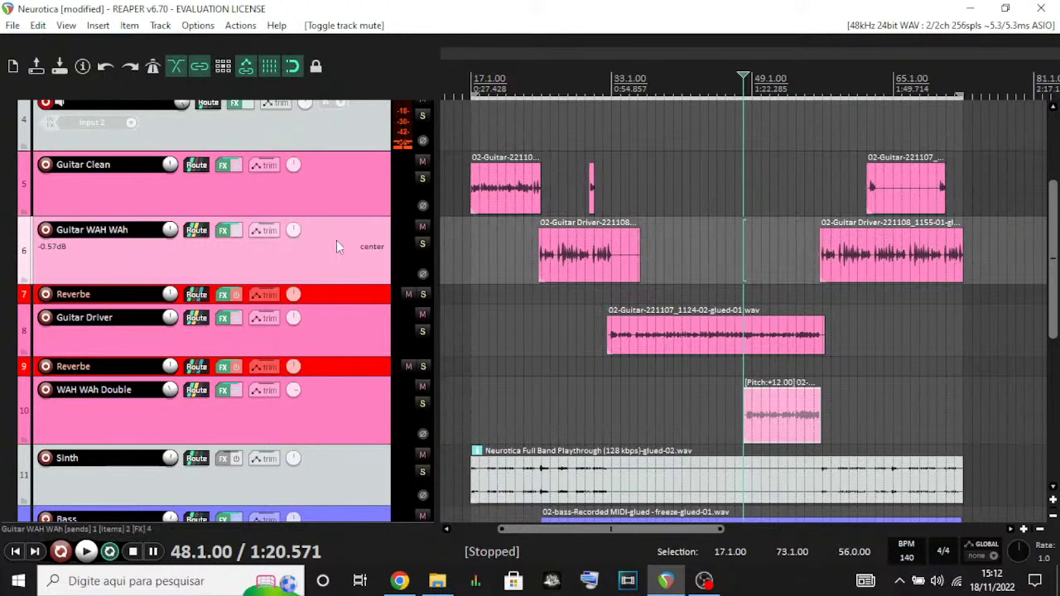
click(325, 300)
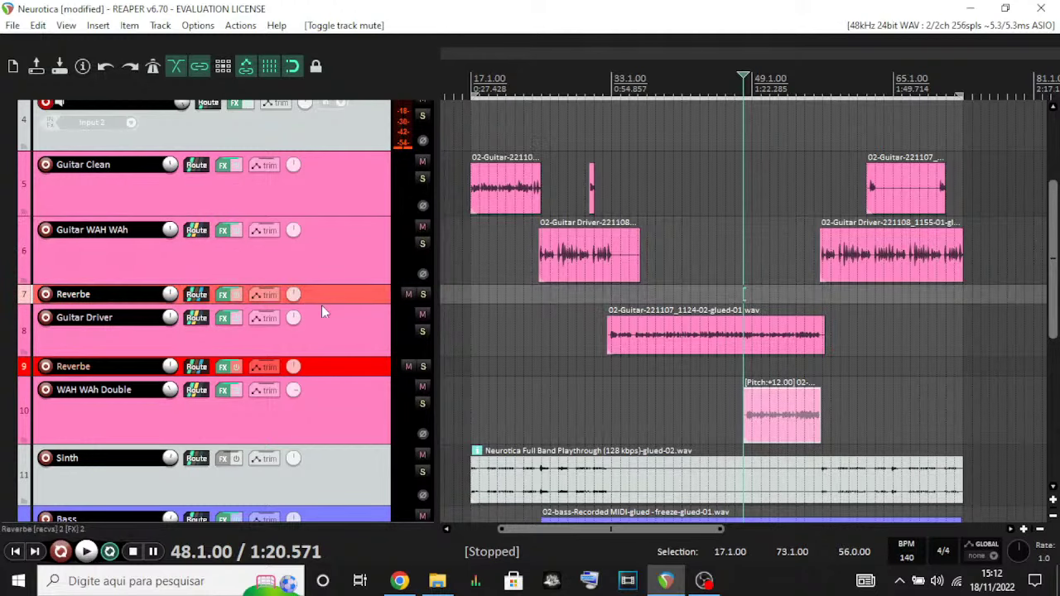
drag(321, 305, 324, 398)
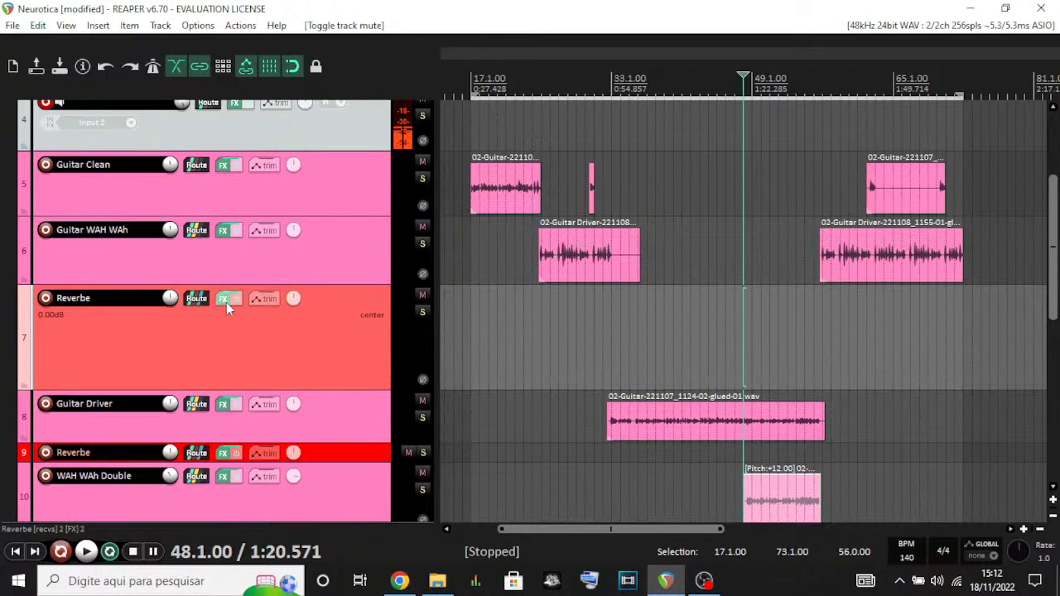
- Open the first Reverbe track's effects chain and examine its ReaEQ curve and TSAR-1R Reverb settings
click(226, 302)
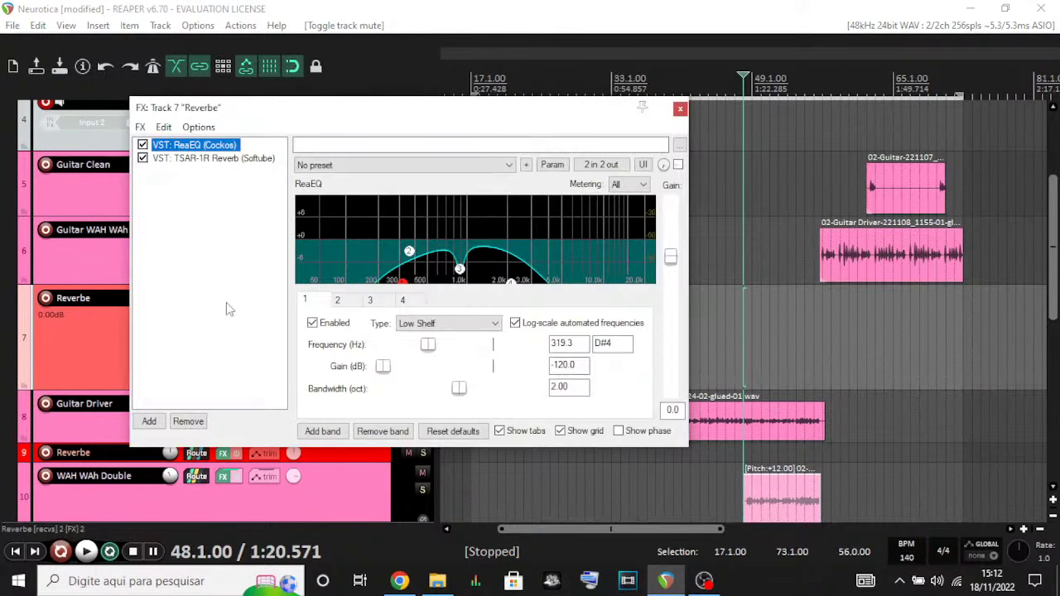
click(211, 159)
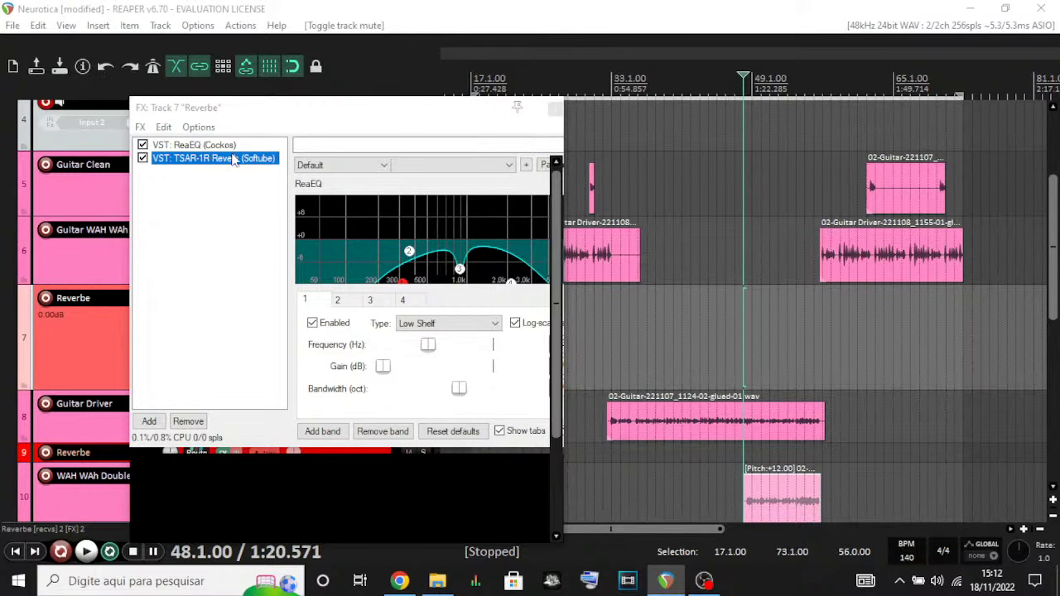
drag(409, 119, 619, 72)
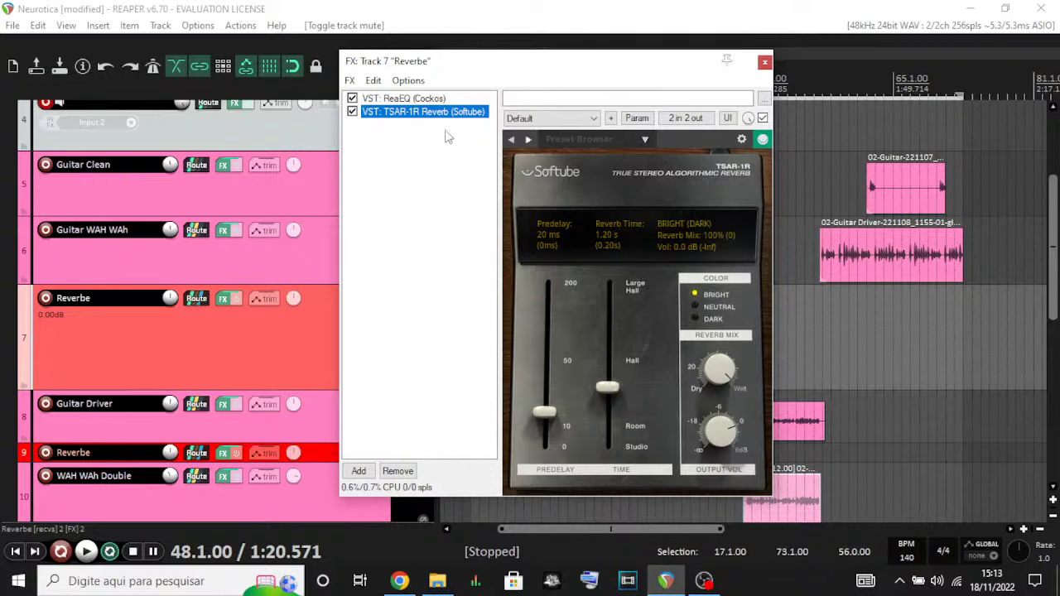
click(393, 100)
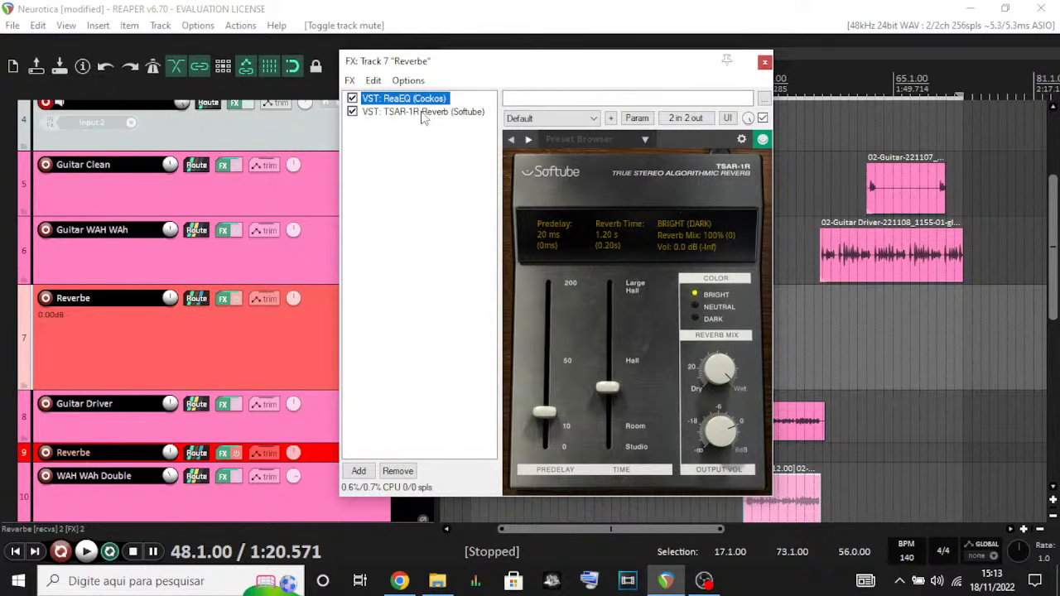
click(422, 114)
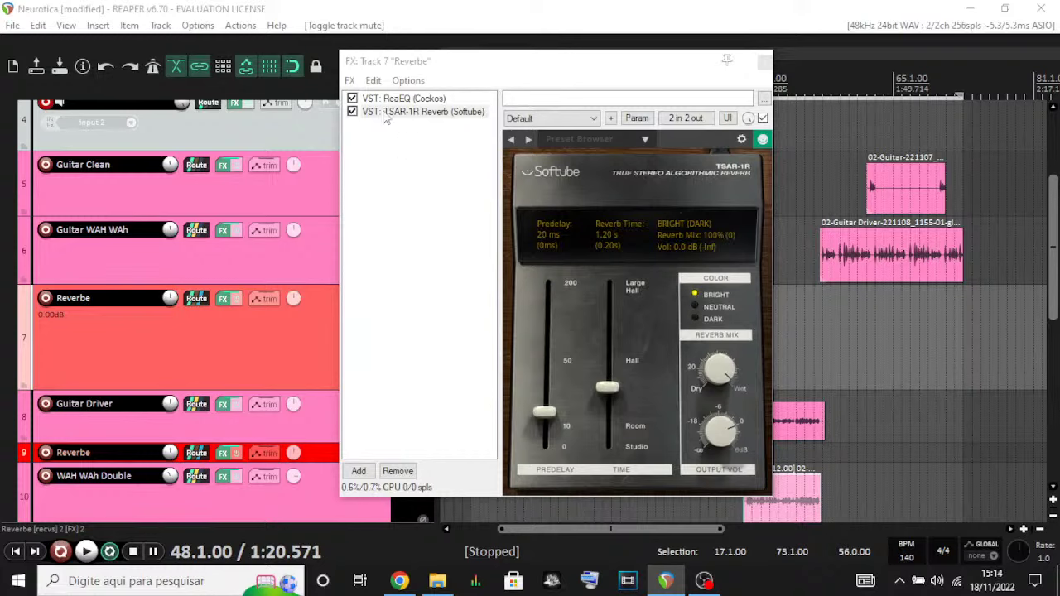
click(407, 100)
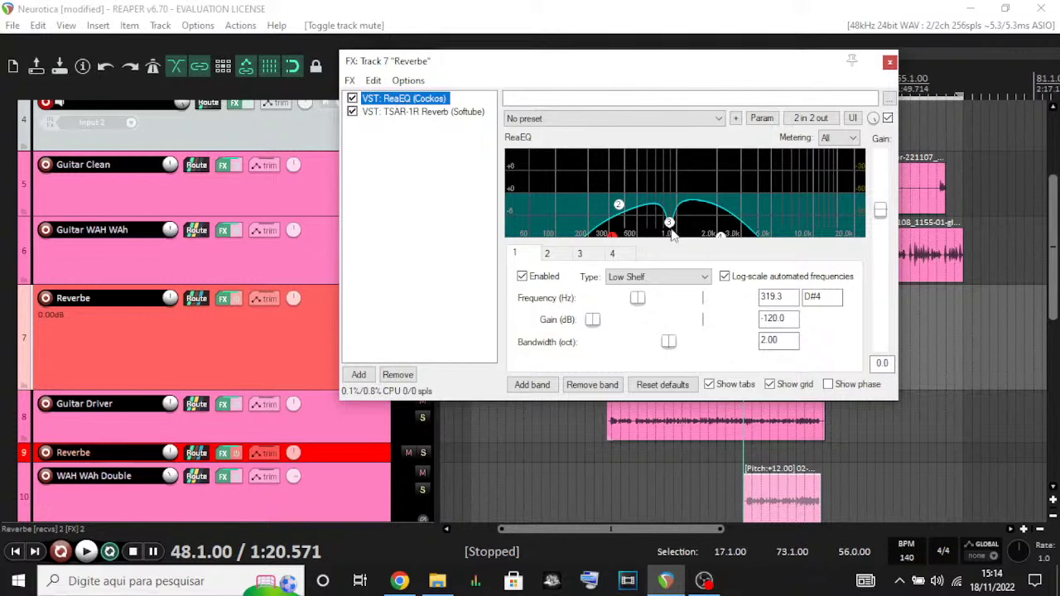
- Solo the second Reverbe track, play it from bar 48 with the ReaEQ display open, and stop playback
click(426, 458)
click(424, 453)
key(space)
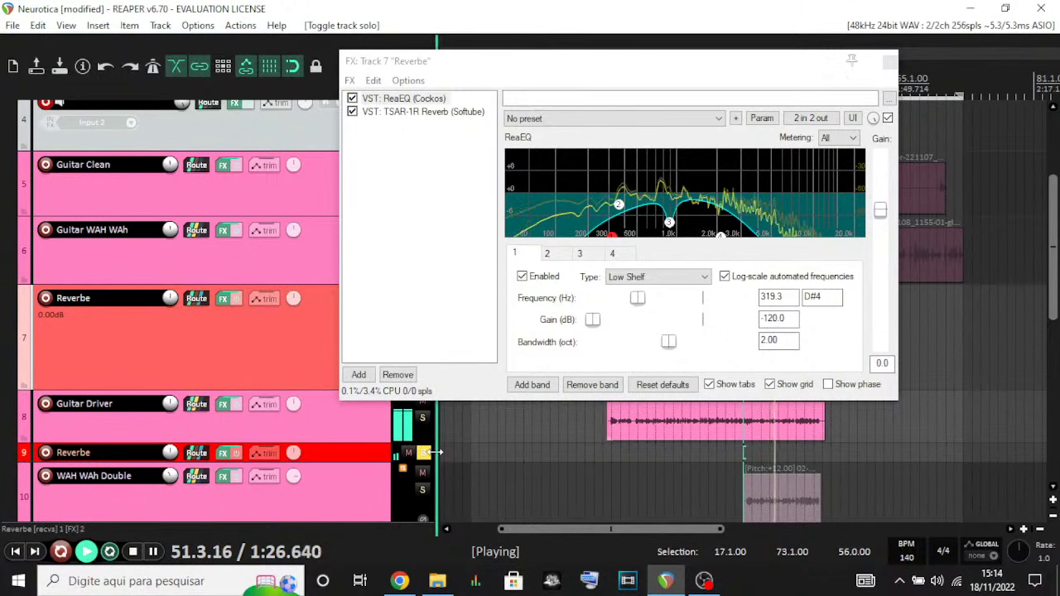
key(space)
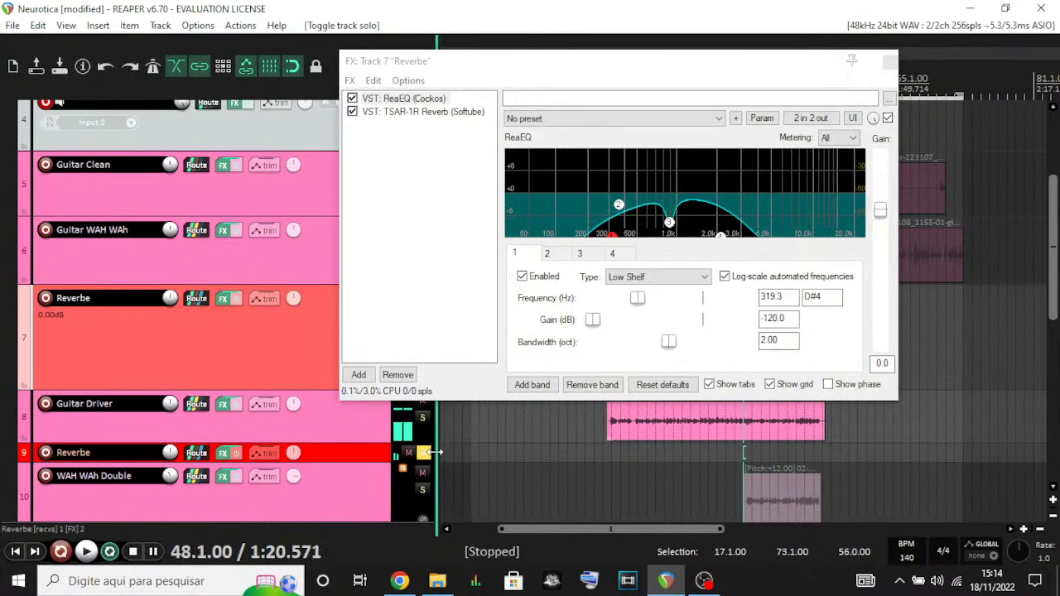
- Play the soloed second Reverbe track from bar 48, briefly bypass the first Reverbe track's ReaEQ, restore both states, and close the effects chain
click(423, 453)
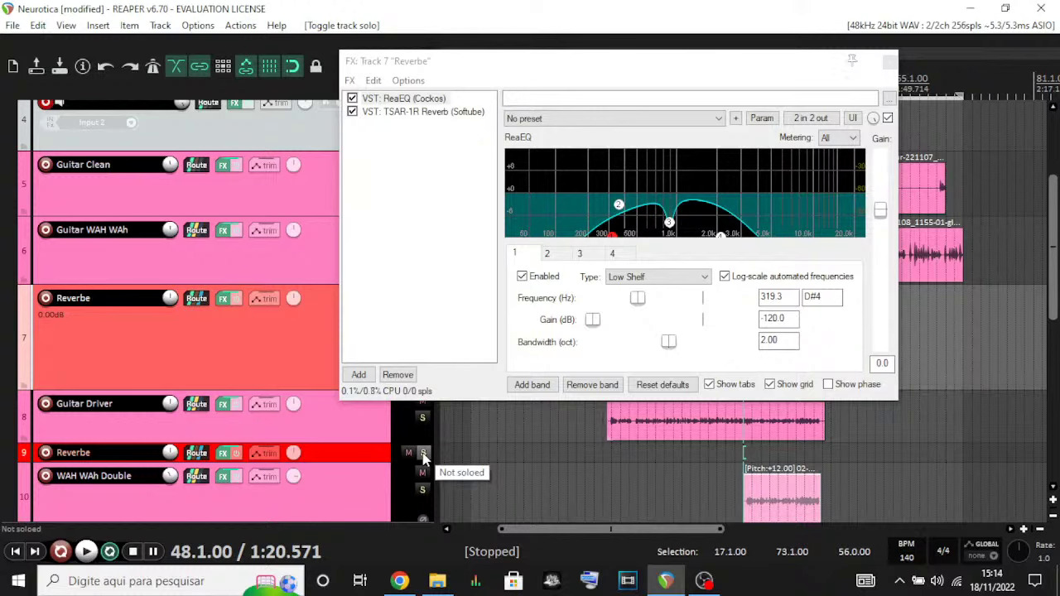
click(423, 454)
key(space)
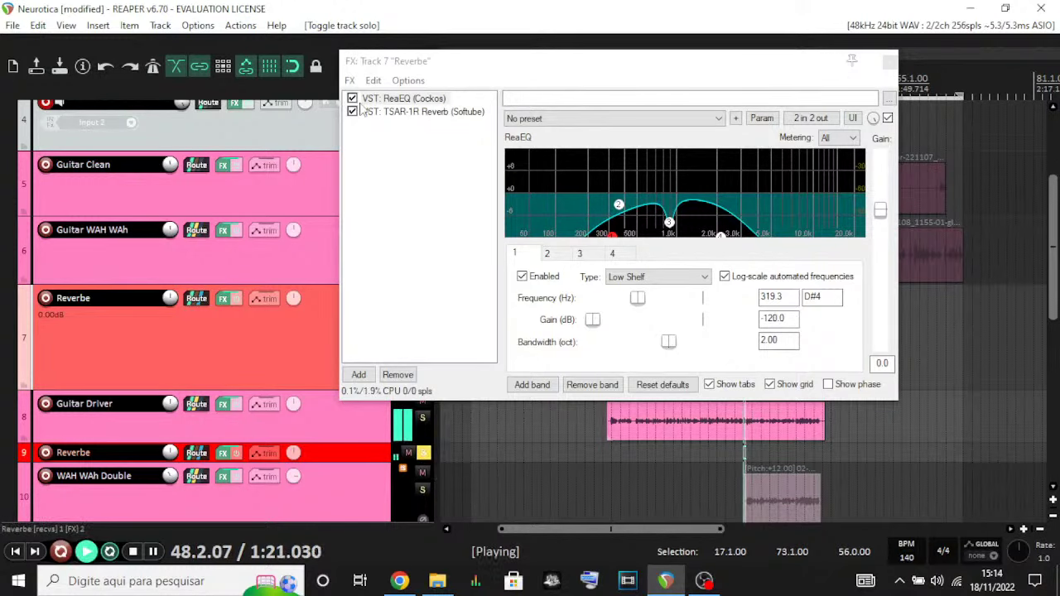
click(353, 98)
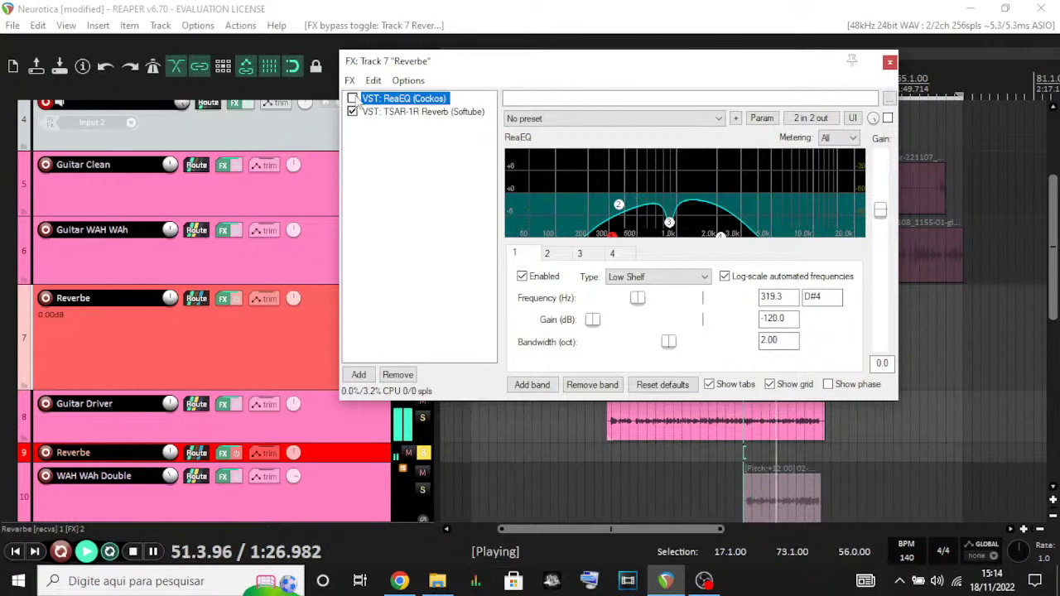
key(space)
click(353, 100)
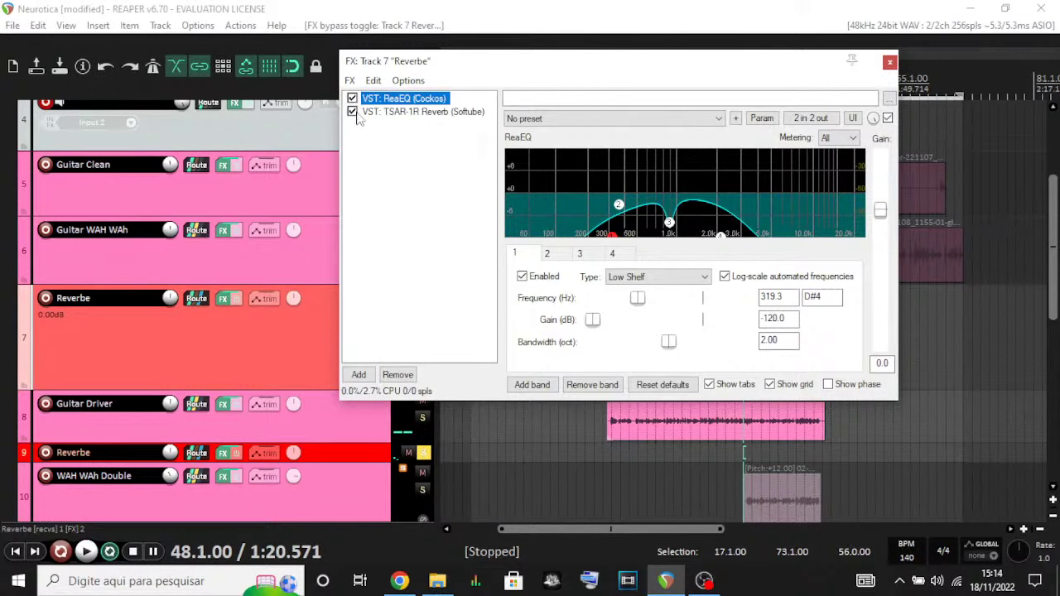
click(423, 452)
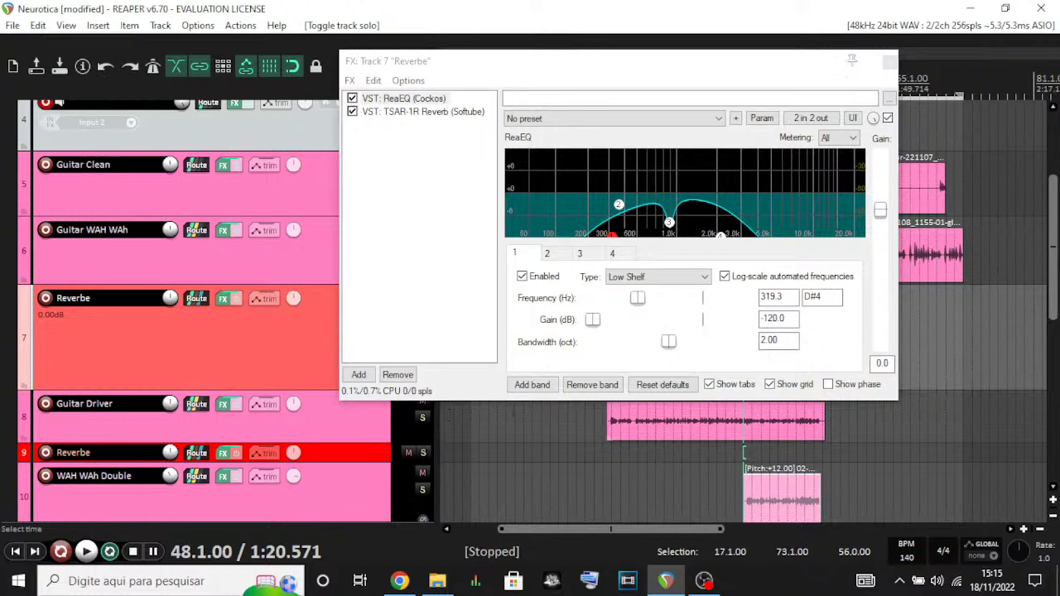
click(222, 298)
- Select the Guitar Driver track, open the effects chain of the Reverbe track below it, and examine its TSAR-1R Reverb settings
scroll(216, 325, down, 3)
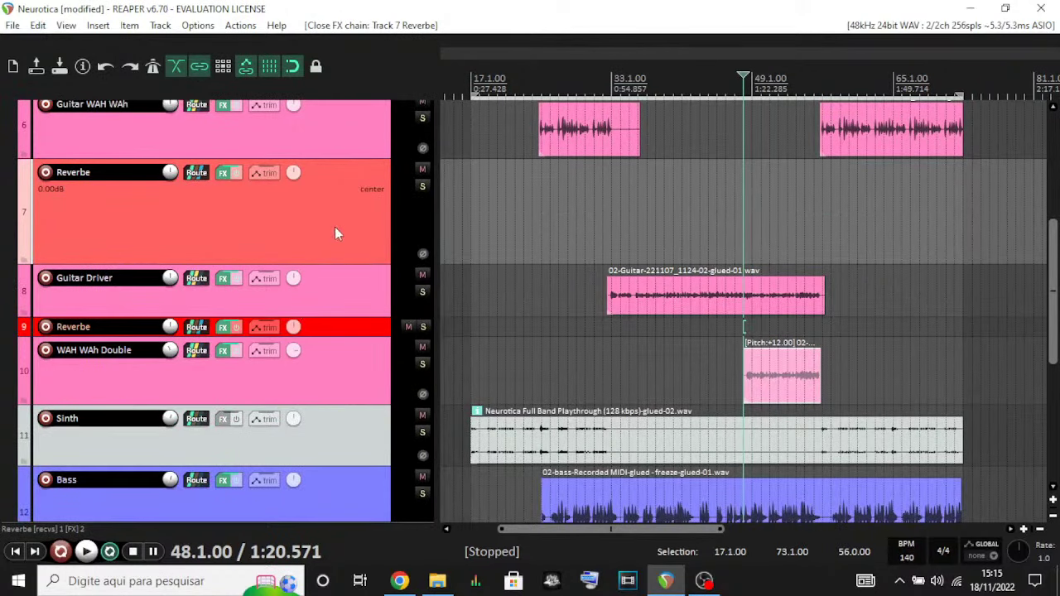
scroll(334, 227, down, 1)
scroll(346, 231, up, 1)
click(340, 293)
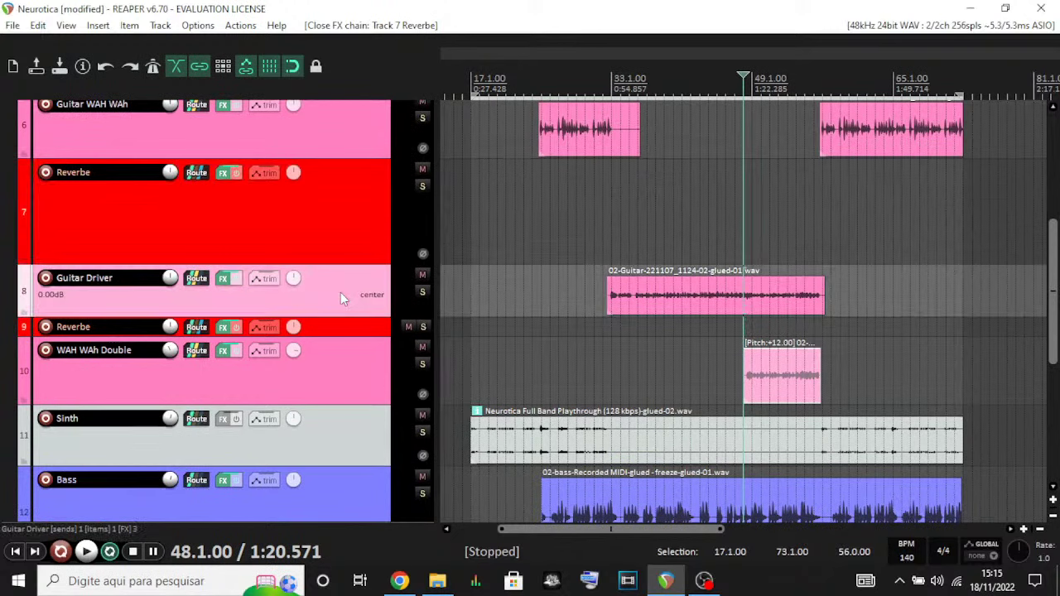
click(224, 327)
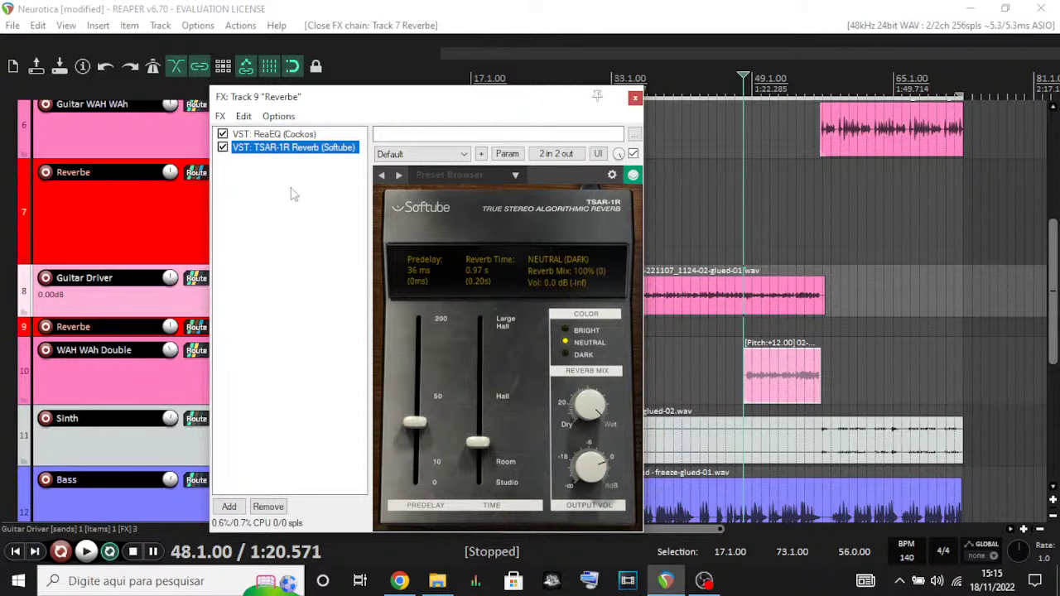
drag(406, 101, 528, 91)
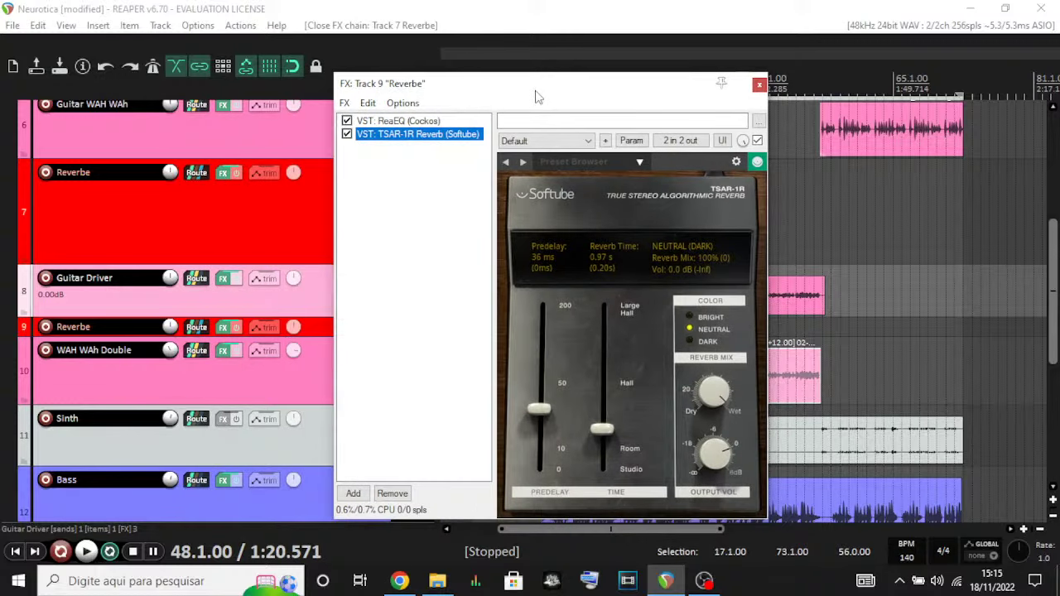
click(705, 379)
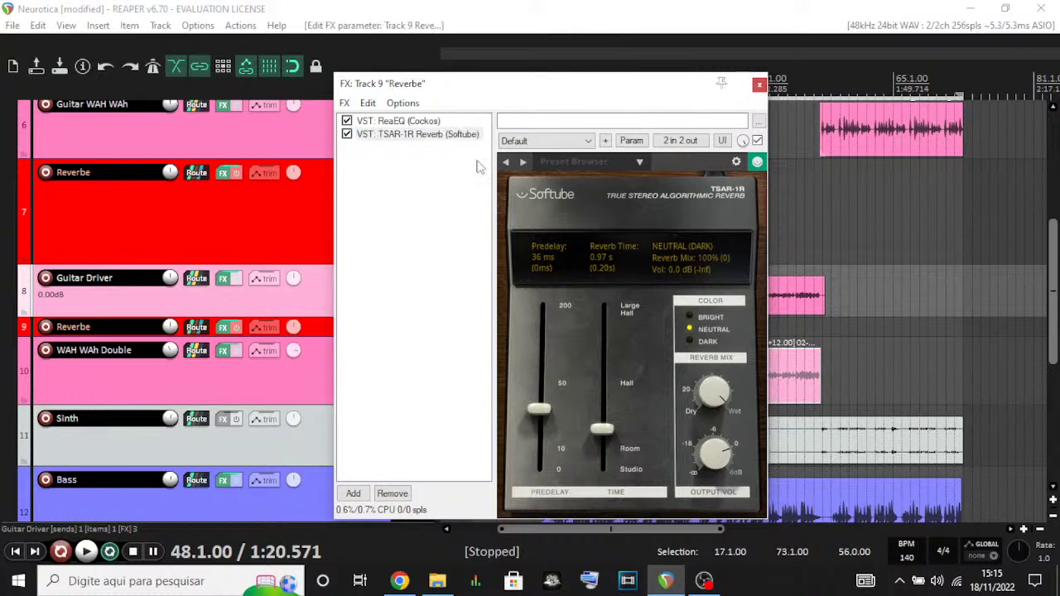
- Examine the ReaEQ curve and its high-shelf band on the second Reverbe track, and close its effects chain
click(398, 124)
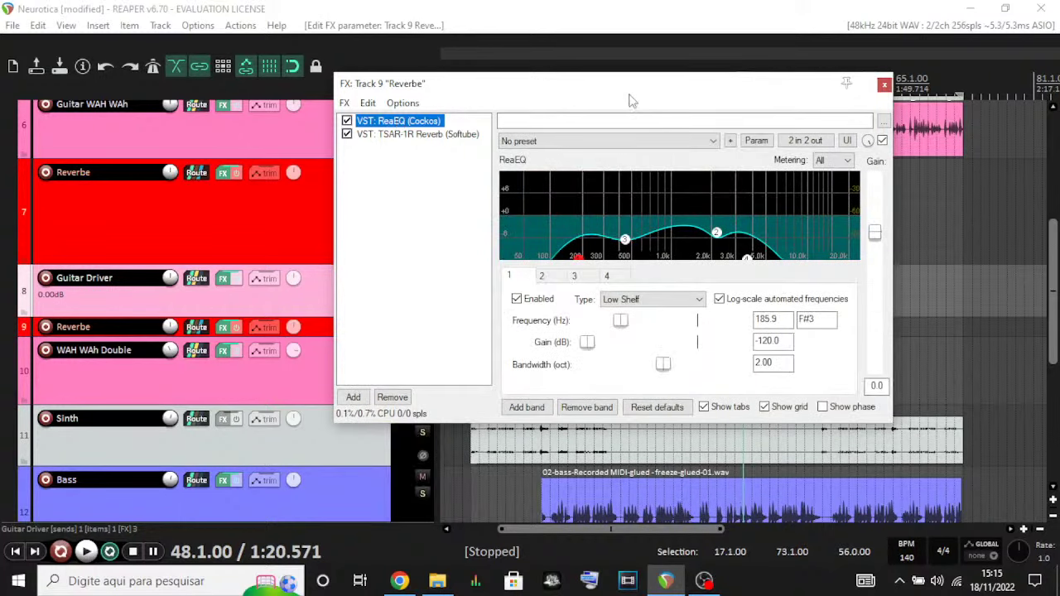
drag(598, 89, 468, 72)
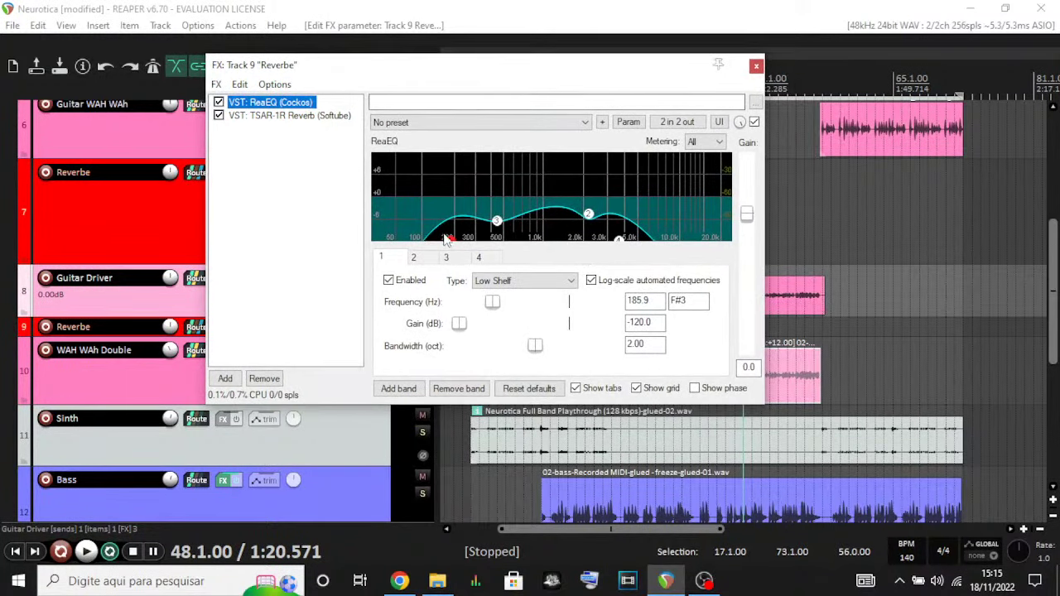
mouse_move(495, 230)
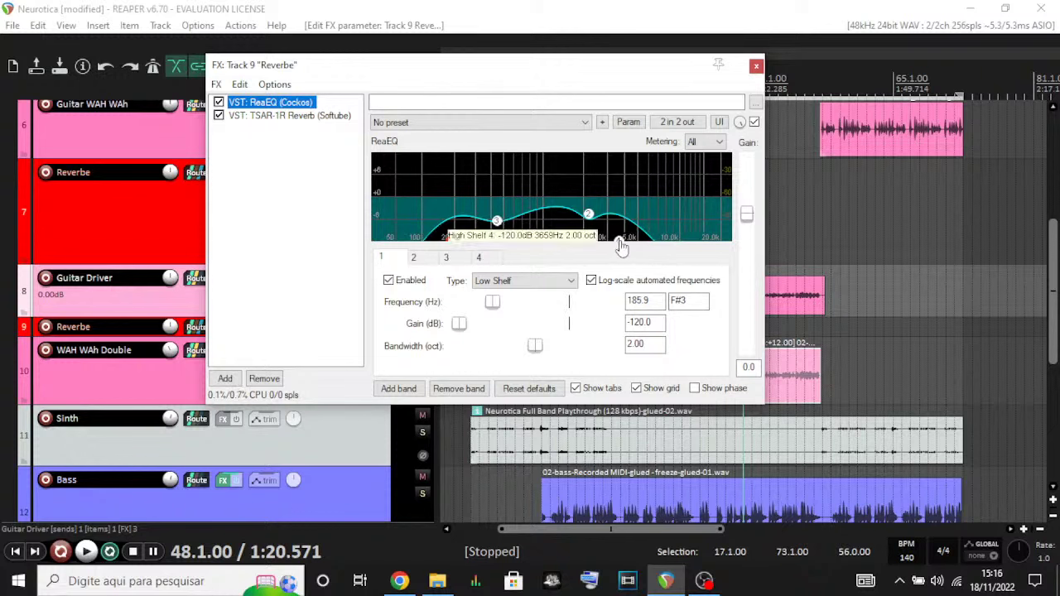
mouse_move(622, 245)
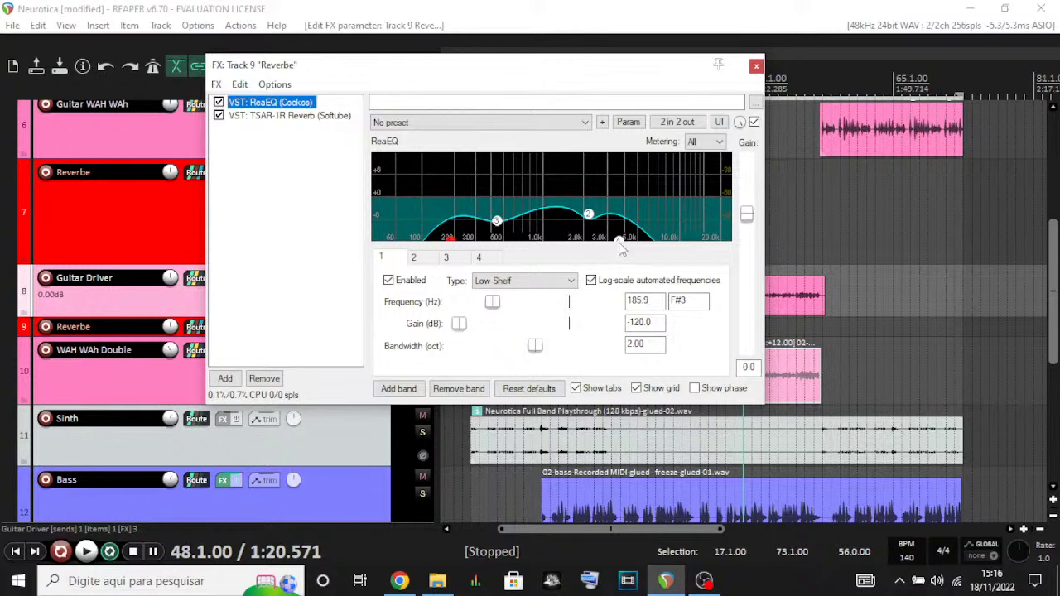
click(756, 67)
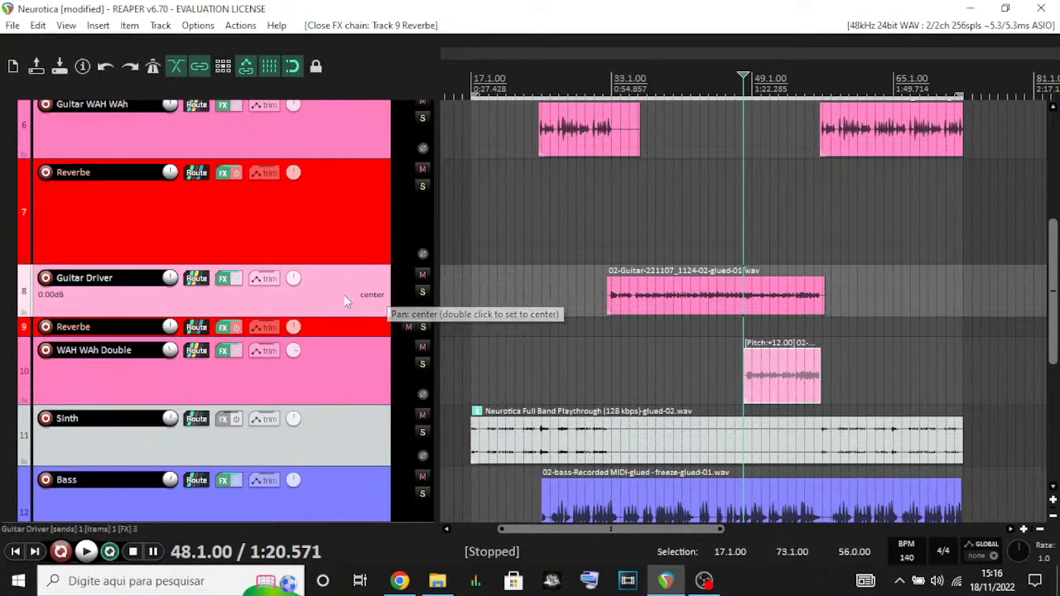
- Look over the whole track list, from the Mix Bus and guitar tracks down to Sinth, Bass and the drum tracks
scroll(335, 275, down, 2)
scroll(335, 277, up, 1)
scroll(335, 274, down, 2)
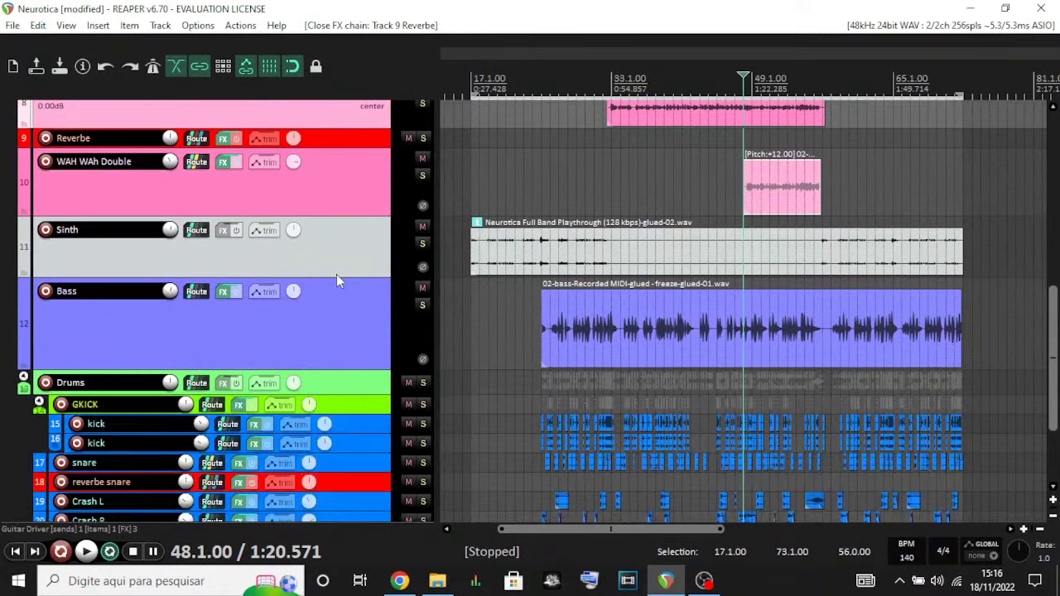
scroll(340, 278, down, 2)
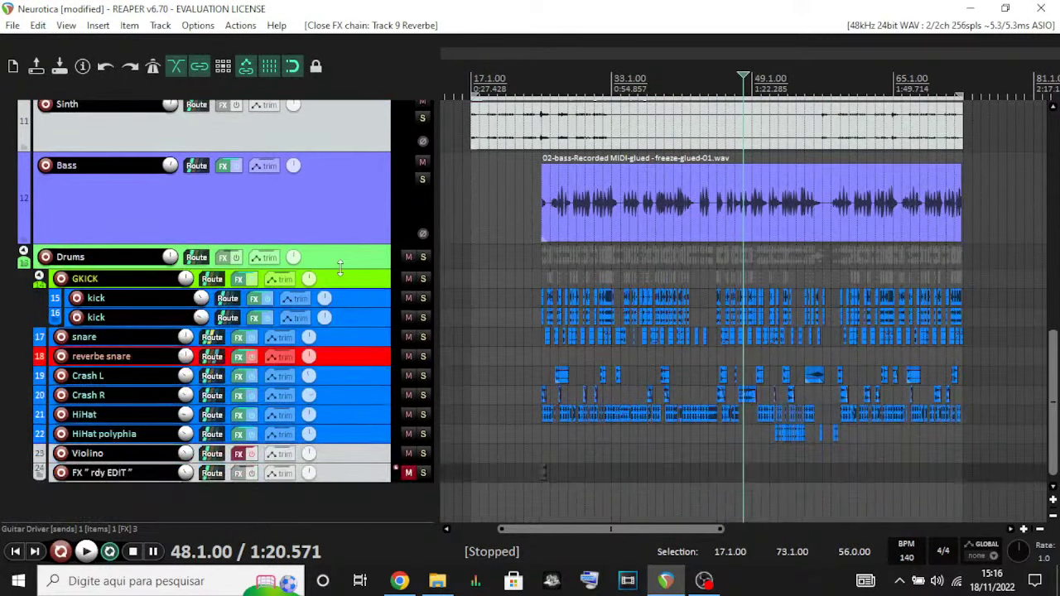
scroll(339, 266, up, 10)
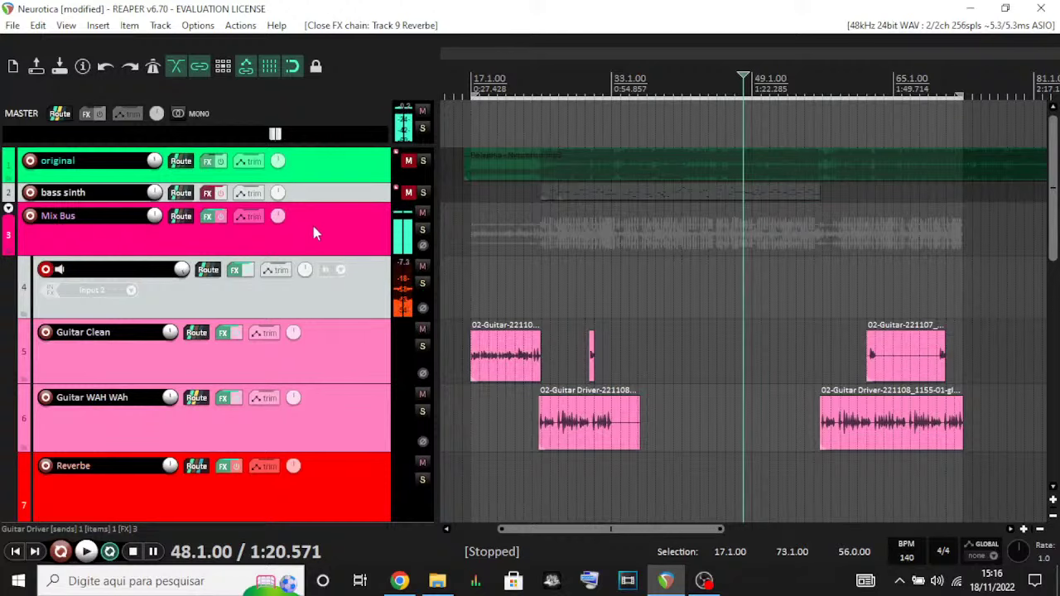
scroll(313, 227, down, 3)
scroll(324, 236, down, 2)
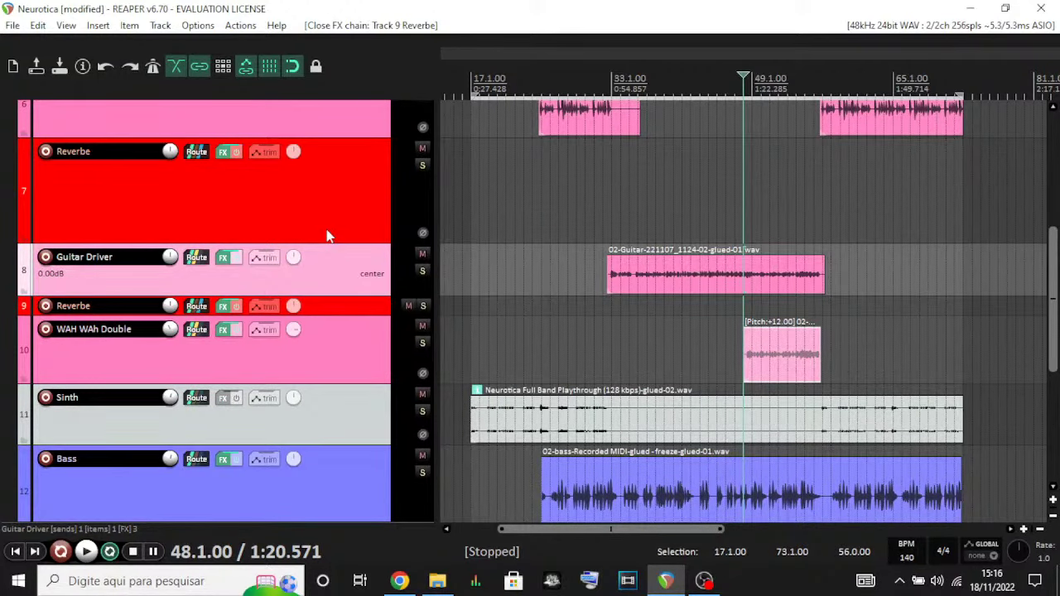
scroll(331, 211, down, 3)
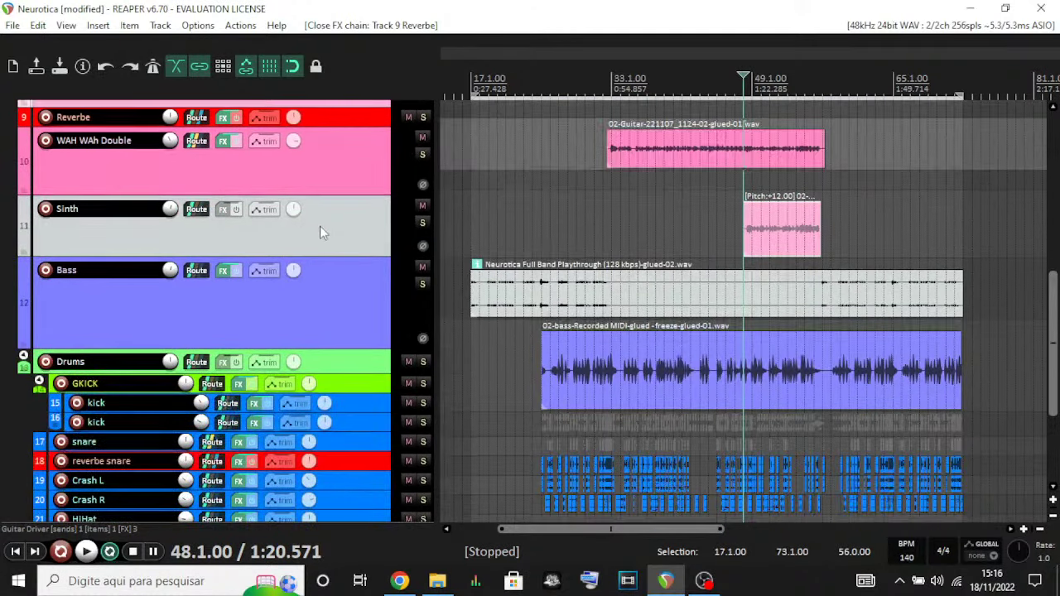
scroll(306, 236, up, 7)
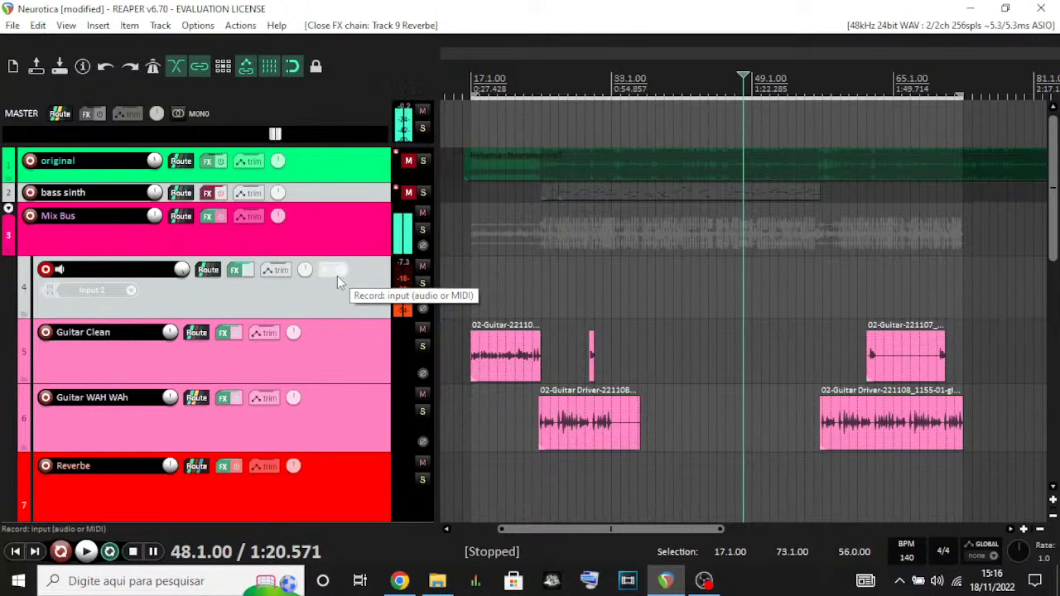
scroll(339, 300, down, 5)
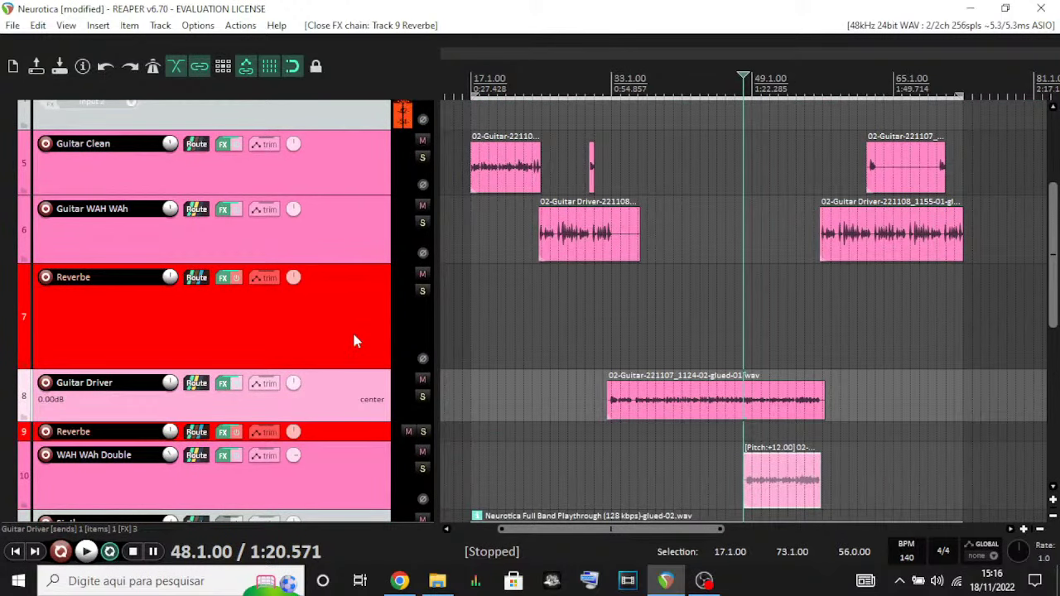
scroll(353, 231, down, 2)
scroll(340, 236, up, 2)
scroll(339, 195, down, 3)
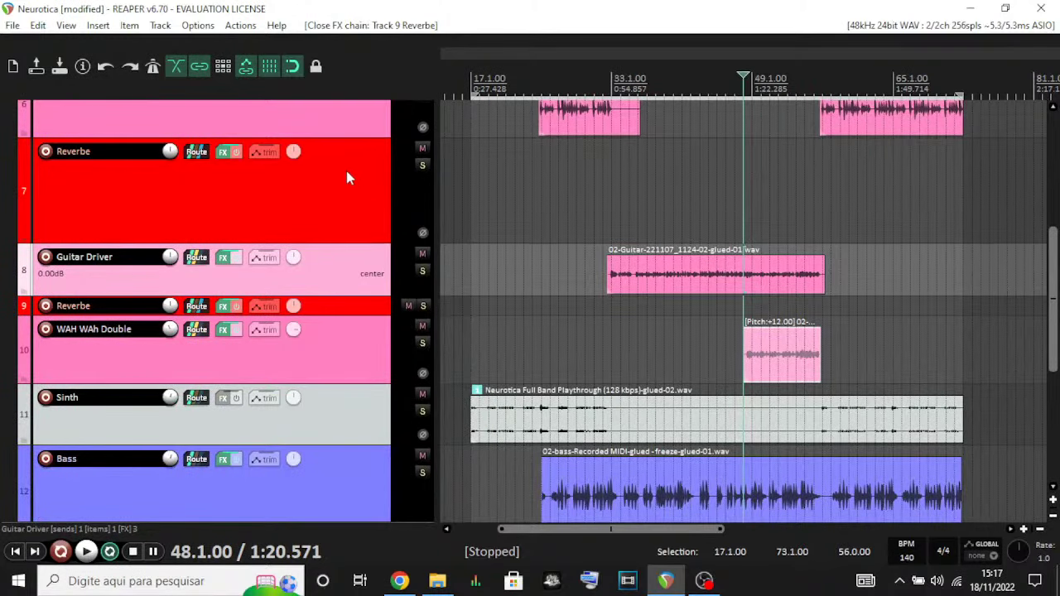
scroll(340, 207, down, 3)
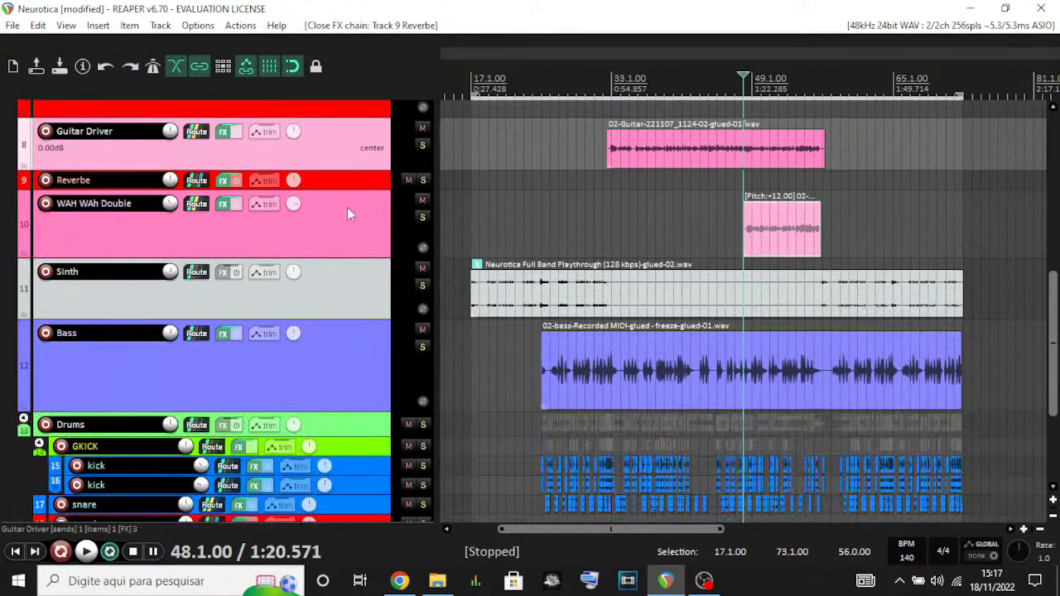
scroll(344, 242, down, 3)
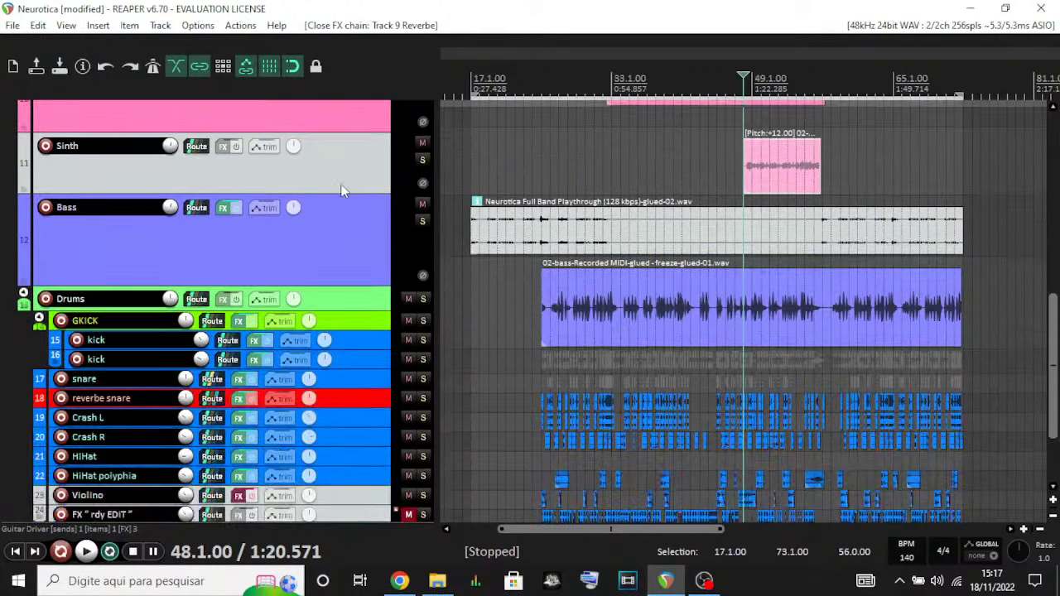
- Play the project from bar 17 with the Sinth track selected, soloing and unsoloing Sinth during playback, and stop
scroll(348, 186, up, 2)
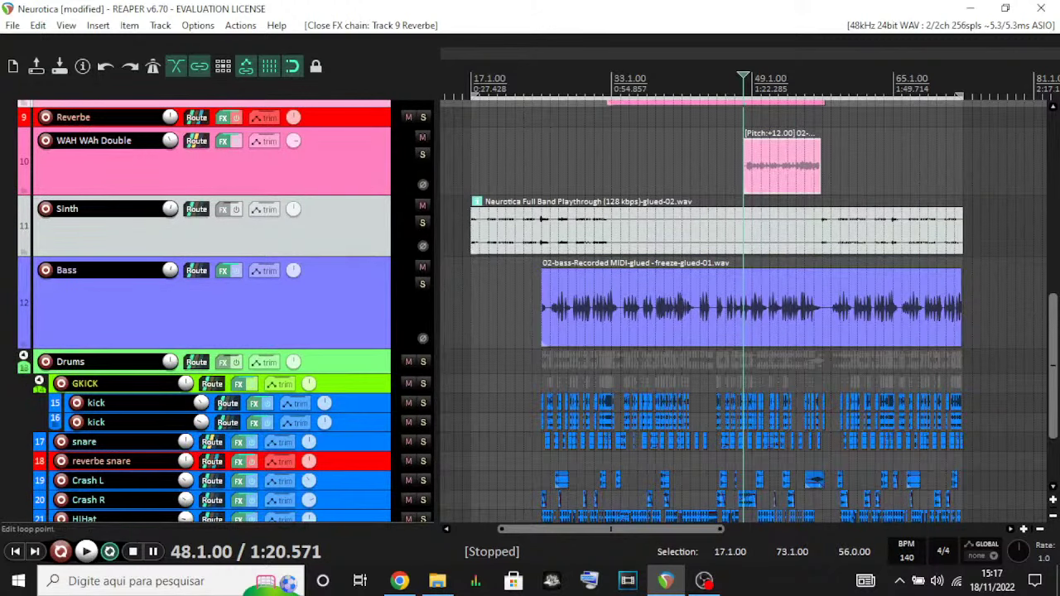
click(471, 96)
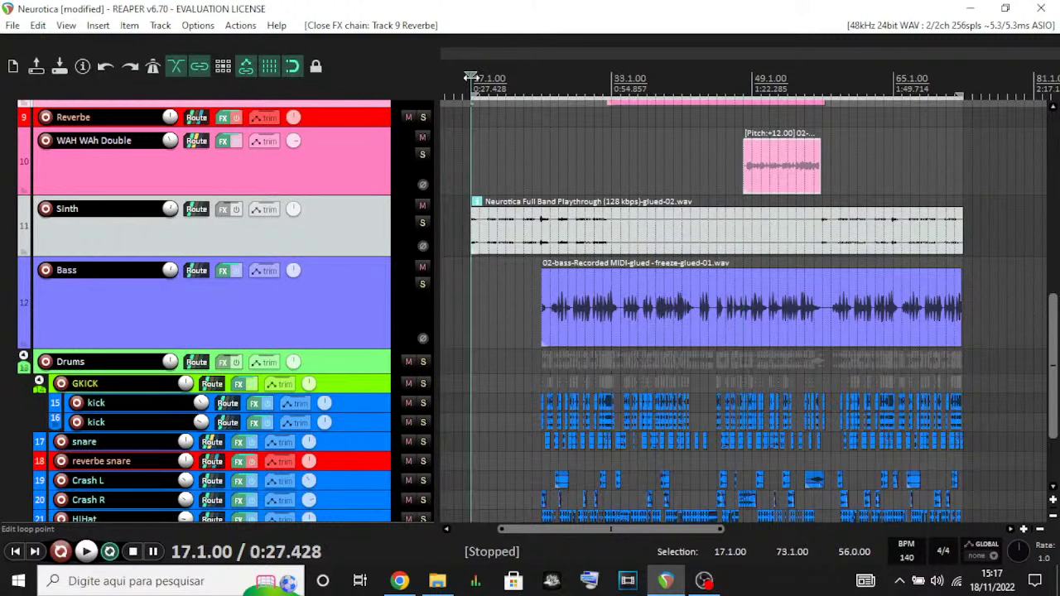
click(424, 240)
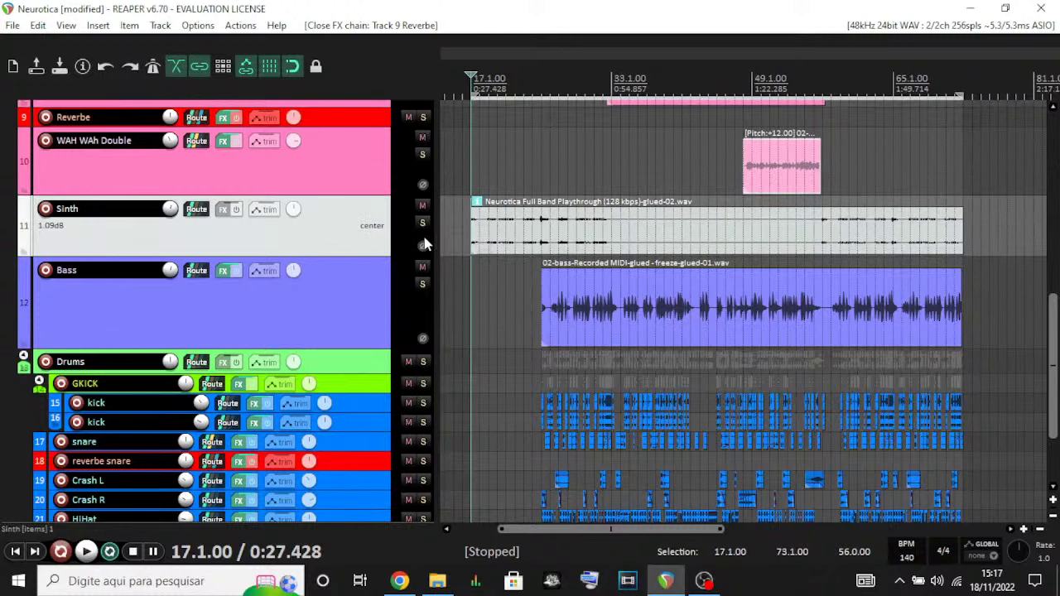
key(space)
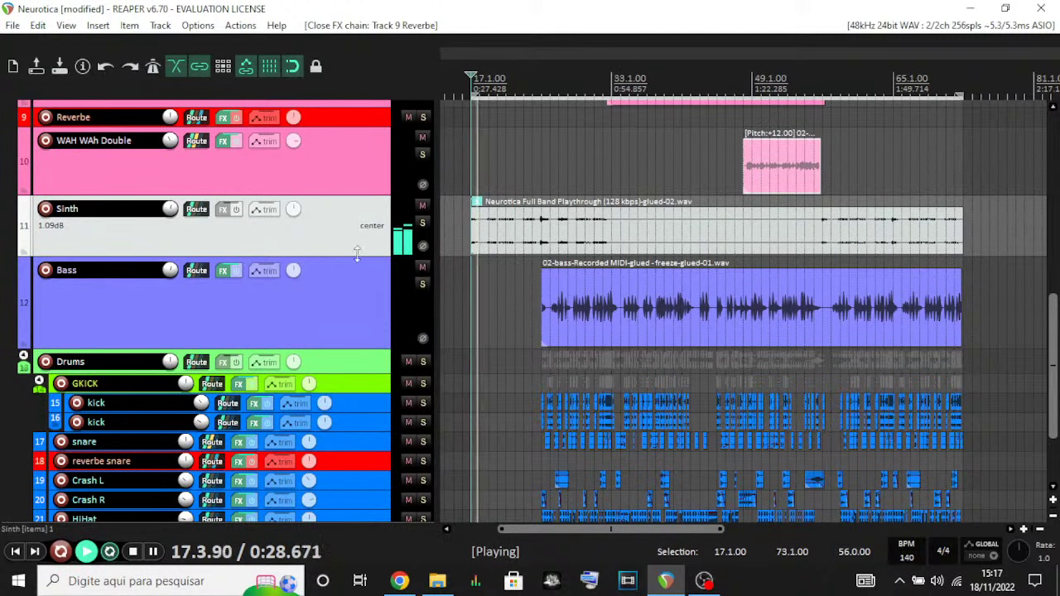
click(420, 225)
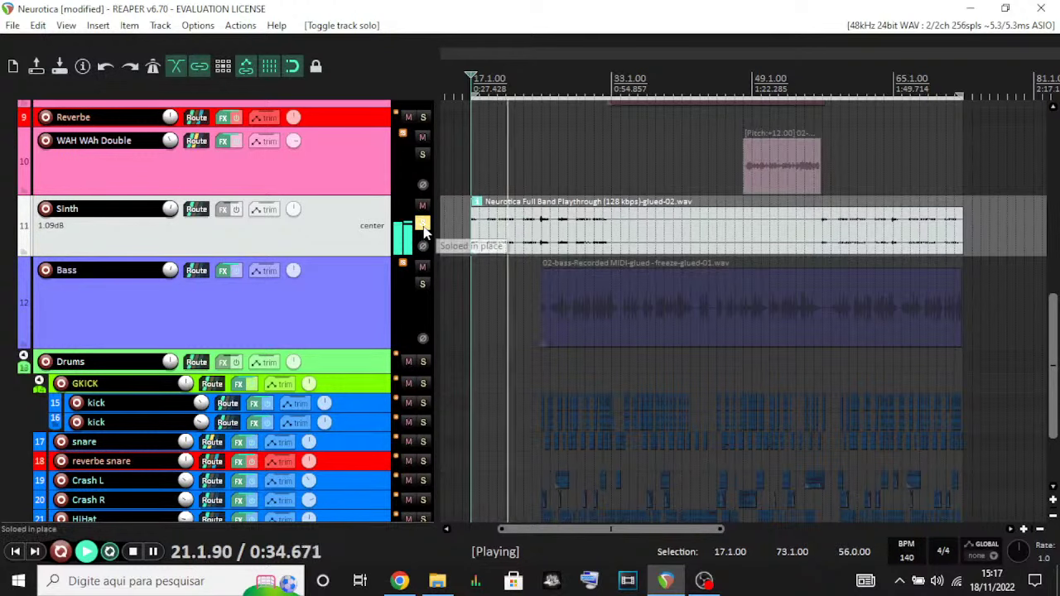
click(423, 225)
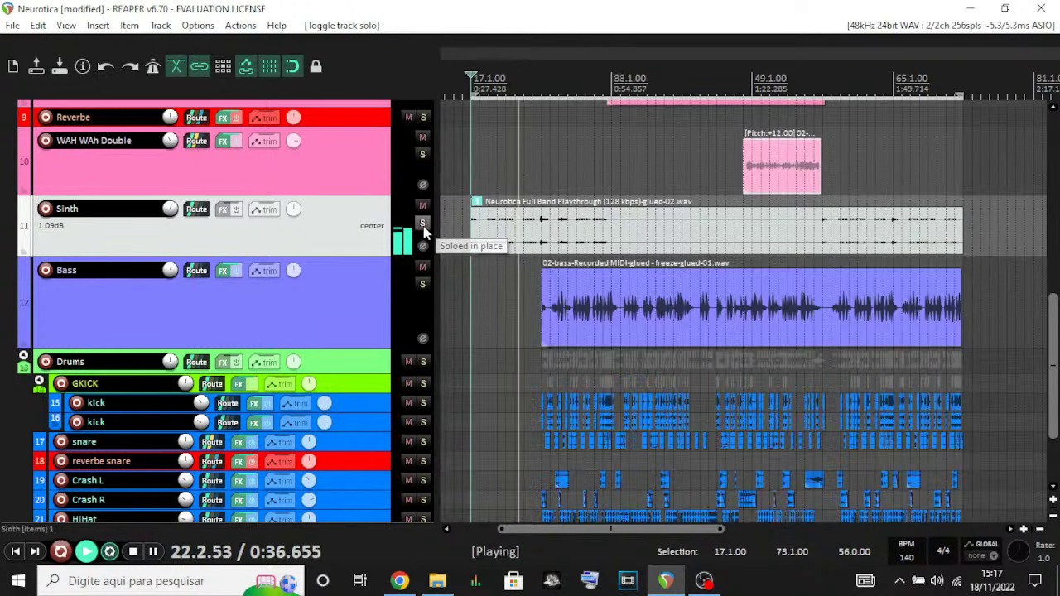
key(space)
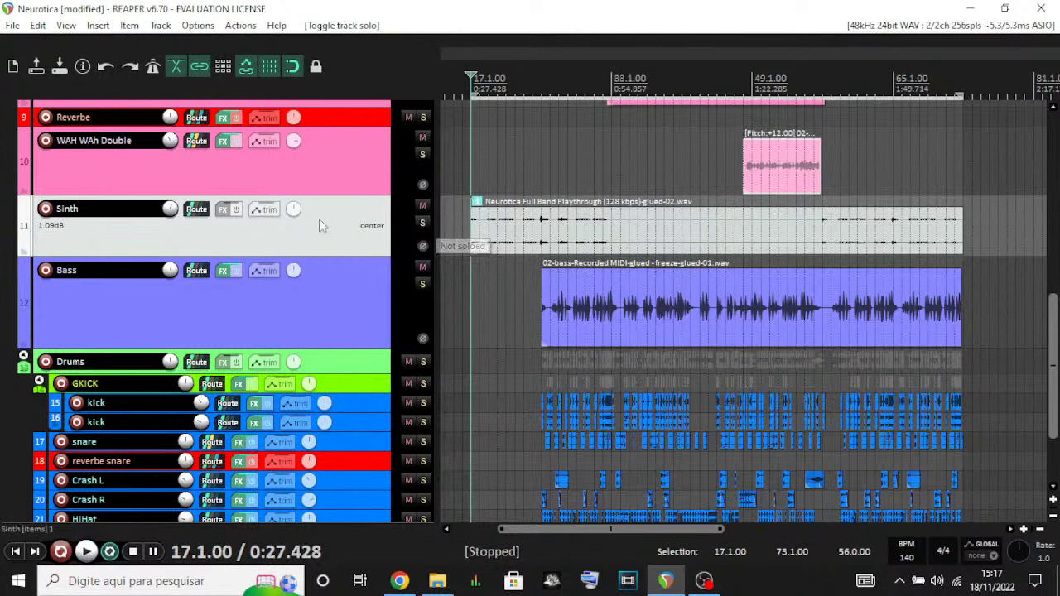
- Select the Bass track, listen to it soloed from bar 25, and unsolo it while playback continues
click(303, 289)
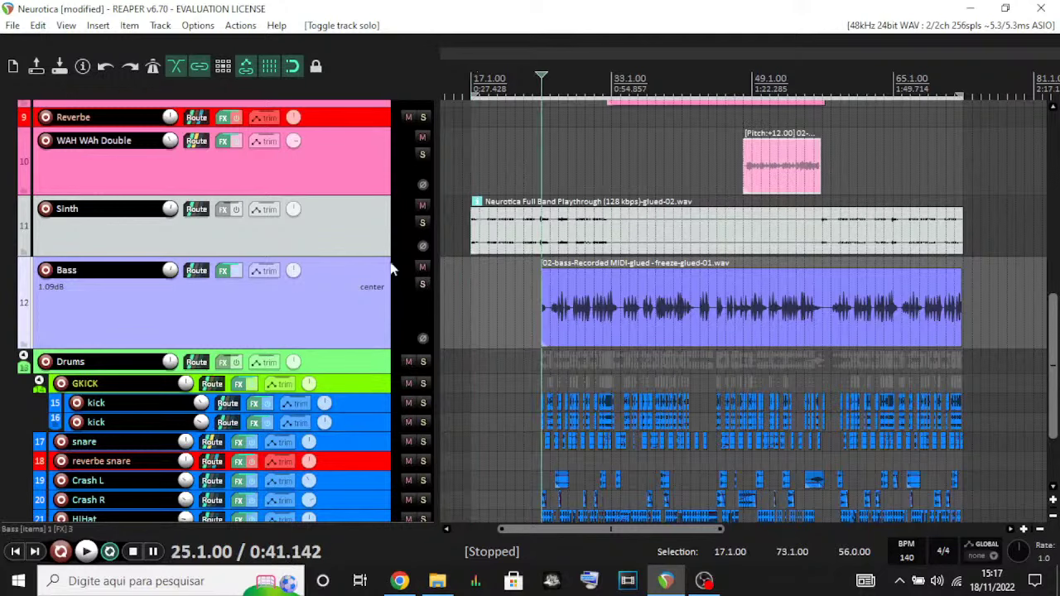
click(422, 284)
key(space)
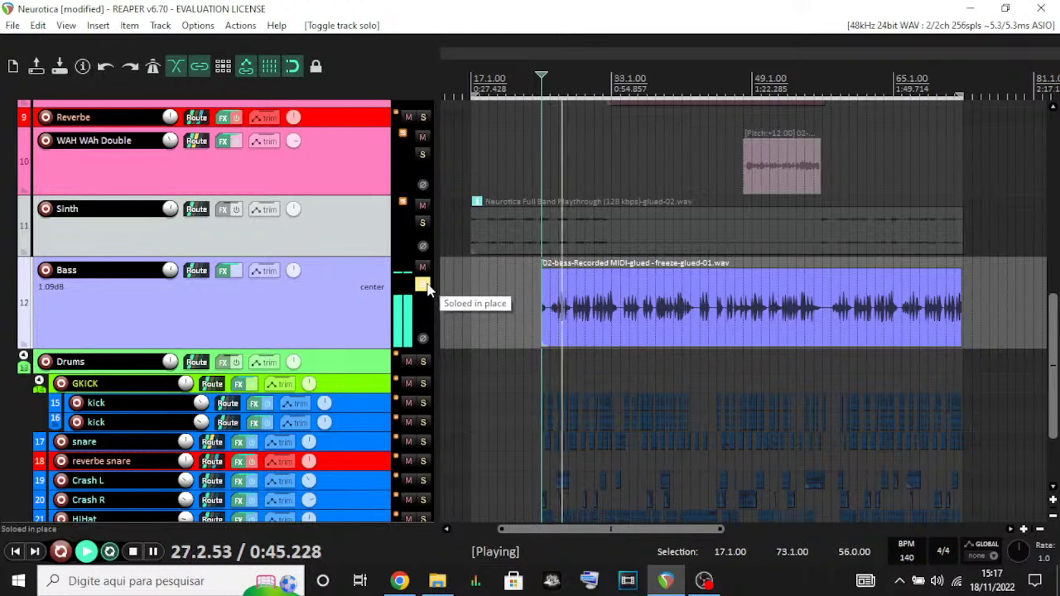
click(423, 285)
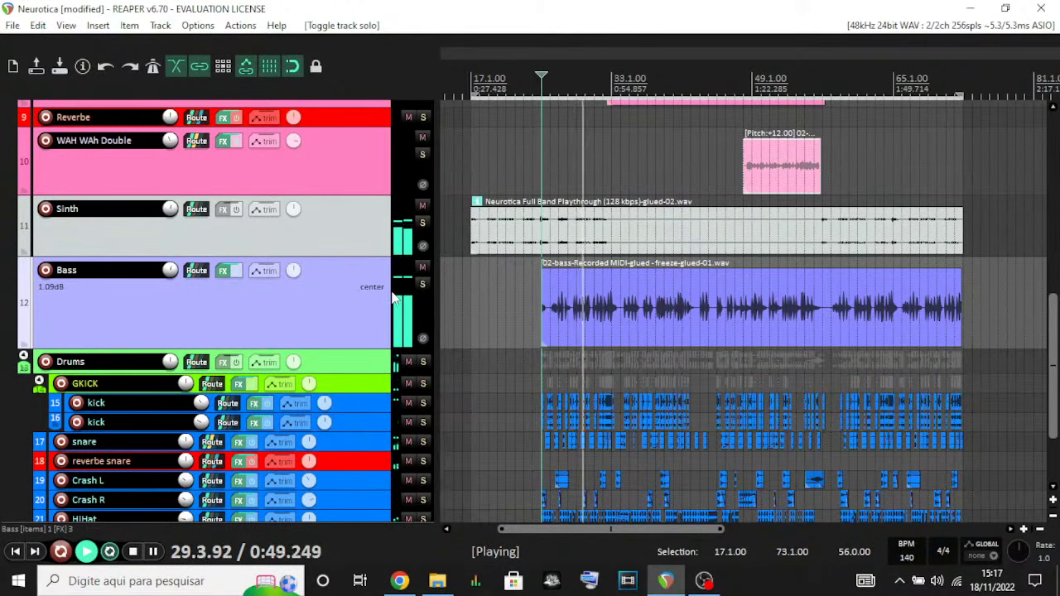
- Stop playback and look over the tracks around Bass, from the guitar tracks down through the drums to FX "rdy EDIT"
key(space)
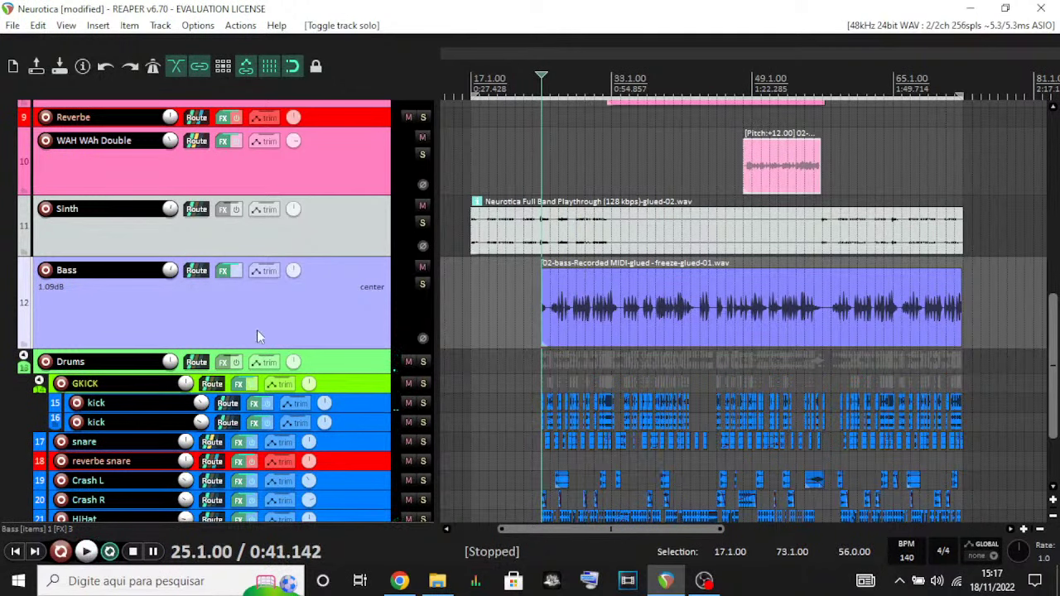
scroll(357, 267, down, 2)
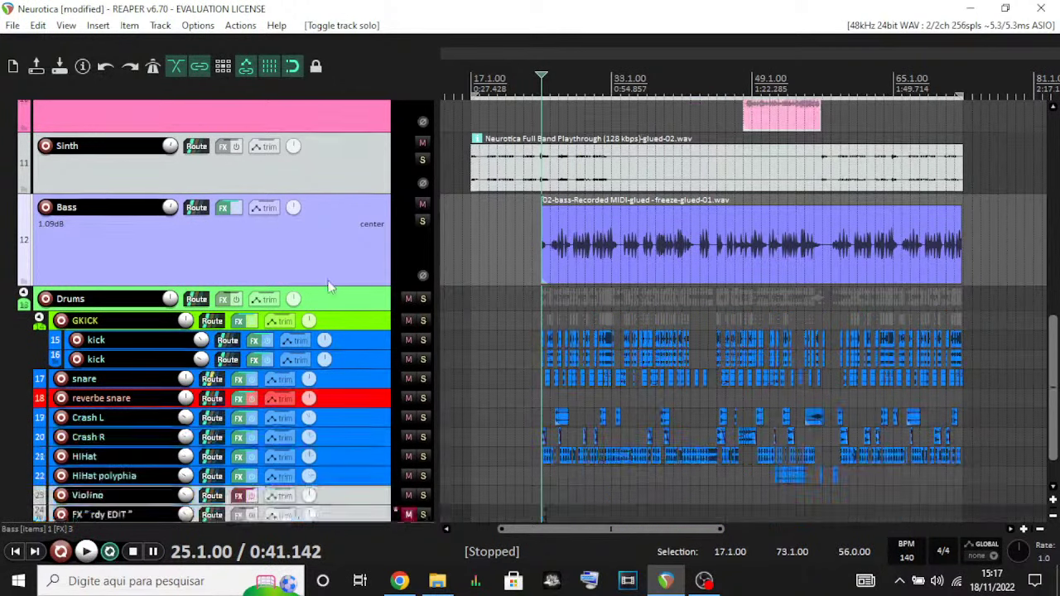
scroll(356, 248, up, 3)
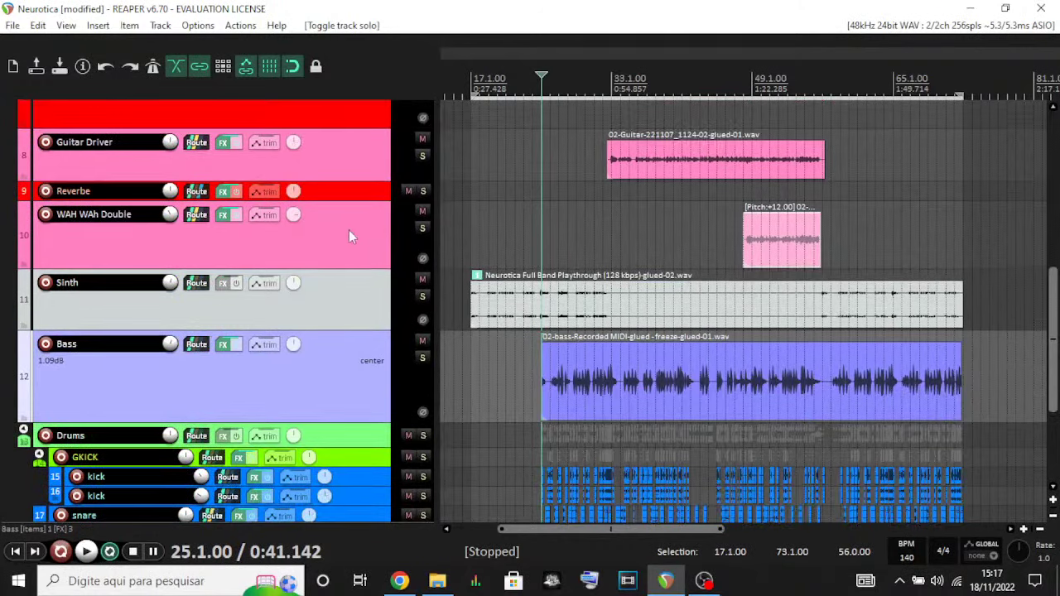
scroll(348, 231, up, 2)
scroll(343, 231, down, 1)
scroll(329, 250, down, 5)
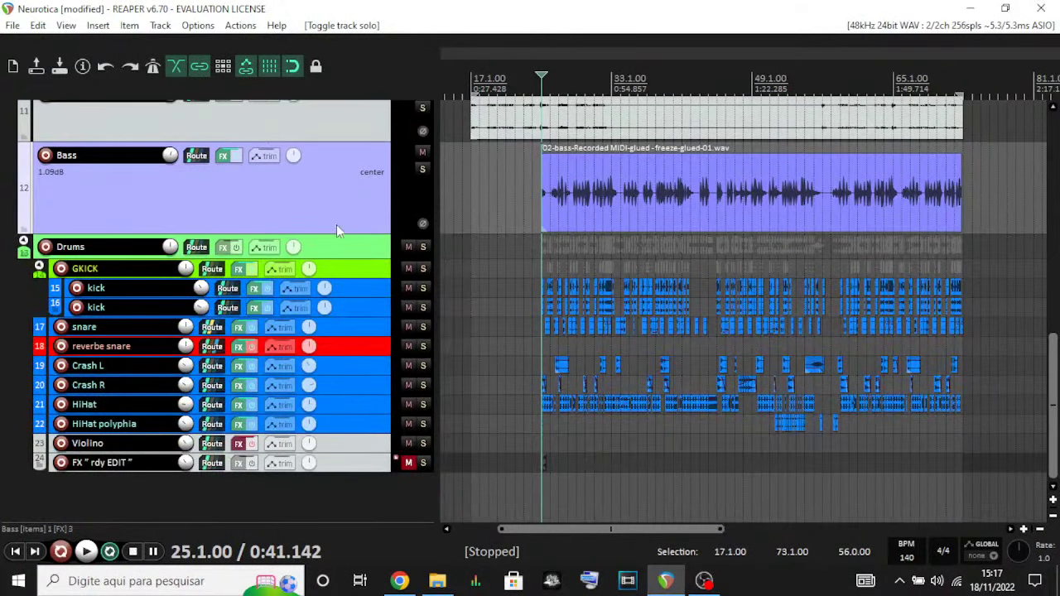
scroll(337, 197, up, 3)
scroll(336, 216, down, 2)
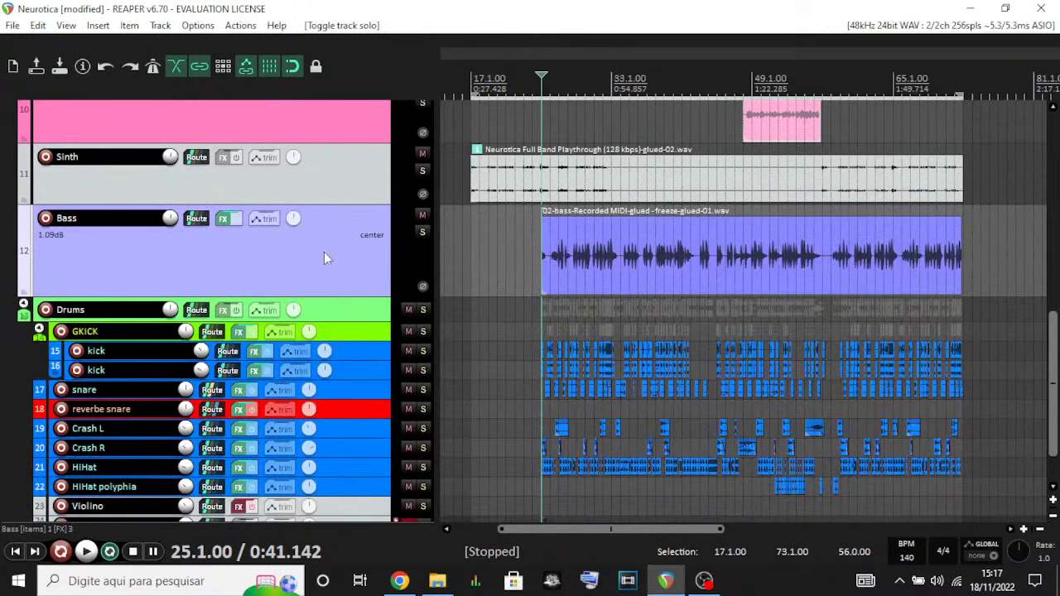
scroll(326, 245, up, 2)
scroll(325, 239, up, 2)
scroll(325, 242, down, 5)
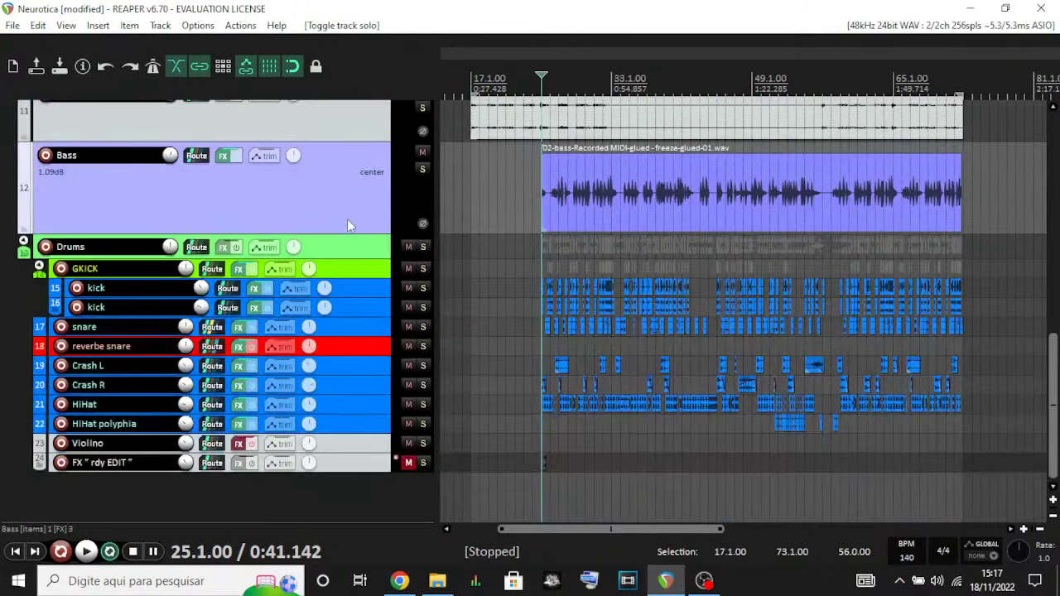
scroll(321, 213, up, 2)
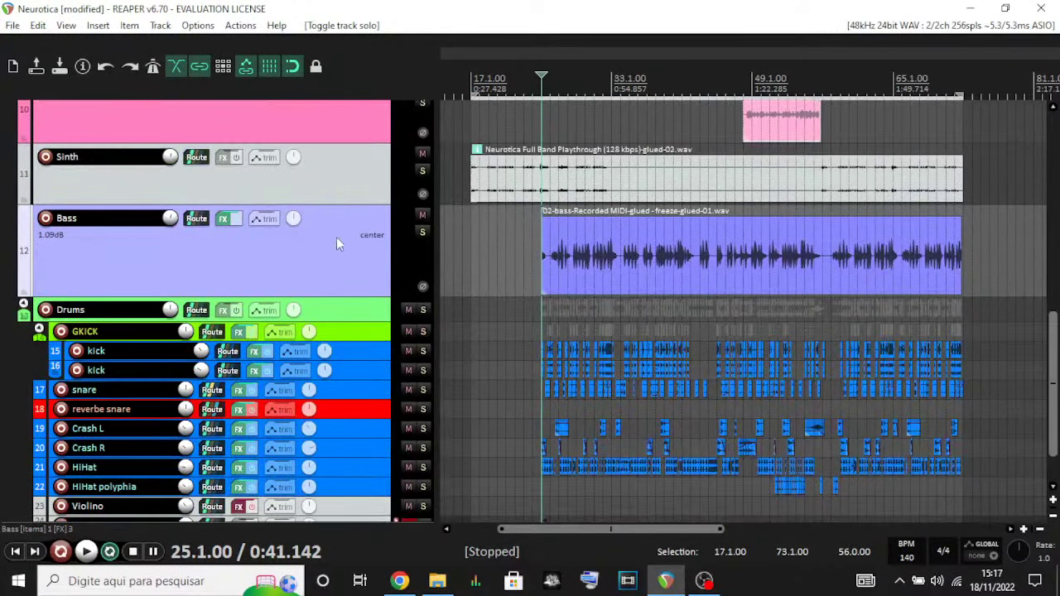
scroll(336, 240, down, 2)
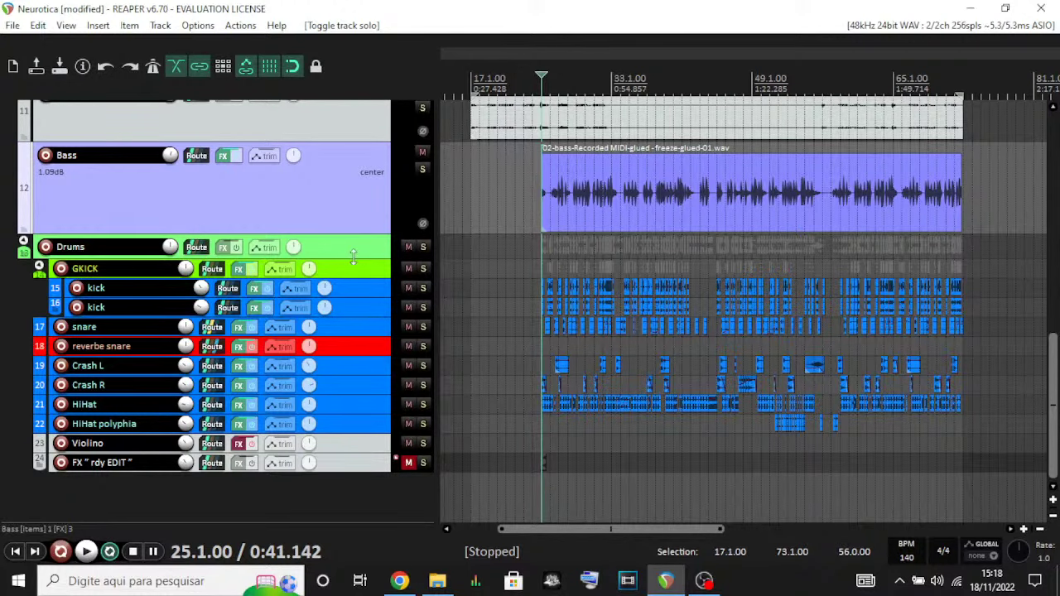
- Increase the height of the Drums and GKICK folder tracks and examine the drum items across the timeline
drag(352, 258, 356, 299)
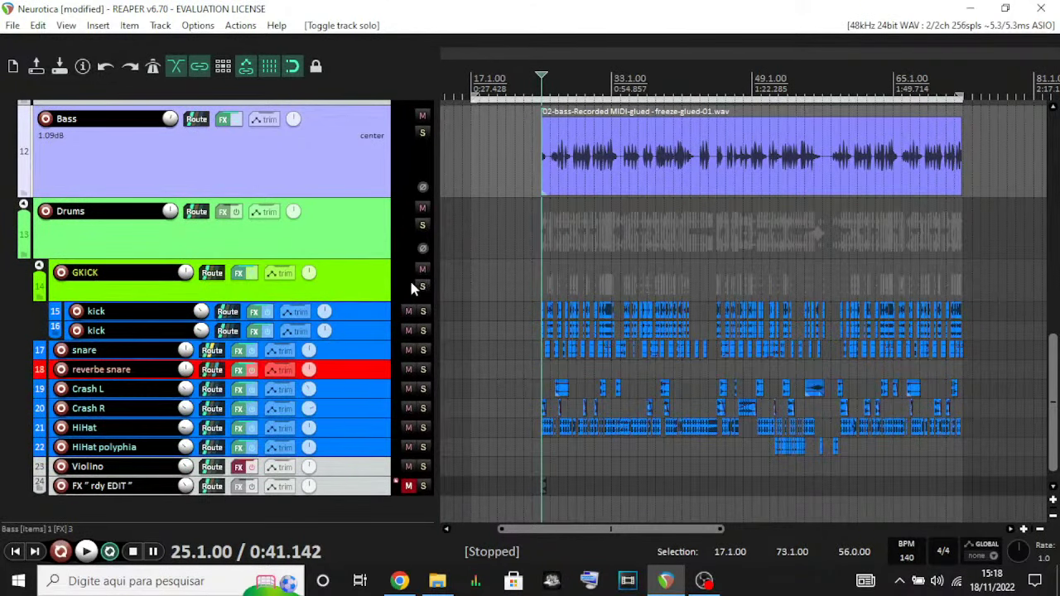
scroll(365, 315, down, 1)
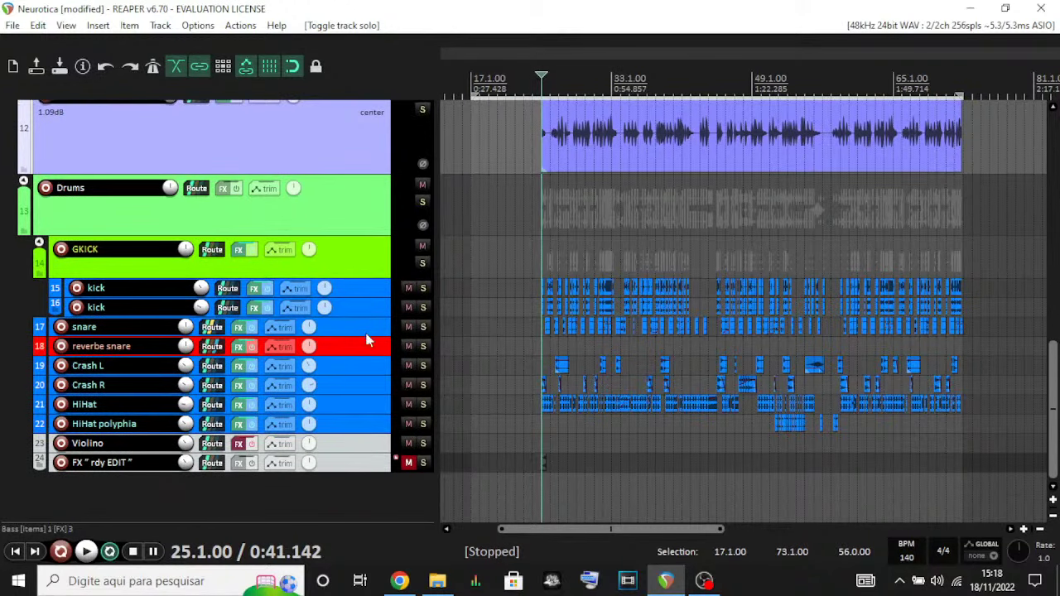
scroll(491, 318, down, 2)
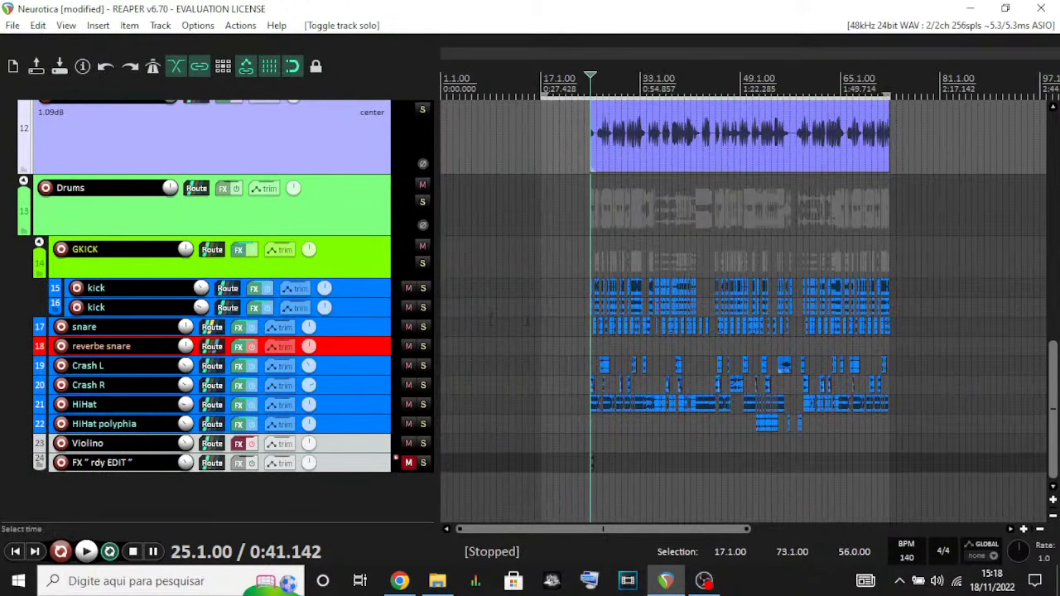
scroll(571, 311, up, 2)
scroll(566, 308, down, 2)
scroll(550, 315, up, 2)
scroll(540, 319, down, 2)
- Increase the height of the original reference track and compare it with the project's other tracks down to the drums
scroll(284, 217, up, 8)
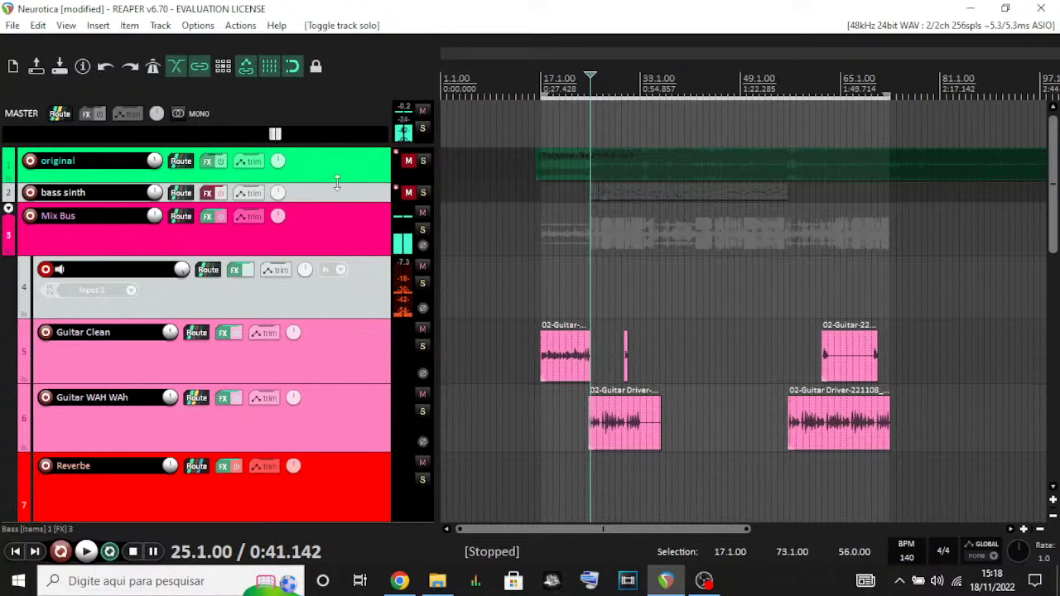
drag(334, 180, 345, 207)
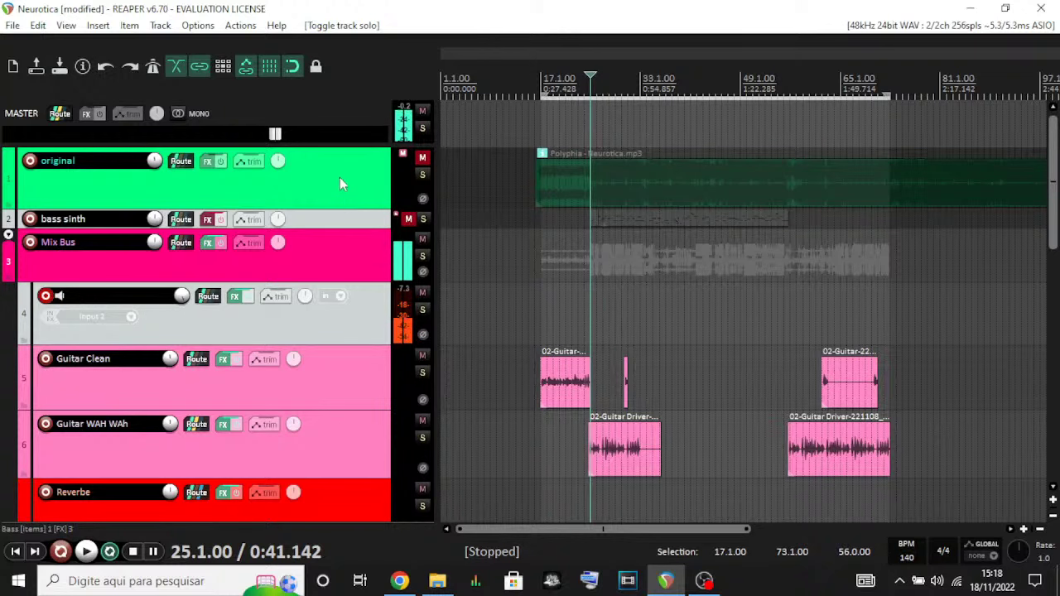
scroll(340, 177, down, 10)
scroll(337, 314, down, 8)
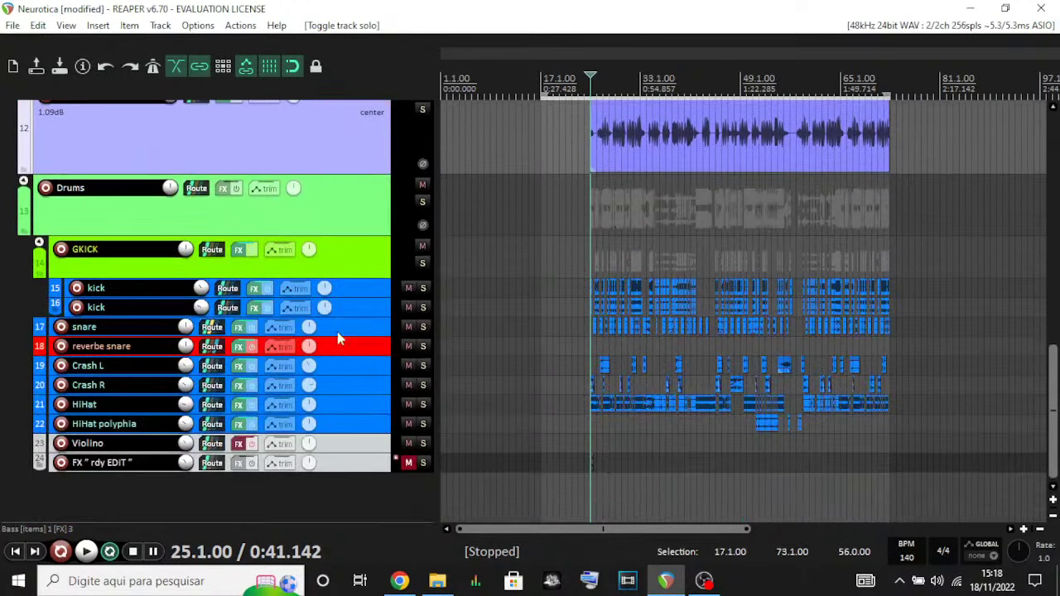
scroll(335, 273, up, 18)
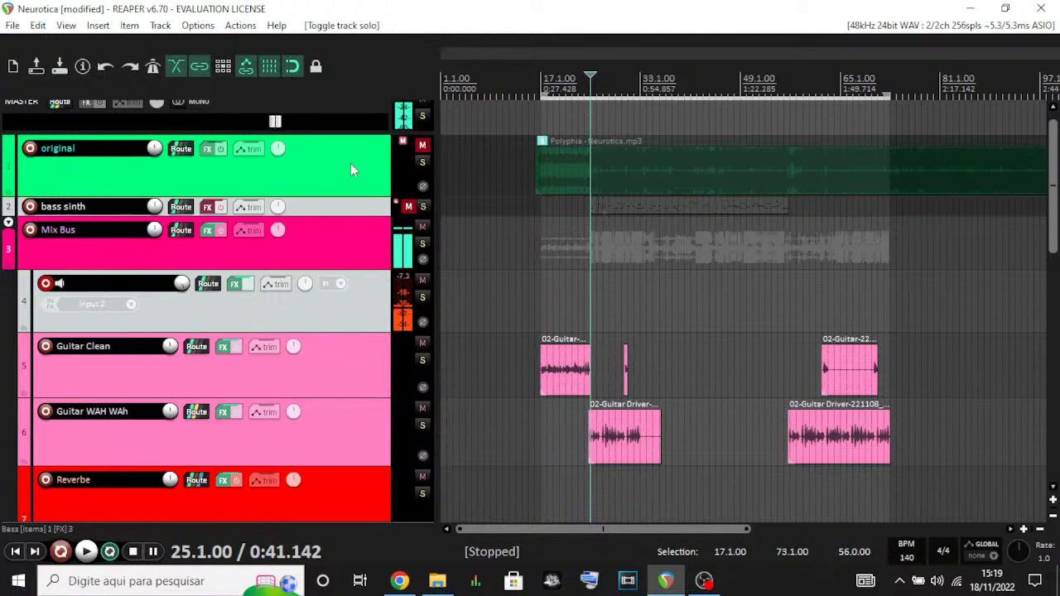
scroll(348, 172, down, 10)
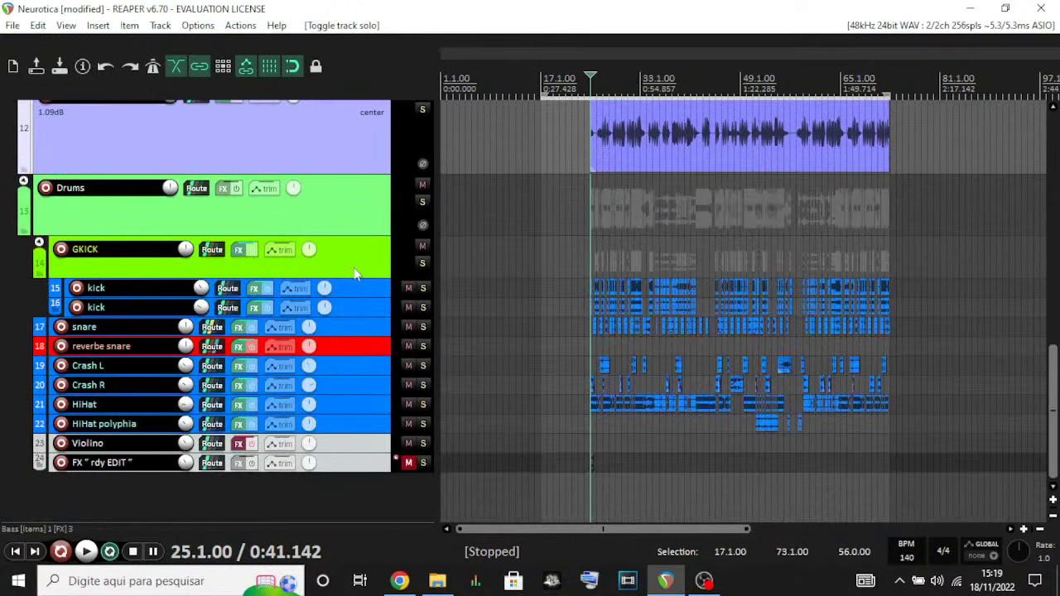
scroll(353, 250, up, 10)
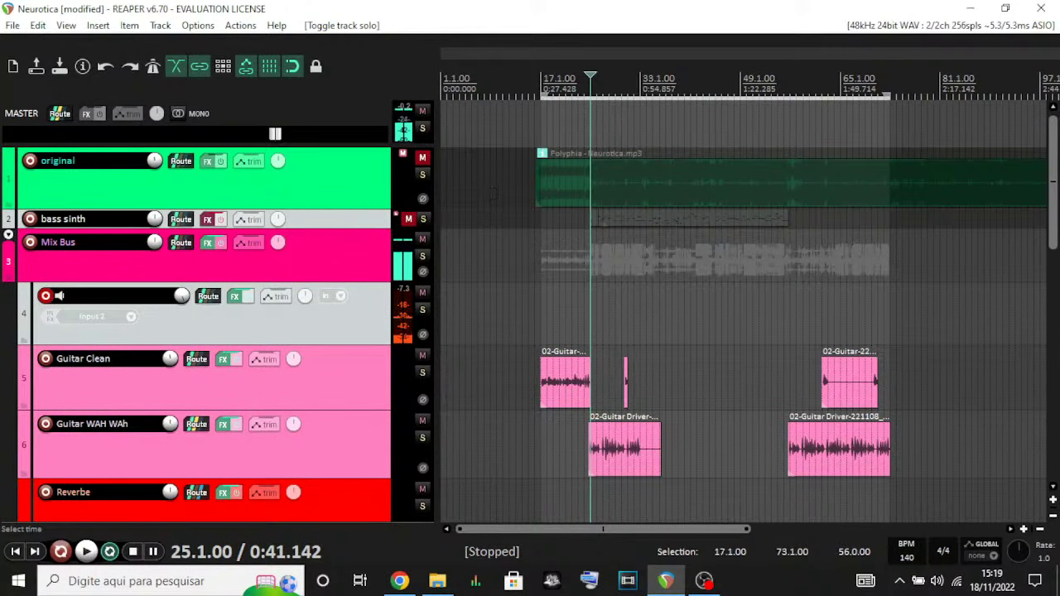
- Place the edit cursor at bar 17, the start of the time selection
click(535, 96)
scroll(659, 170, up, 2)
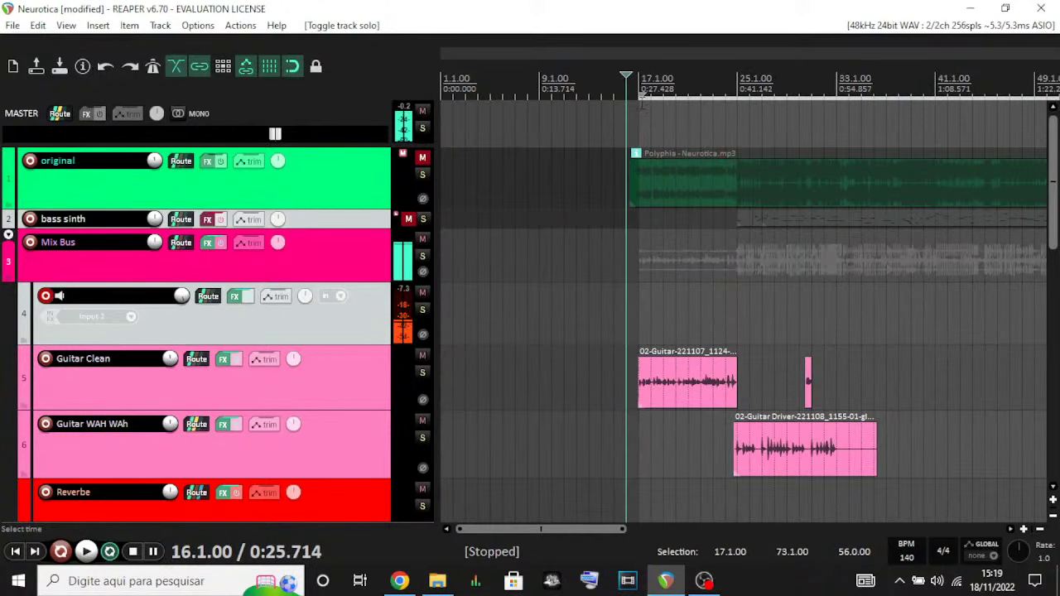
click(640, 96)
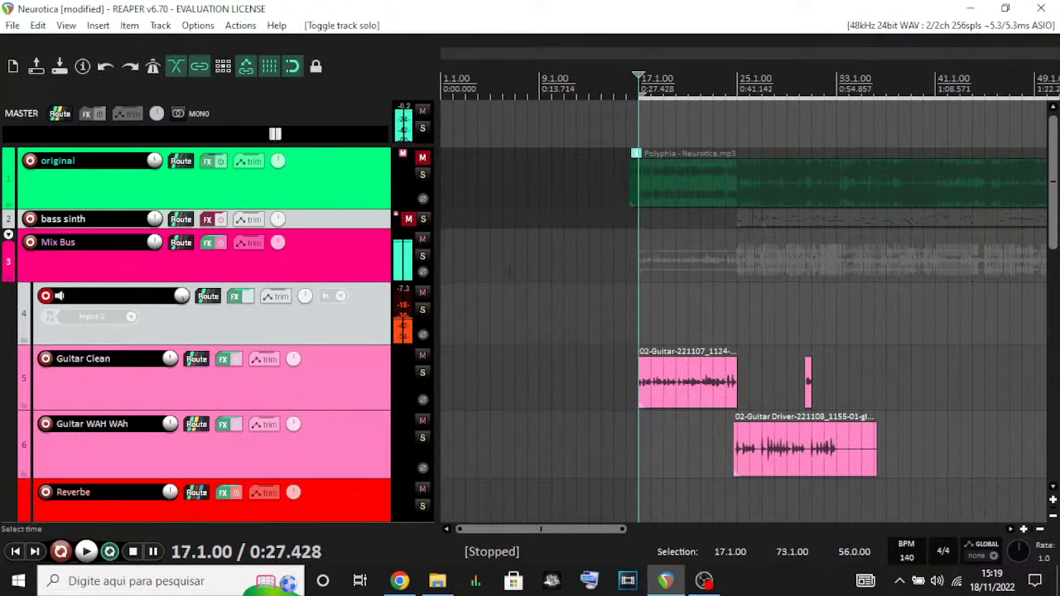
click(627, 93)
scroll(626, 93, up, 3)
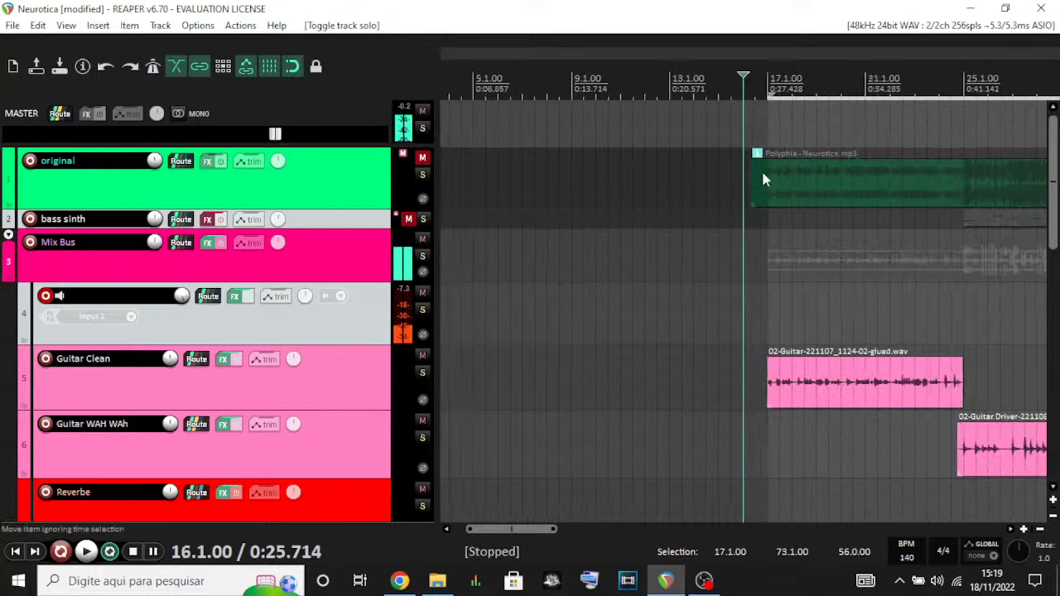
click(769, 92)
scroll(644, 92, down, 3)
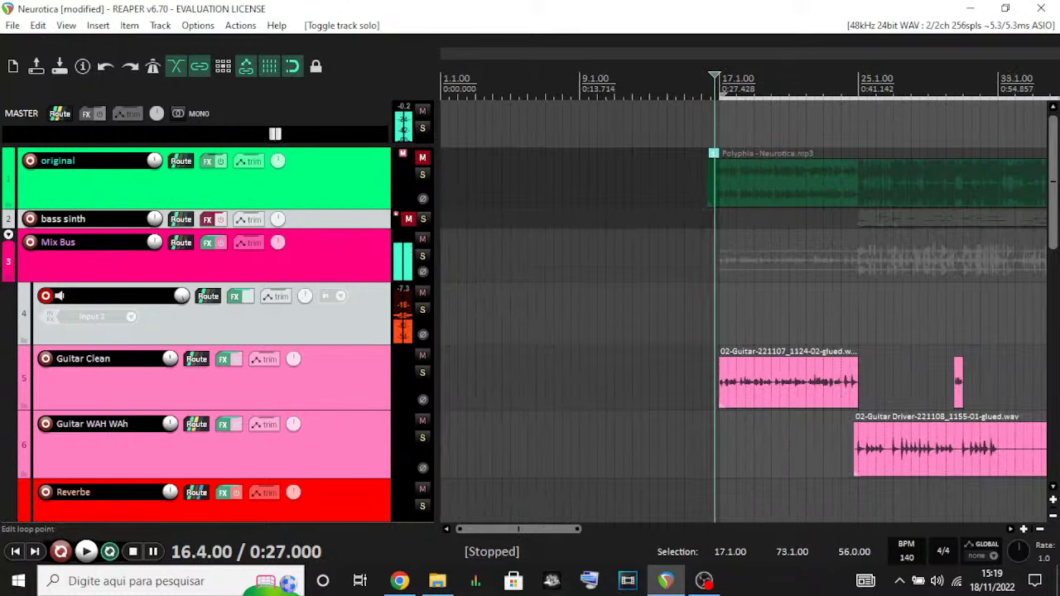
click(719, 95)
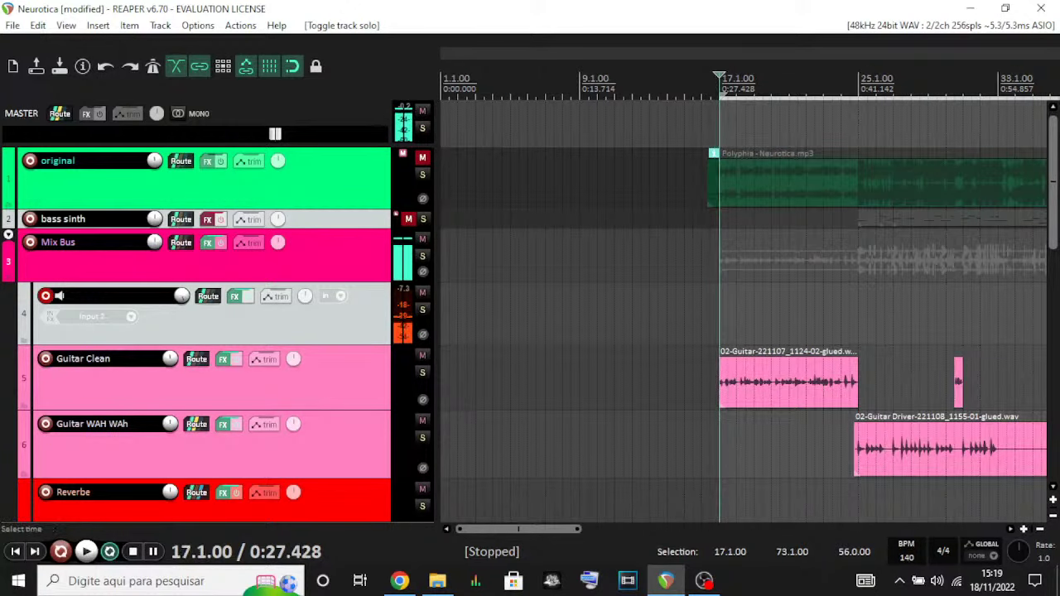
- Mute the record-armed Input 2 track below the Mix Bus and play the full project from bar 17
scroll(571, 189, down, 1)
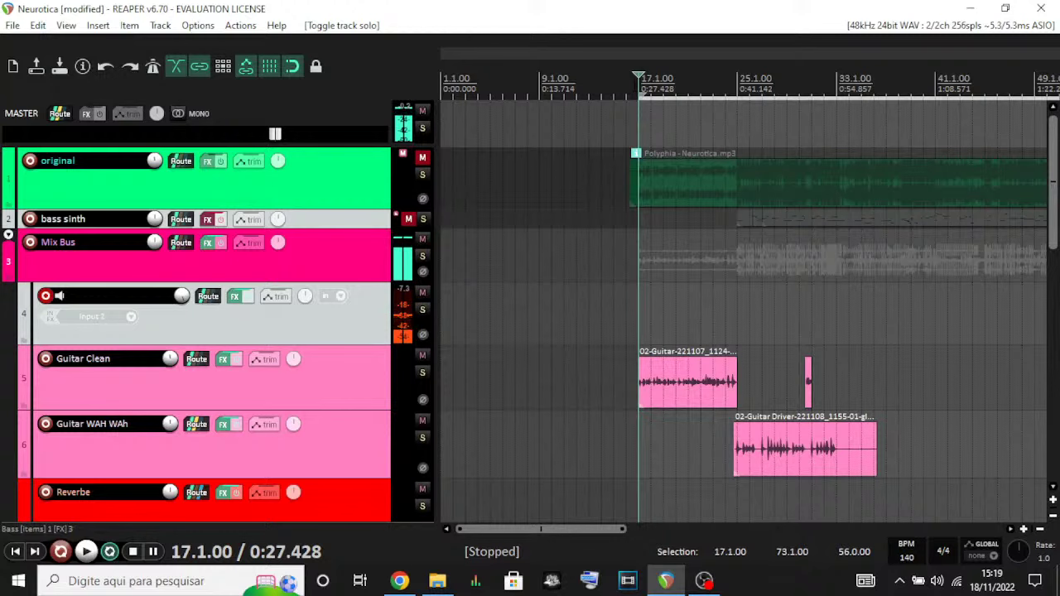
scroll(767, 185, down, 5)
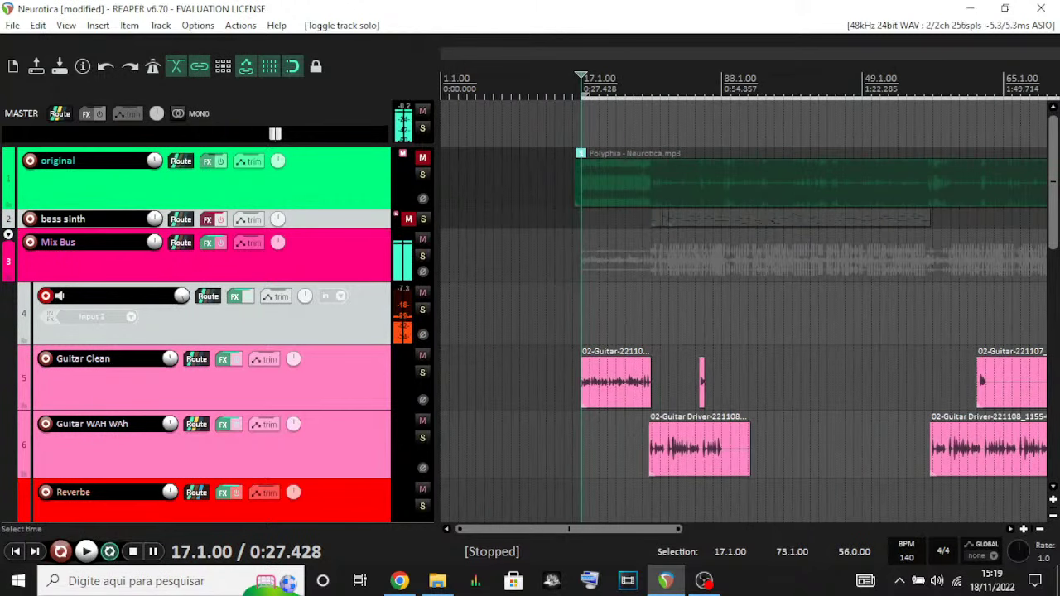
scroll(607, 141, up, 3)
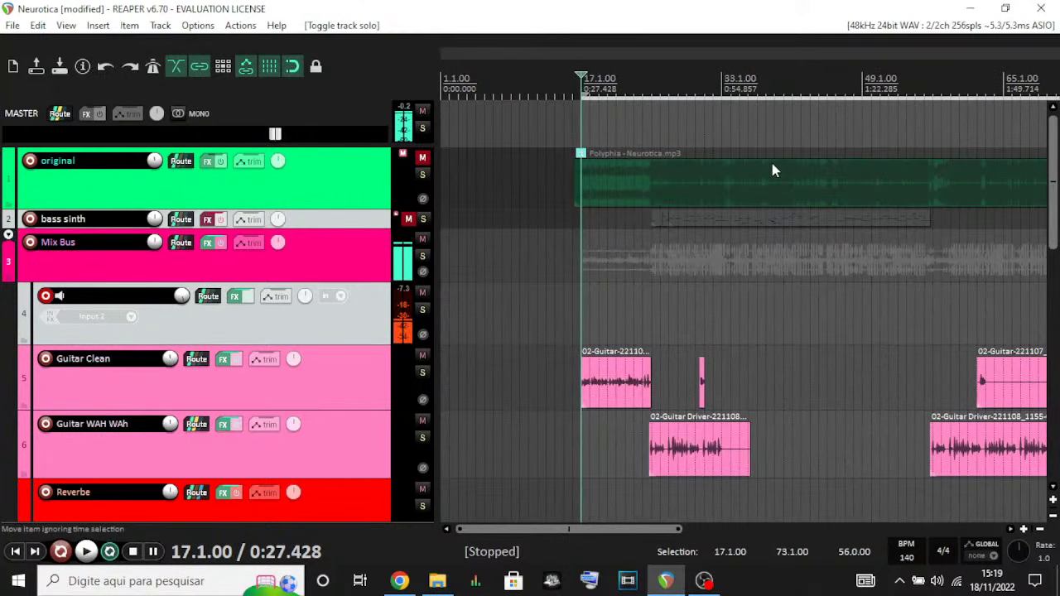
scroll(695, 120, down, 2)
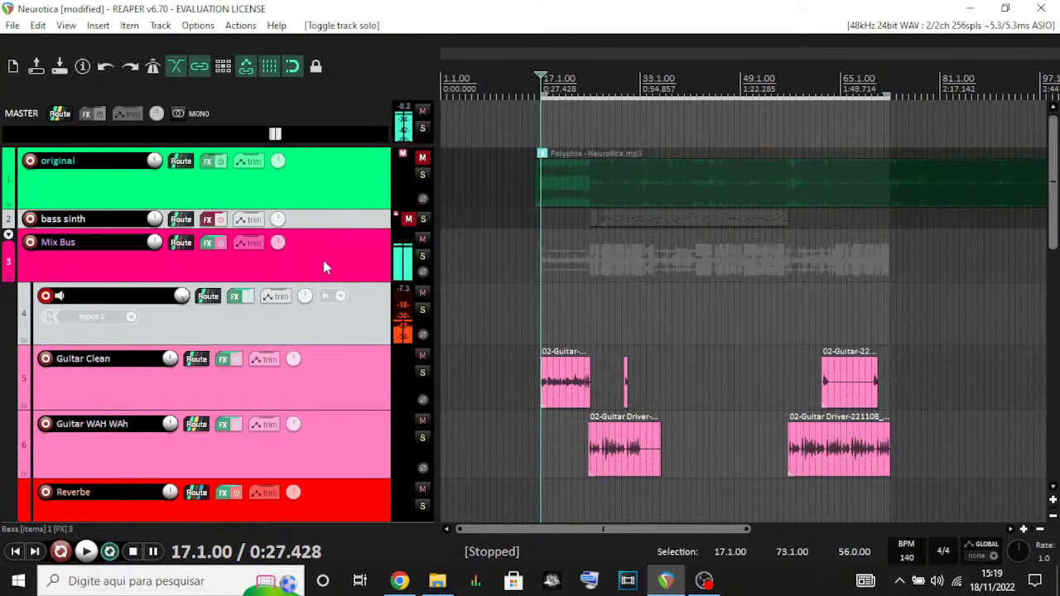
scroll(323, 260, down, 10)
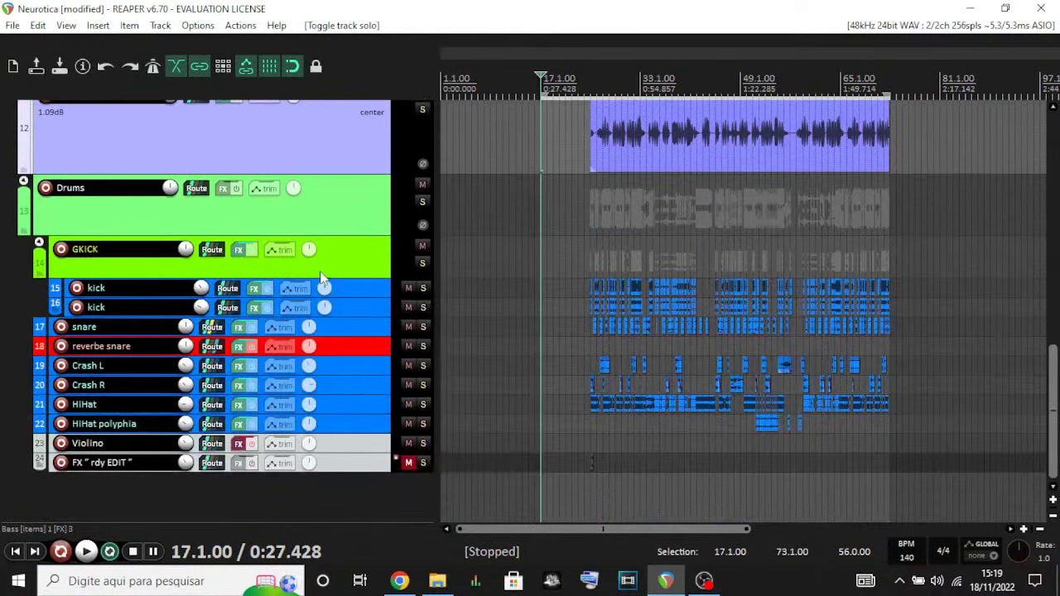
scroll(300, 214, up, 10)
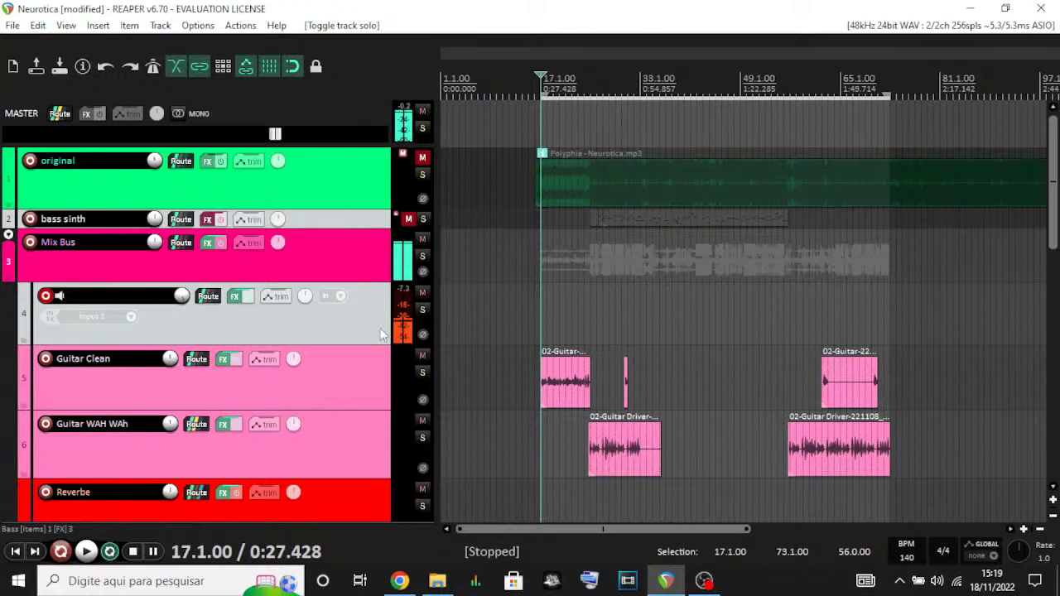
click(423, 295)
key(space)
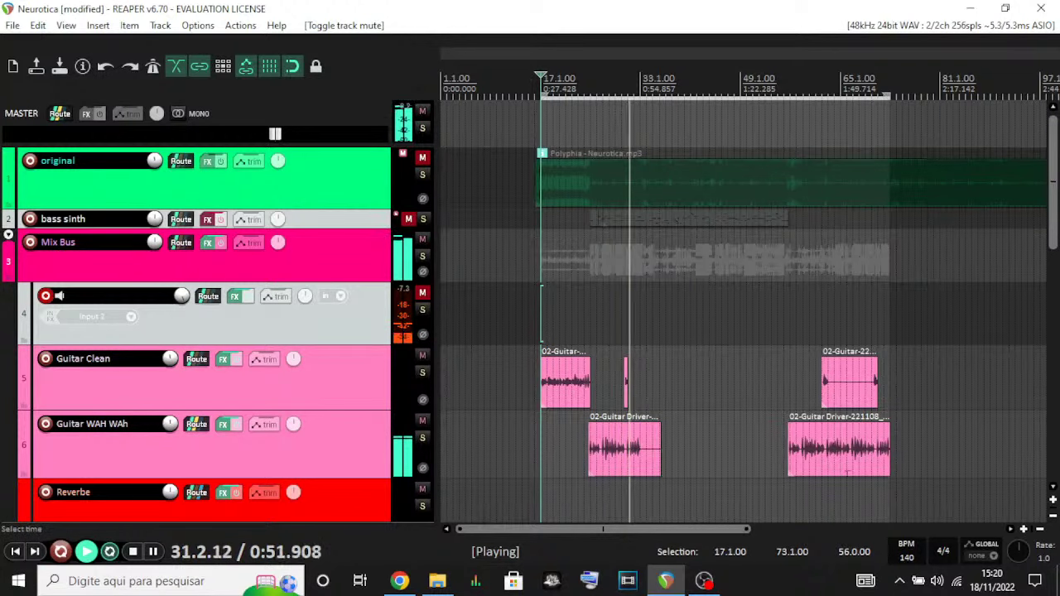
mouse_move(704, 584)
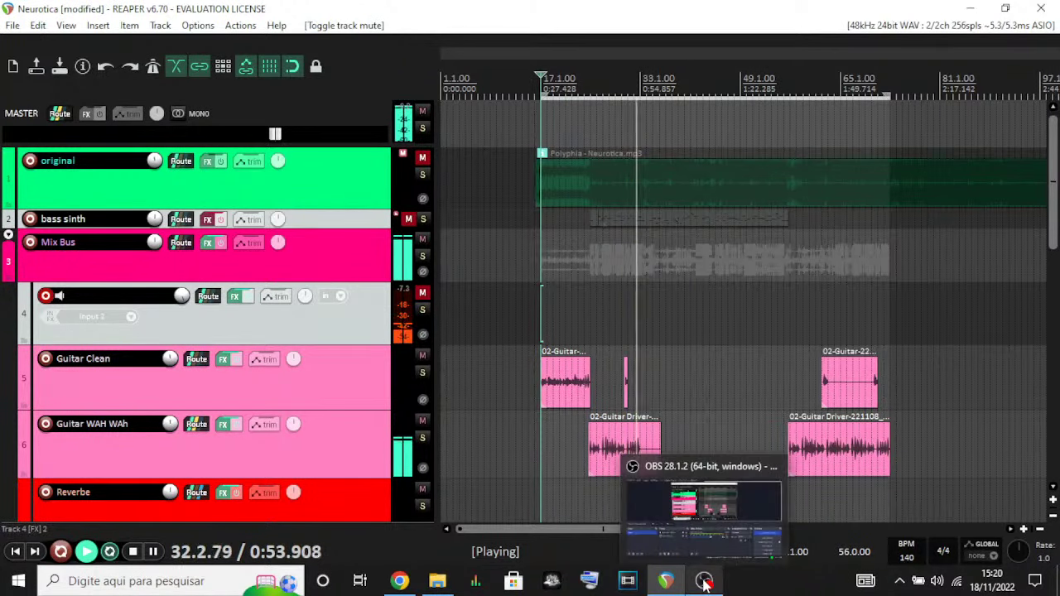